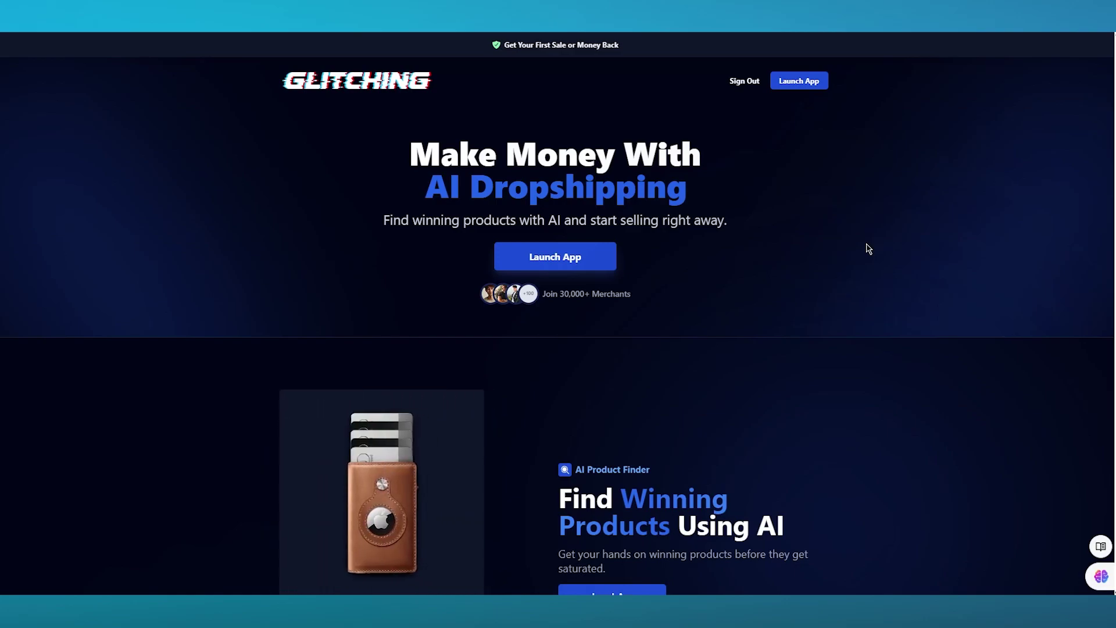
Scroll up and down the Glitching landing page to review it before entering the dashboard.
scroll(869, 249, "down", 4)
scroll(868, 247, "up", 4)
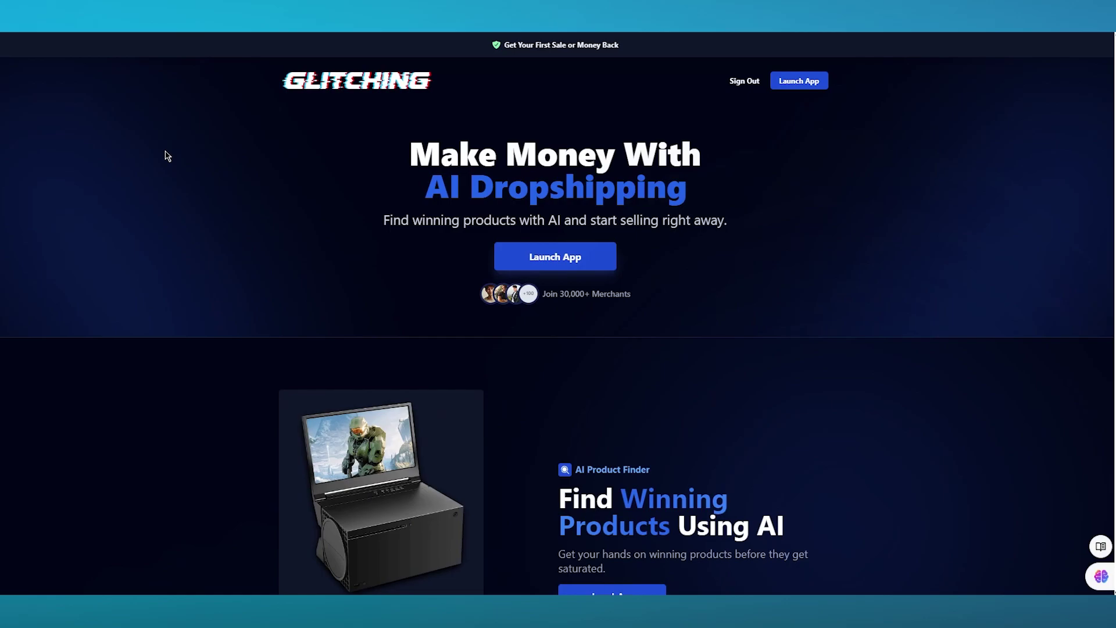
scroll(168, 156, "down", 10)
scroll(167, 156, "up", 8)
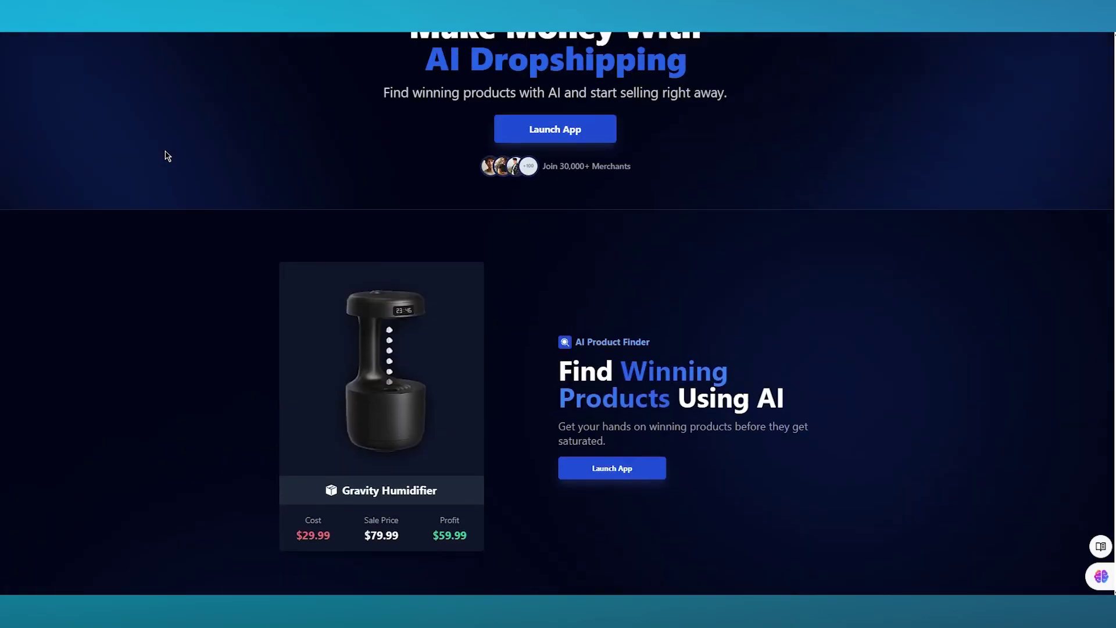
scroll(167, 156, "up", 2)
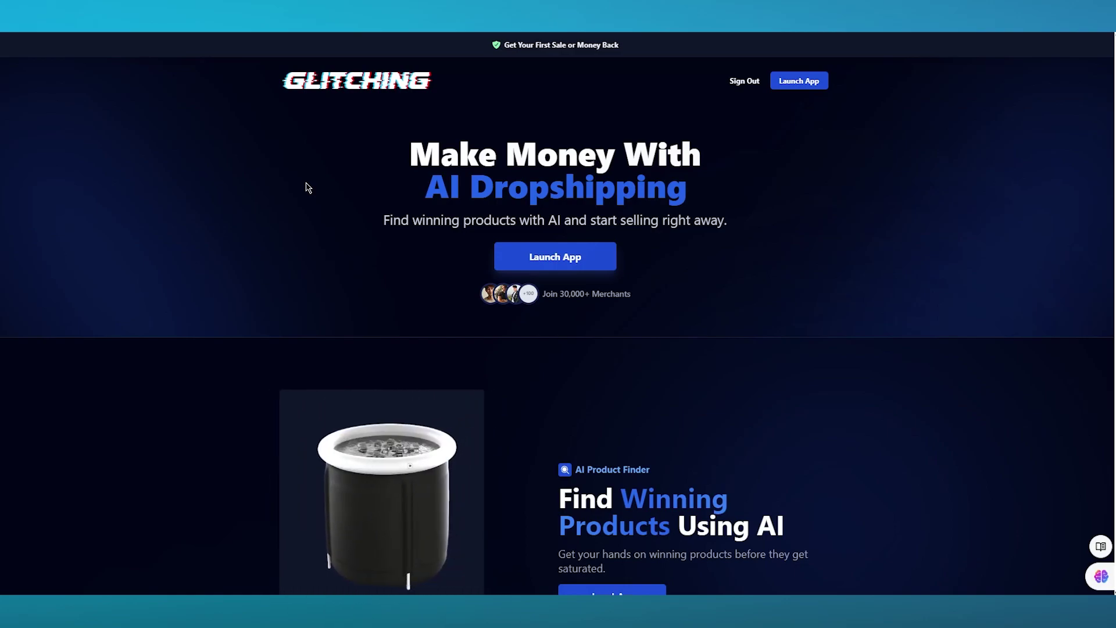
scroll(308, 187, "down", 4)
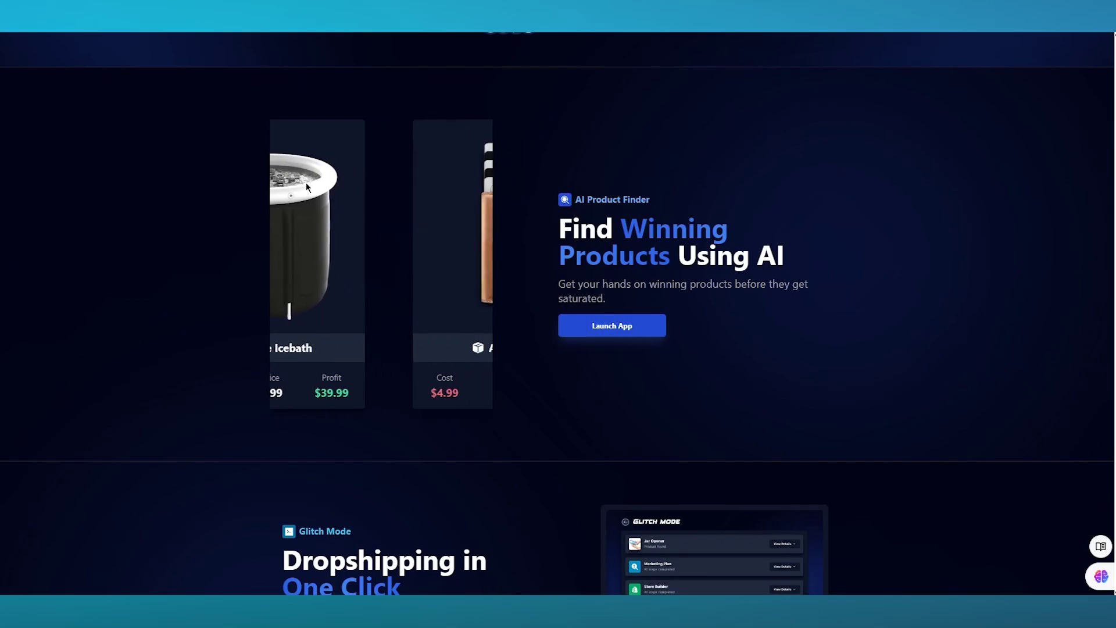
scroll(308, 187, "up", 4)
scroll(43, 337, "down", 10)
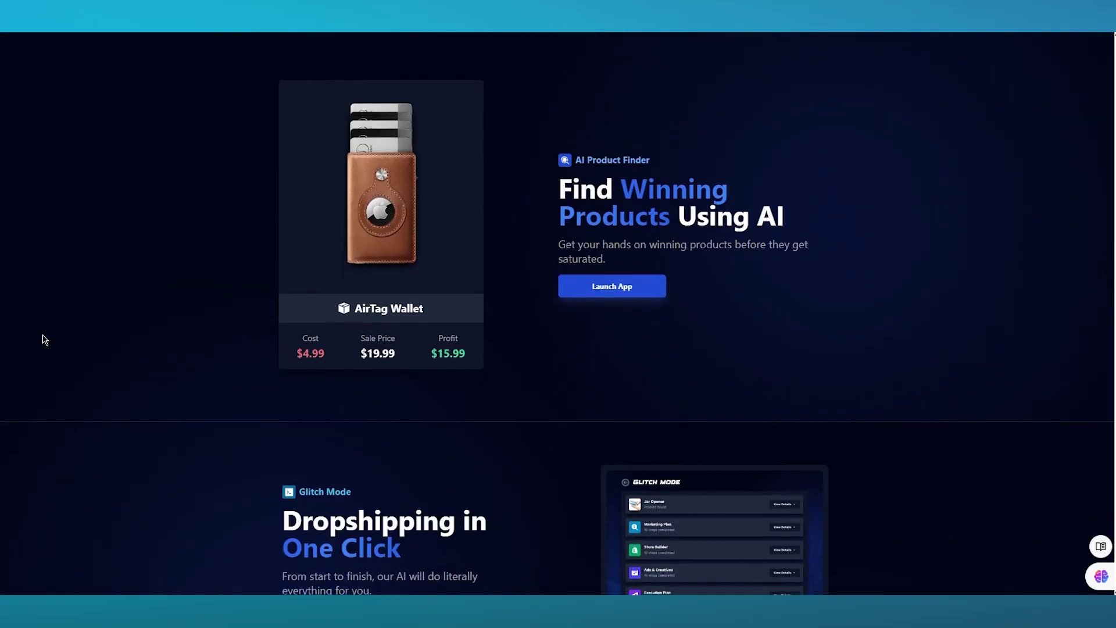
scroll(43, 337, "up", 10)
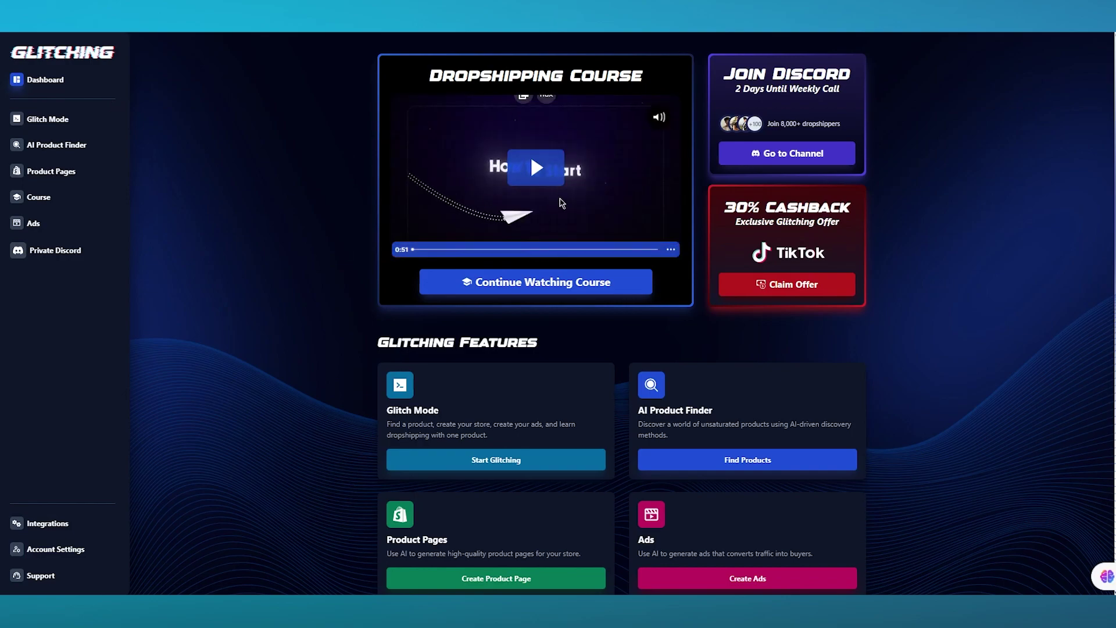
Restart the Dropshipping Course video with sound, then go to Glitch Mode.
left_click(659, 120)
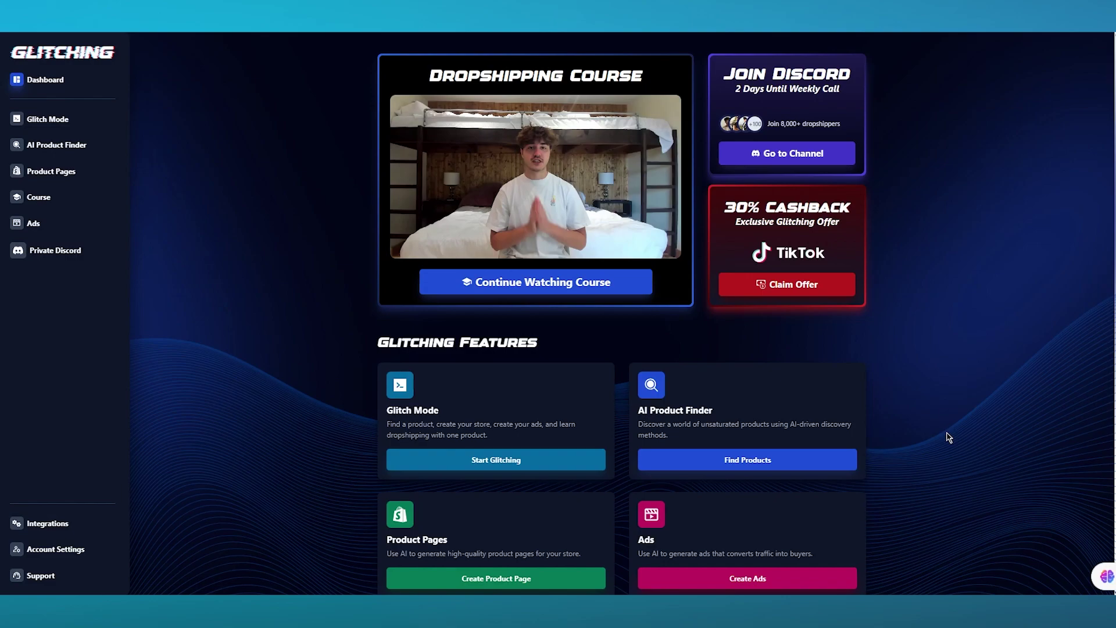
left_click(51, 118)
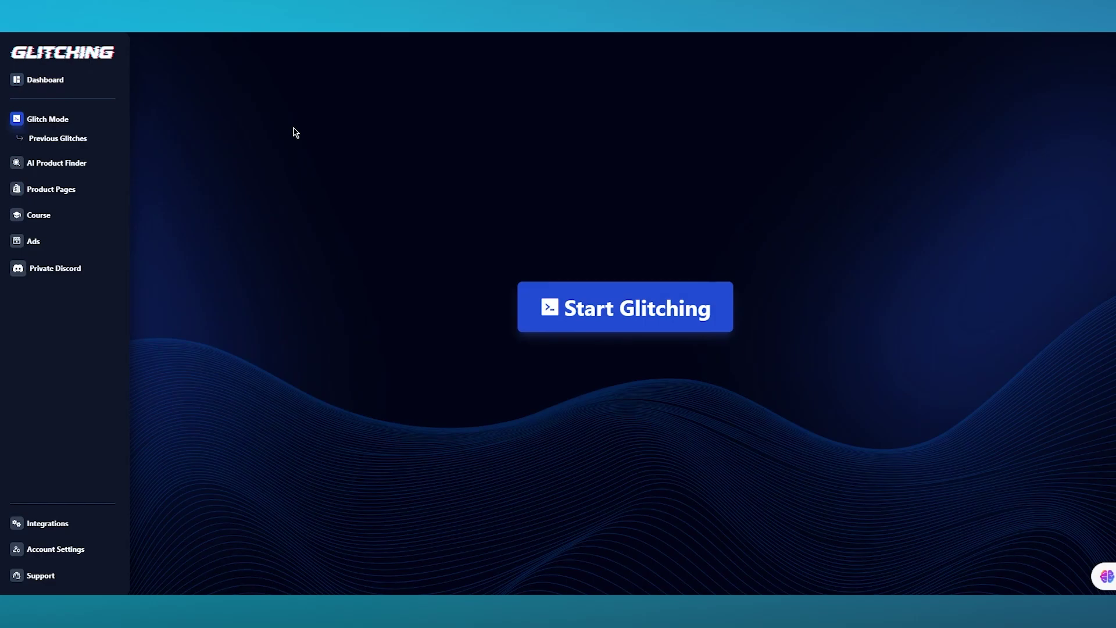
Start a new glitch to generate the Eternal Rose Box product, store, ads and plans.
left_click(581, 305)
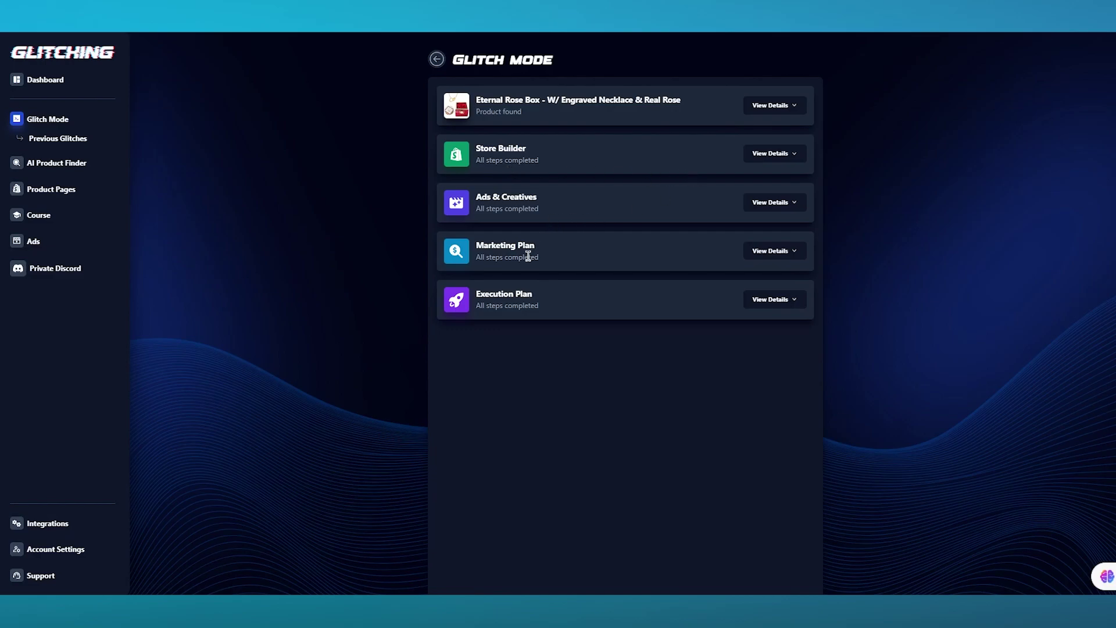
Expand the Eternal Rose Box details ($49.97 price, $9.50 cost, $40.47 profit) and open its Amazon link.
left_click(770, 106)
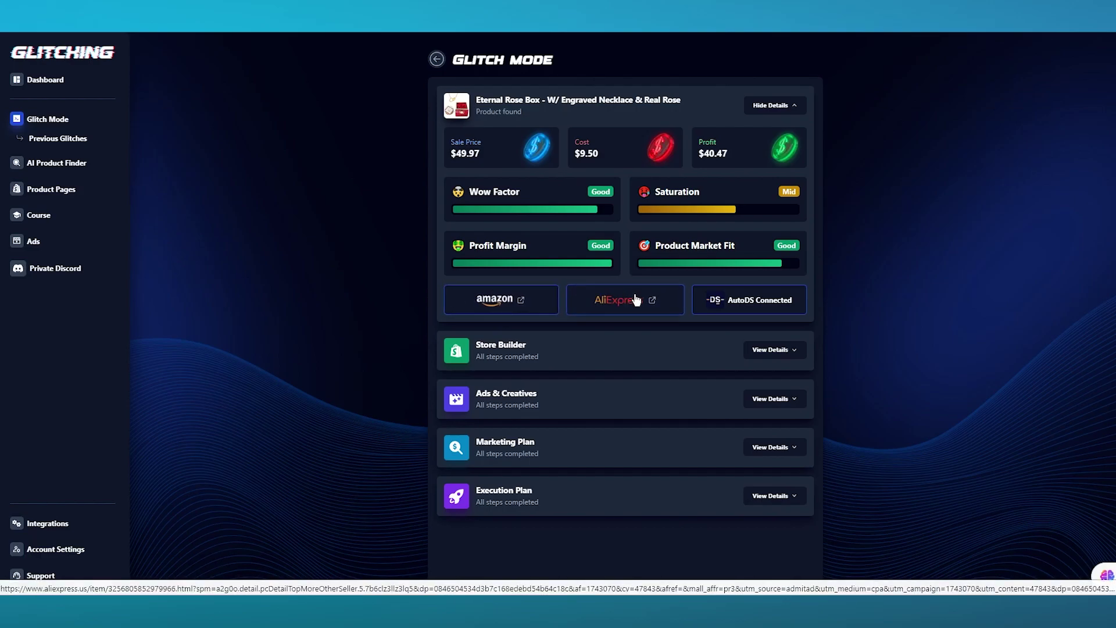
left_click(523, 302)
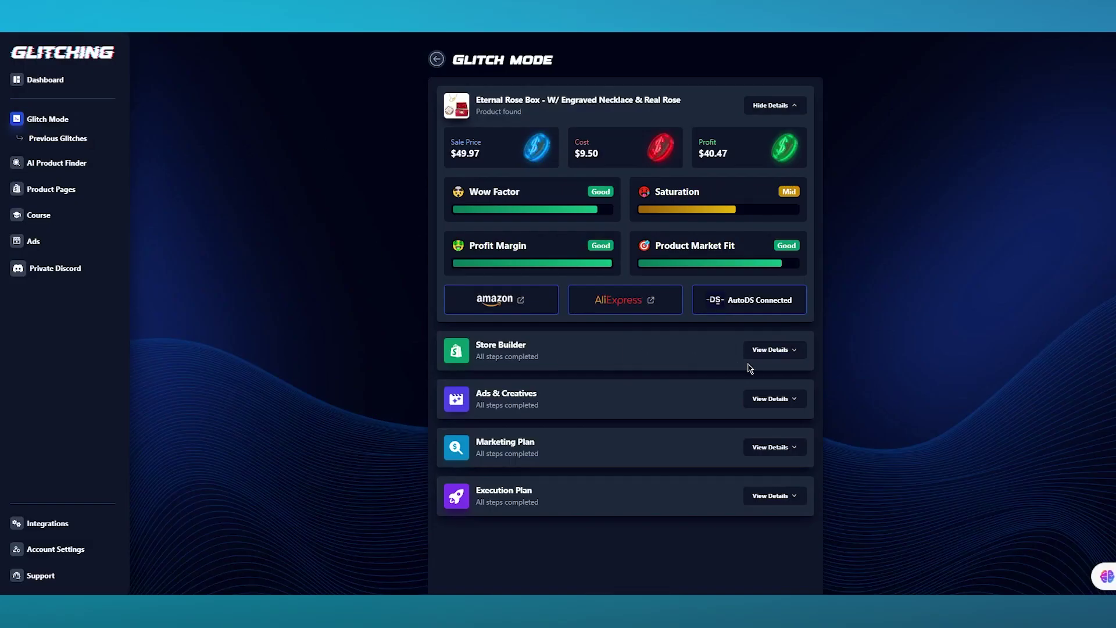
Expand Store Builder, collapse the product row, and review the Eternal Love Box product page preview.
left_click(776, 352)
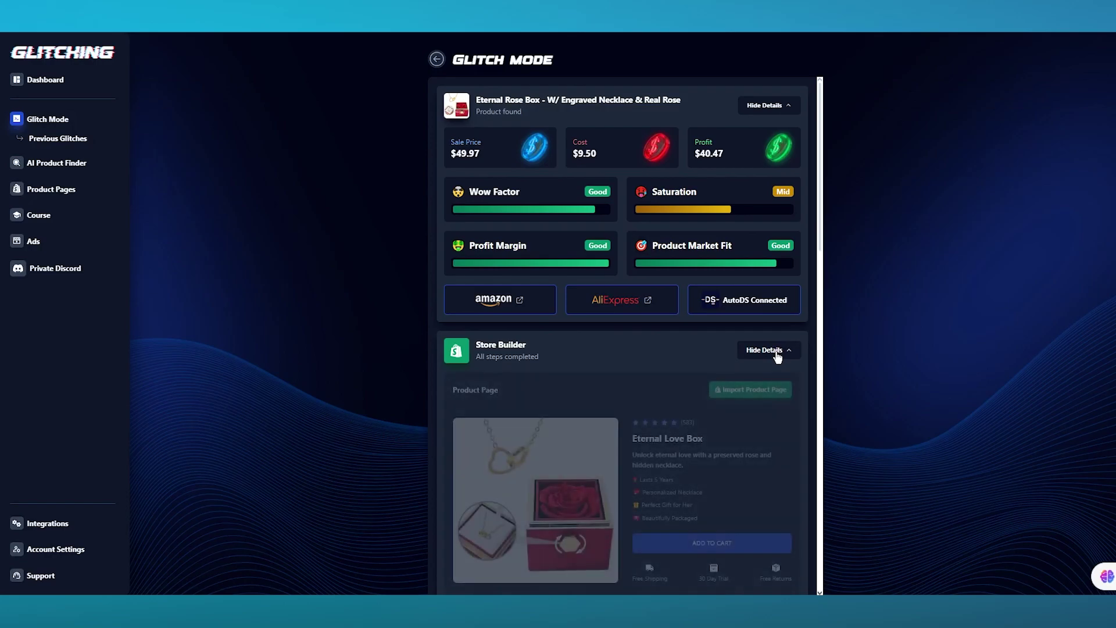
left_click(755, 106)
scroll(652, 257, "down", 1)
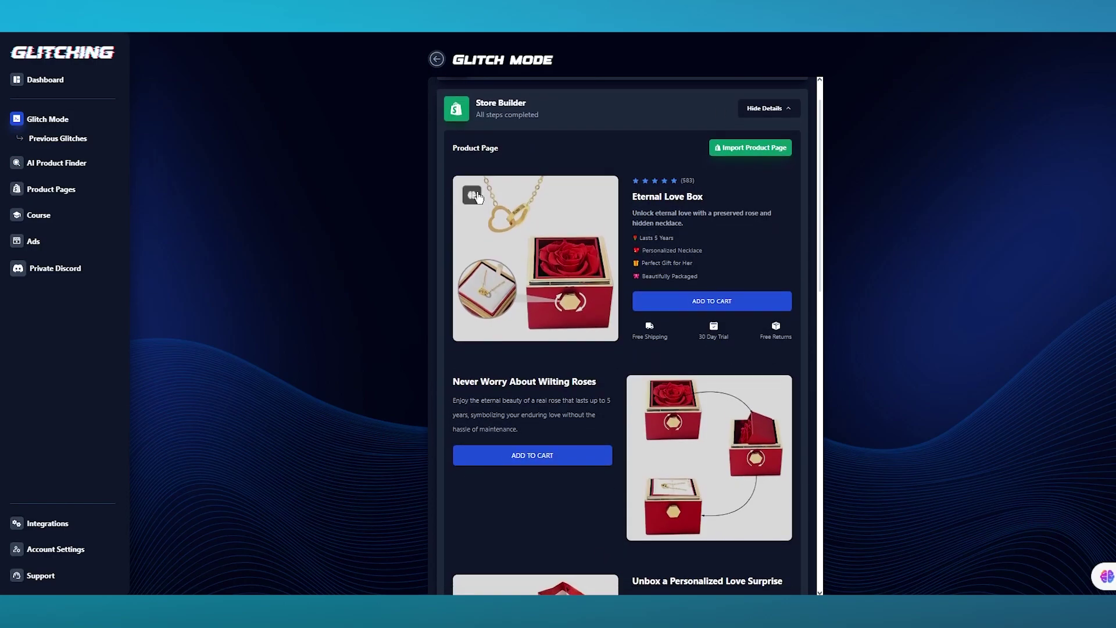
scroll(522, 158, "down", 2)
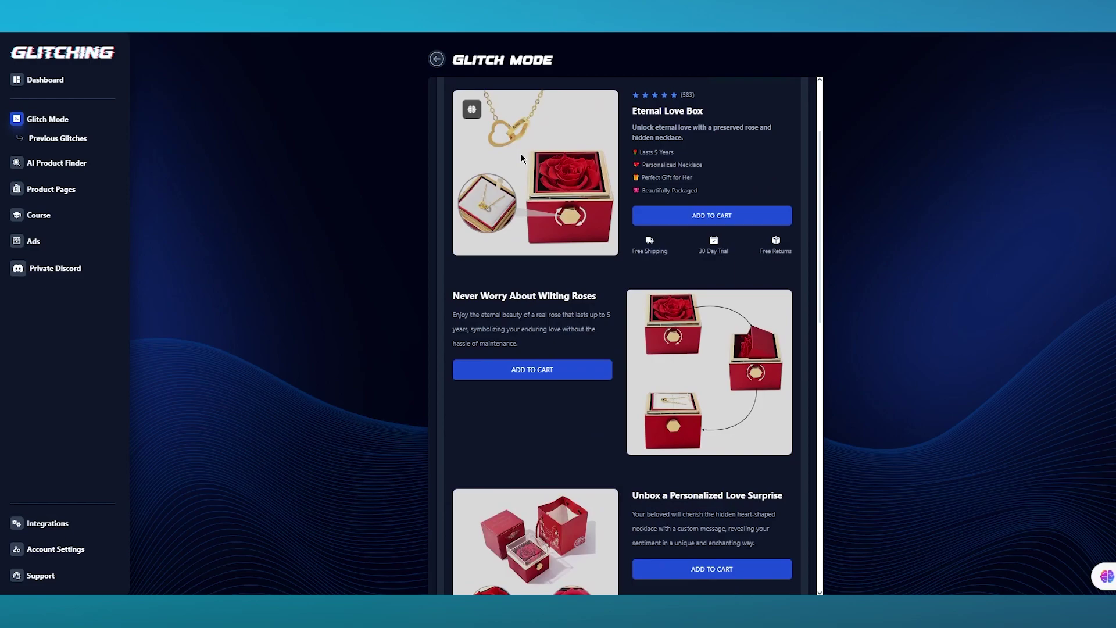
scroll(616, 171, "up", 3)
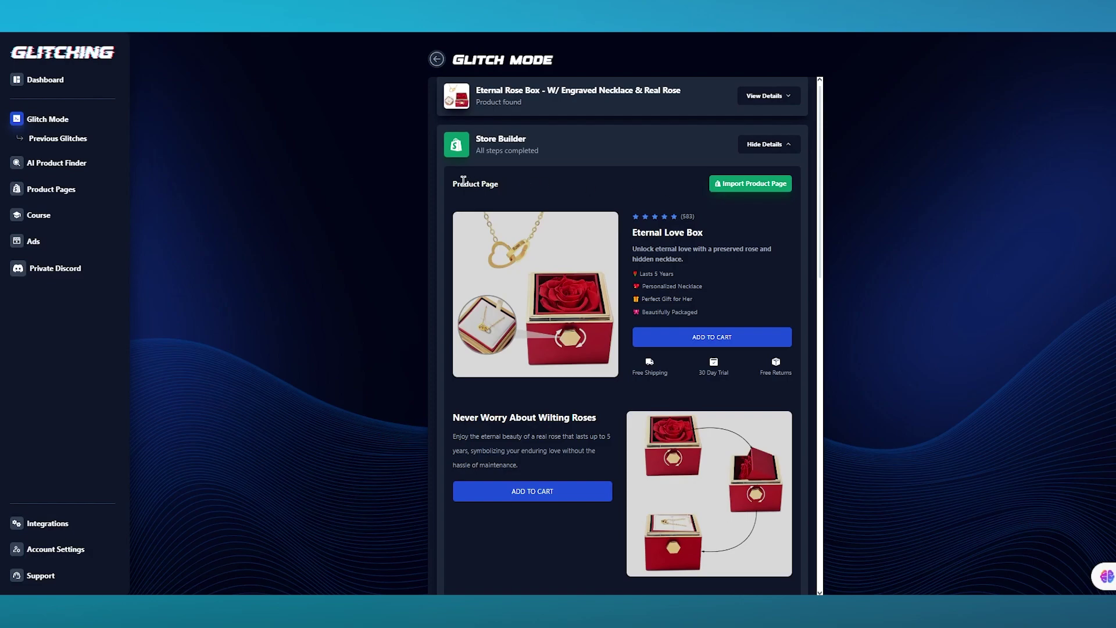
left_click_drag(464, 184, 498, 184)
left_click(573, 189)
scroll(598, 304, "up", 1)
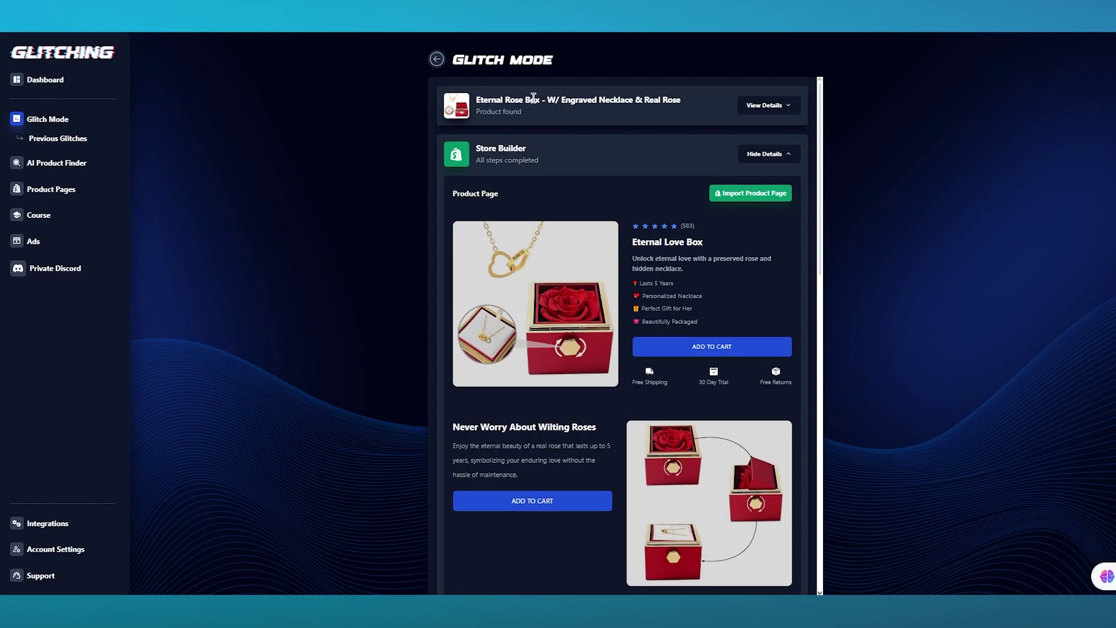
left_click_drag(633, 242, 712, 319)
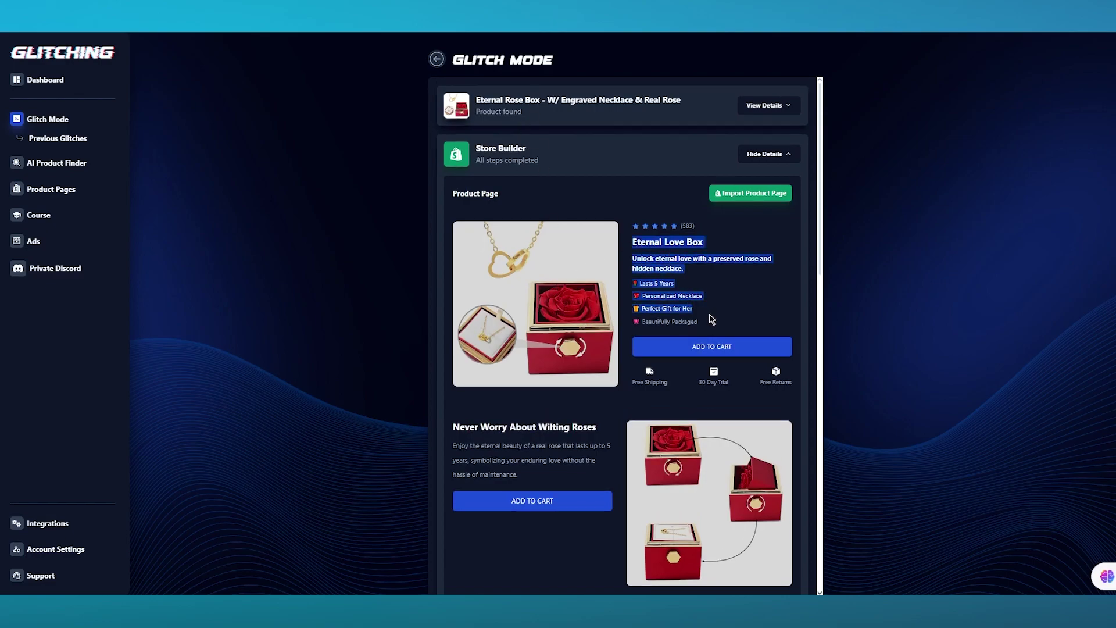
left_click(795, 303)
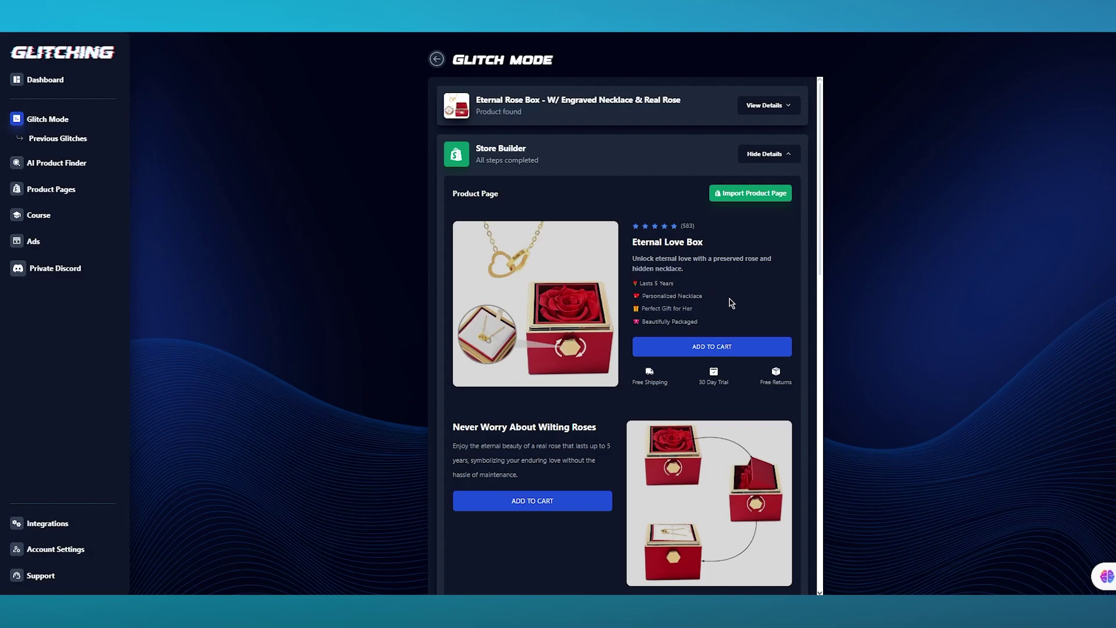
Scroll down to the branding details and highlight the RoseSurprise store name.
scroll(731, 303, "down", 1)
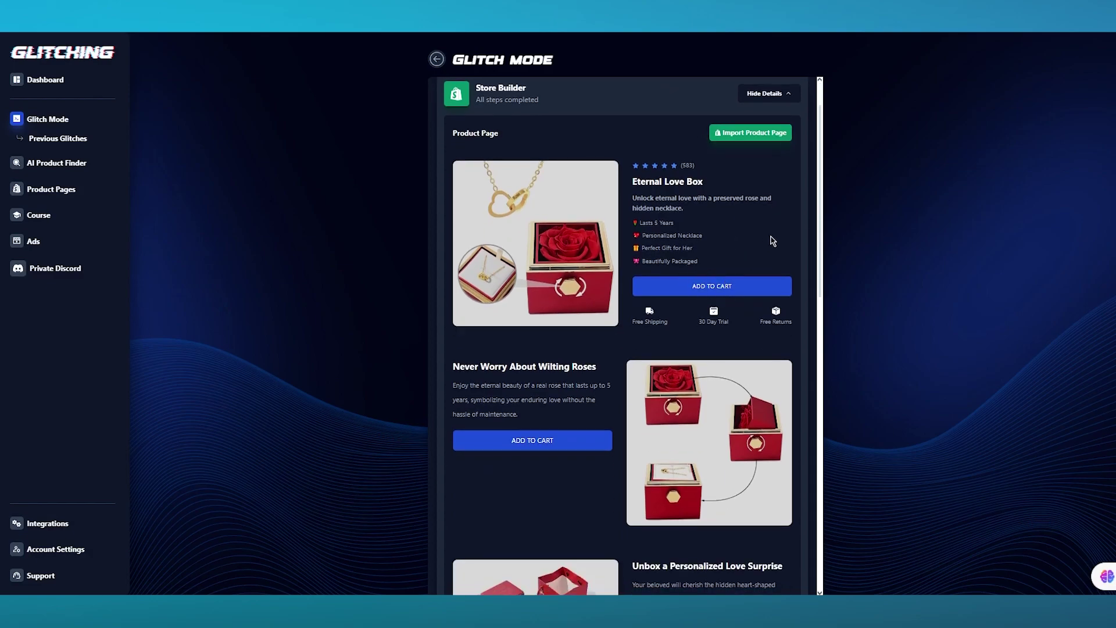
scroll(773, 241, "down", 3)
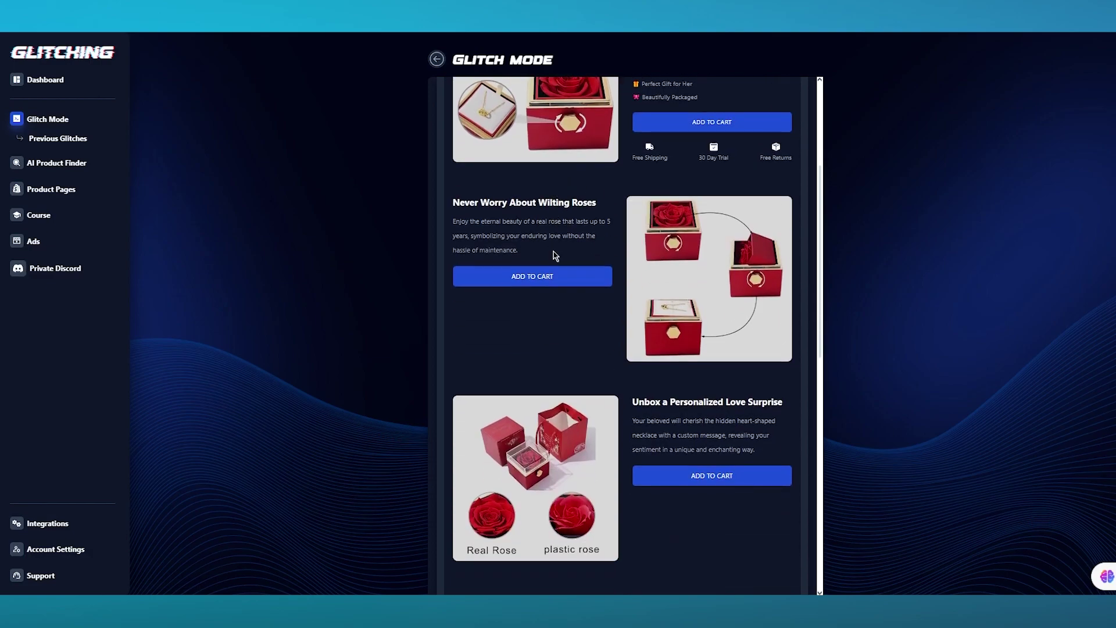
scroll(555, 256, "down", 10)
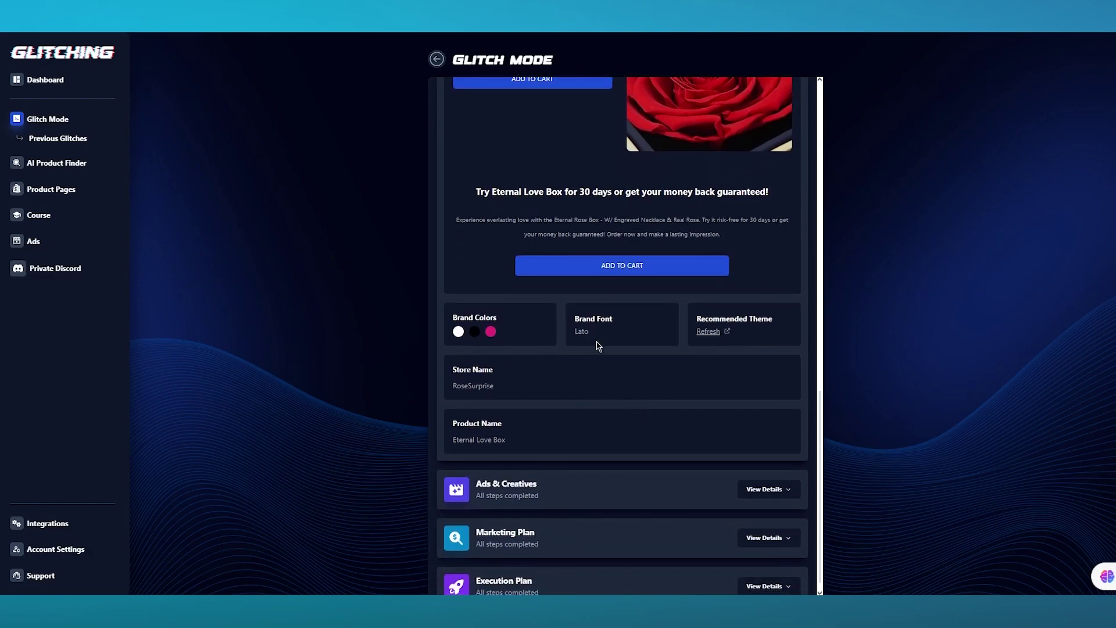
scroll(614, 217, "down", 1)
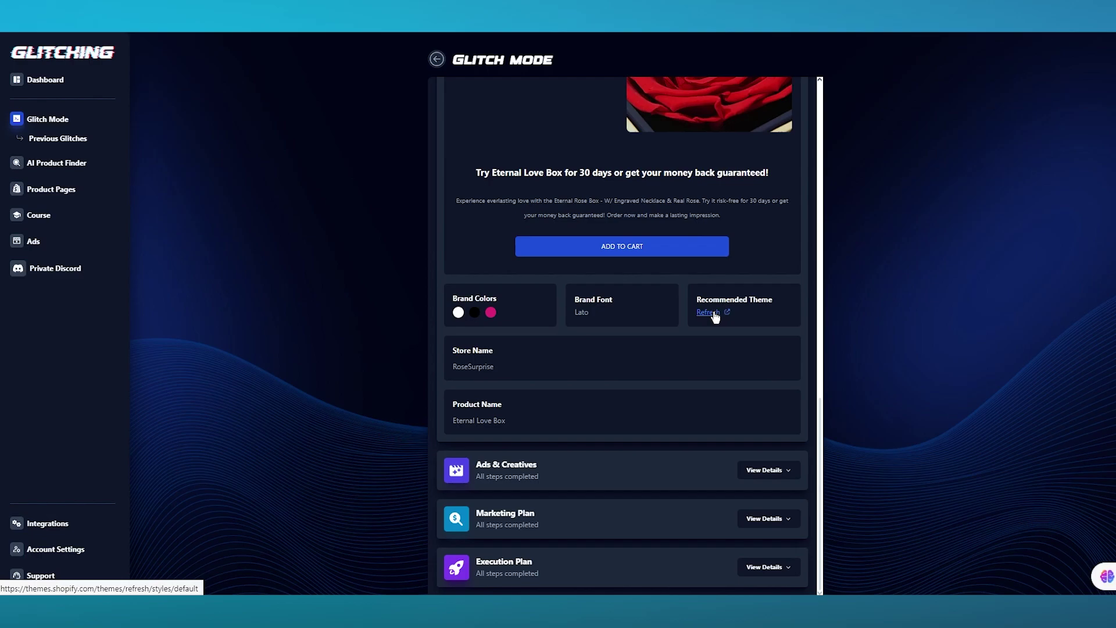
double_click(501, 374)
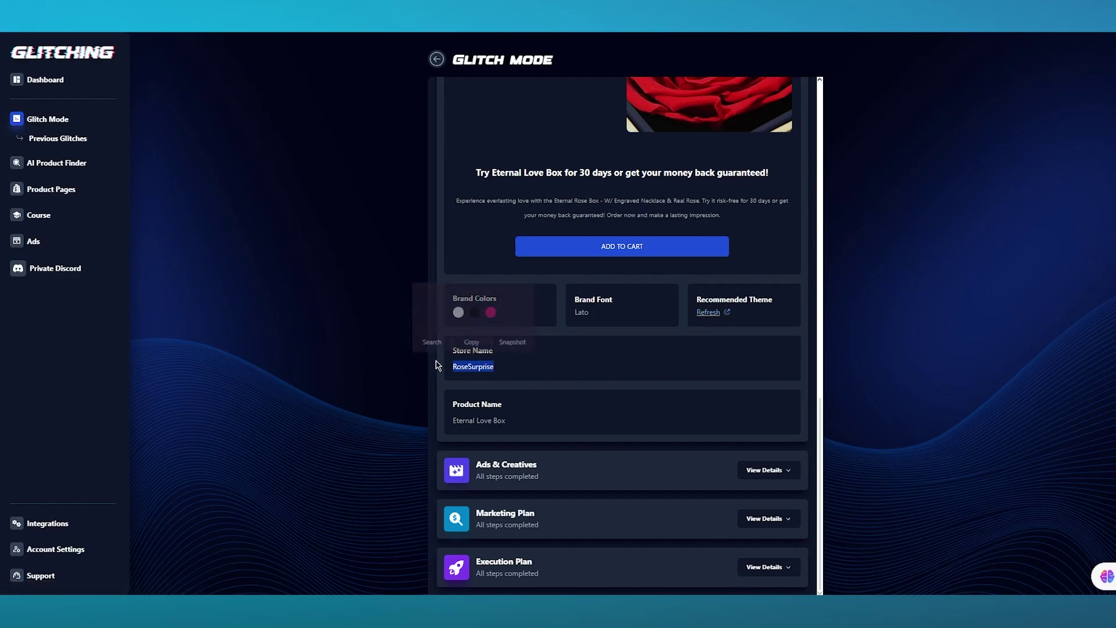
left_click(603, 364)
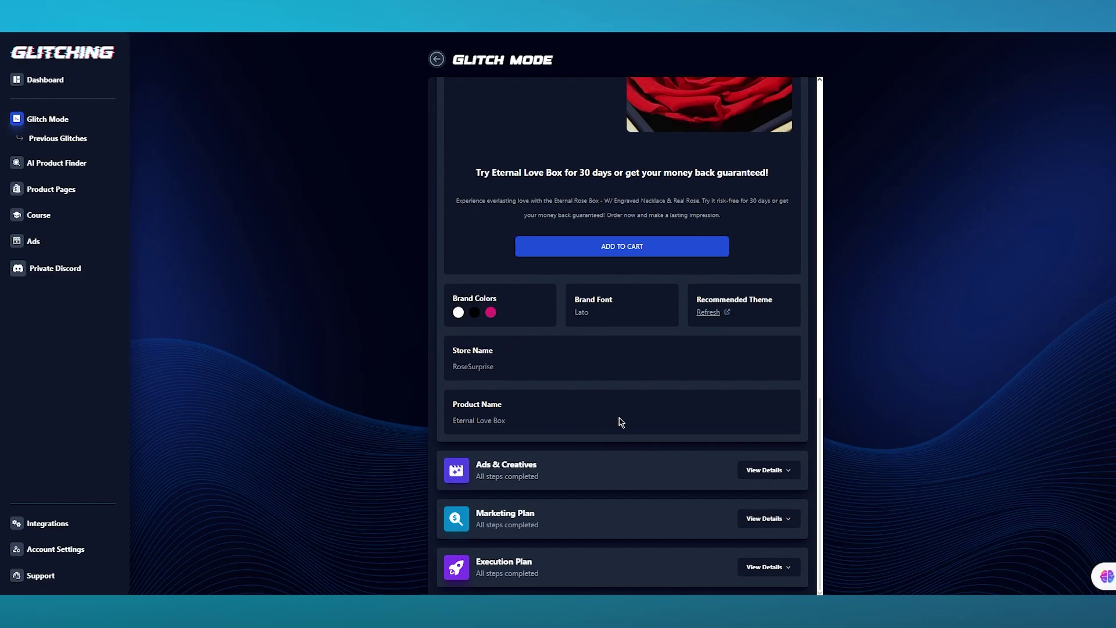
Expand Ads & Creatives to view the four ad videos and TikTok ad copy scripts.
left_click(753, 472)
scroll(748, 282, "down", 7)
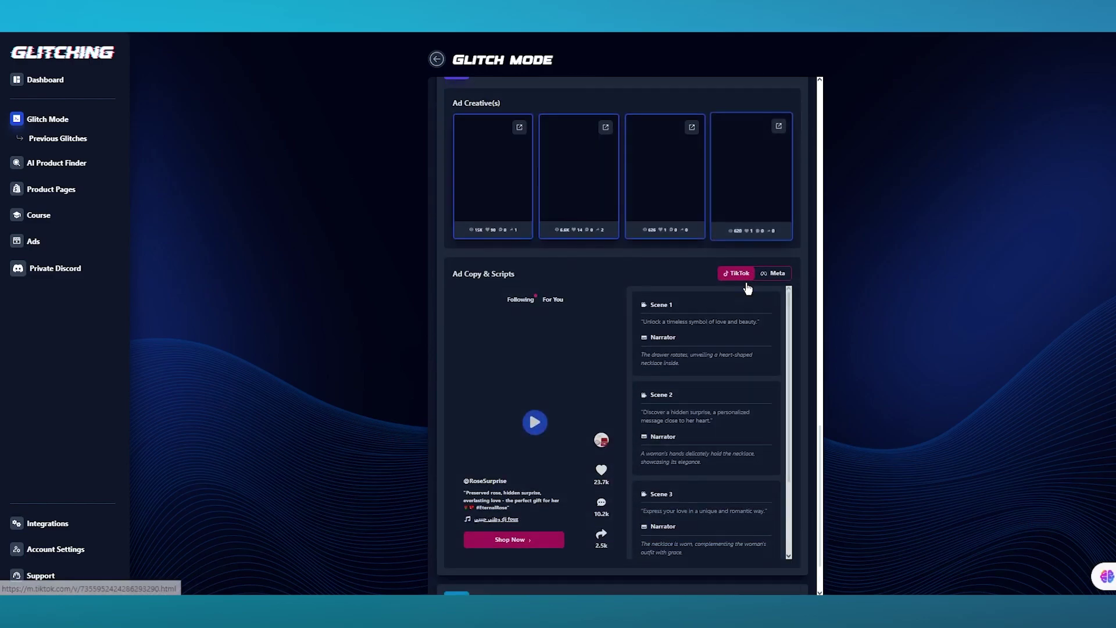
scroll(747, 281, "up", 2)
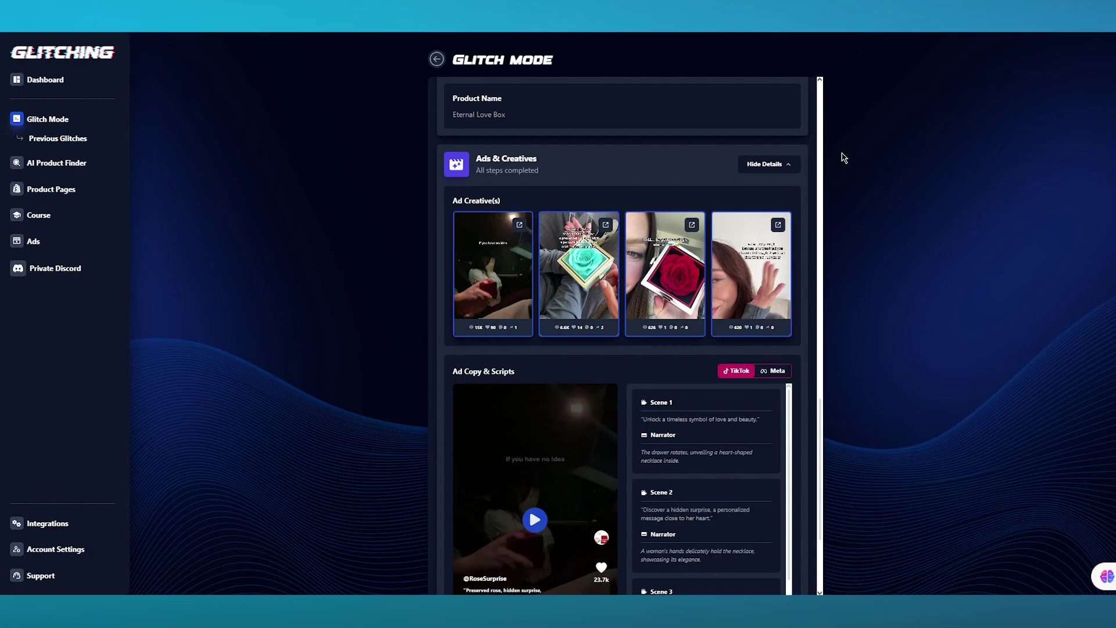
Play the preserved rose gift-box ad creative on its TikTok video page.
left_click(695, 265)
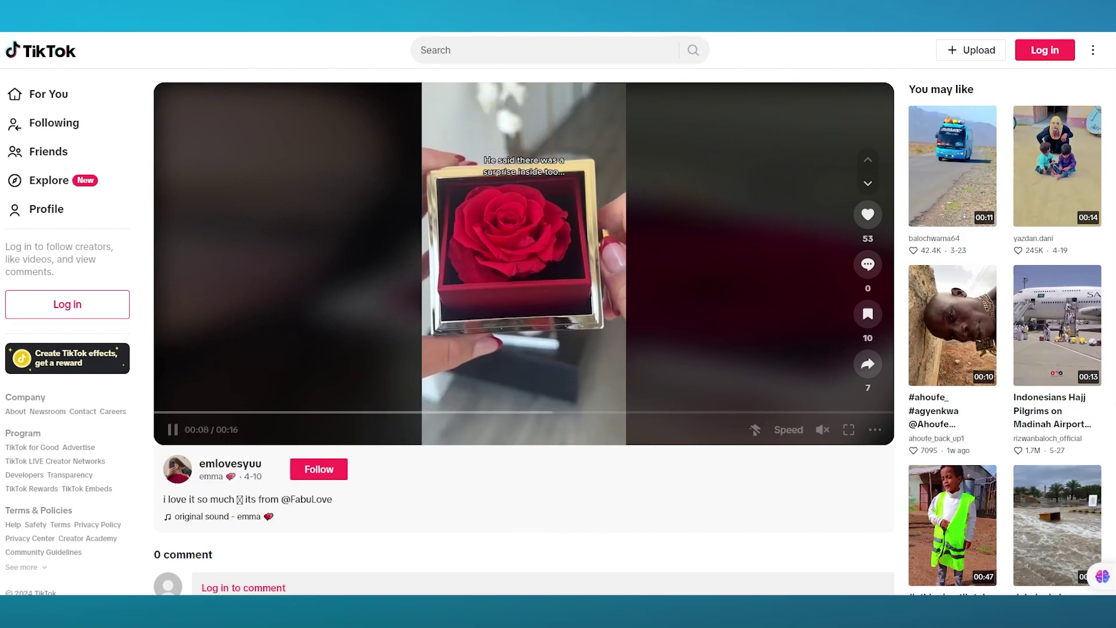
scroll(342, 490, "down", 1)
Review the TikTok scene scripts, then switch Ad Copy & Scripts to the Meta version.
scroll(343, 489, "up", 1)
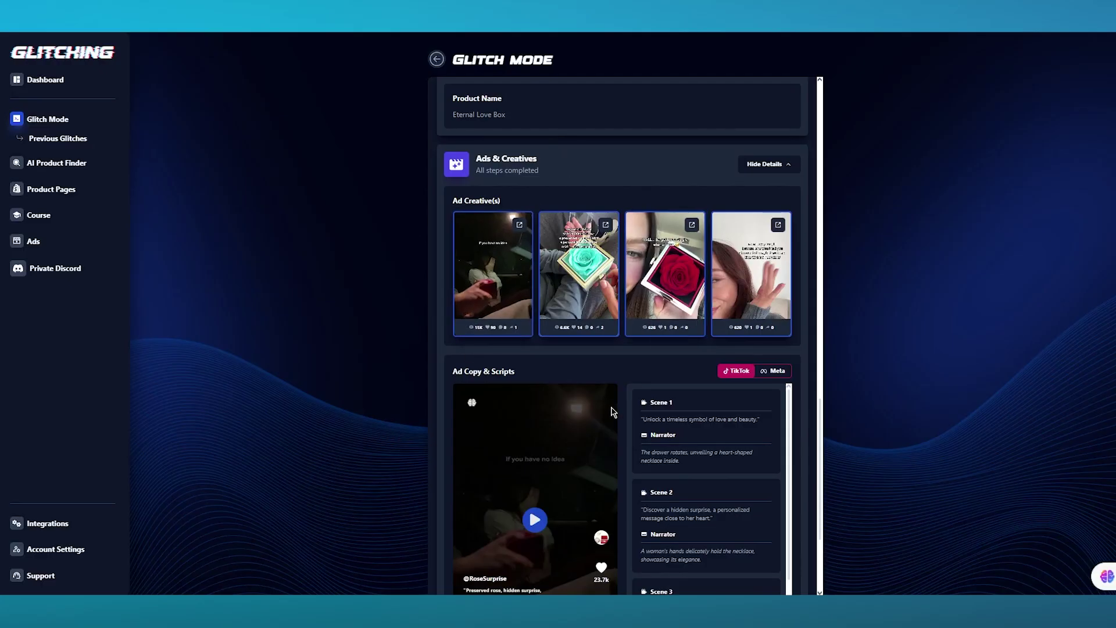
scroll(674, 248, "down", 3)
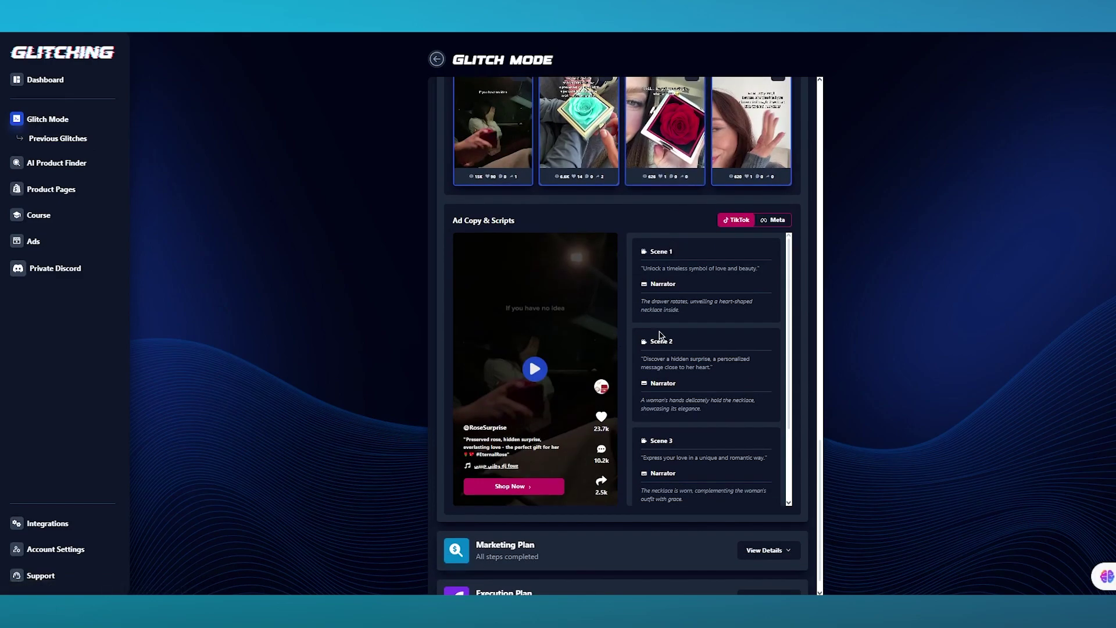
scroll(660, 336, "down", 2)
scroll(660, 335, "up", 2)
scroll(694, 388, "down", 4)
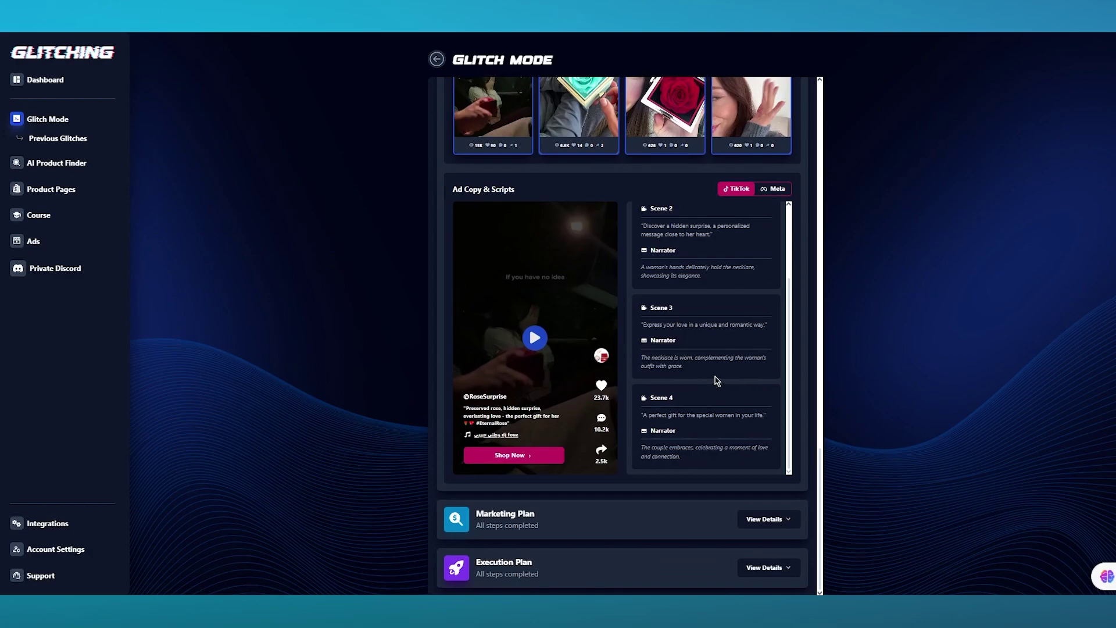
left_click(773, 191)
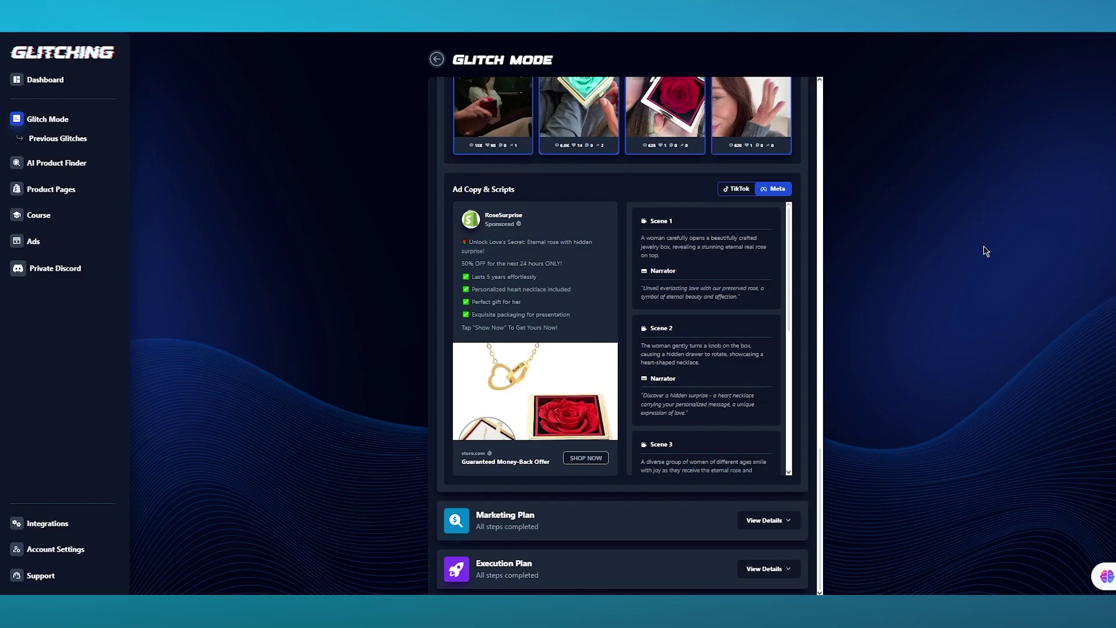
scroll(764, 508, "down", 1)
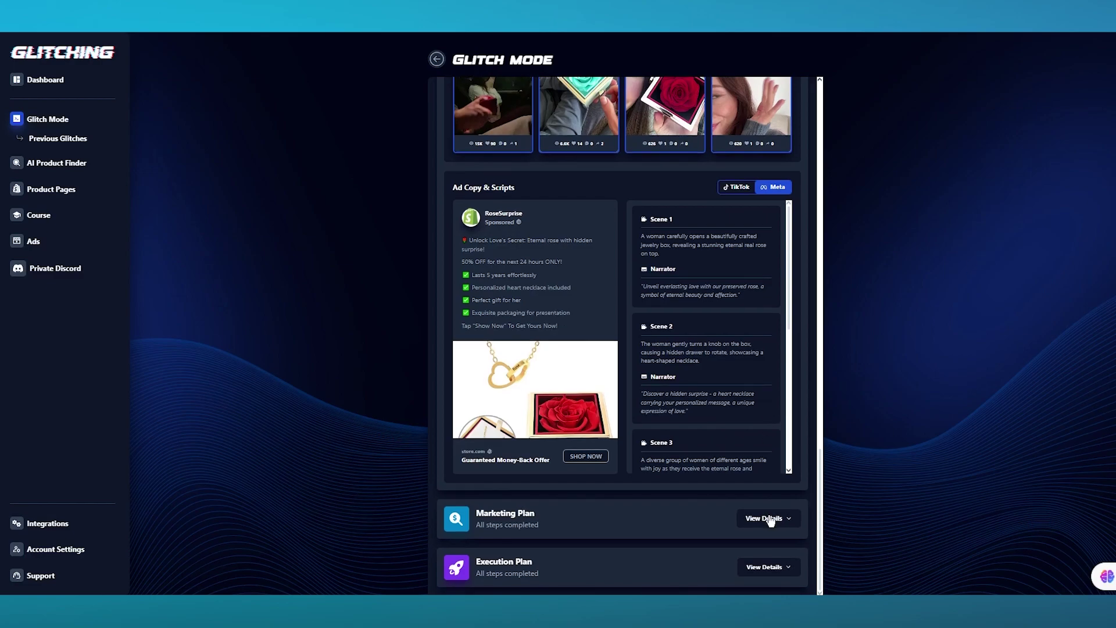
Expand the Marketing Plan to view the target audience and marketing angles.
left_click(767, 517)
scroll(678, 391, "down", 2)
scroll(668, 529, "down", 8)
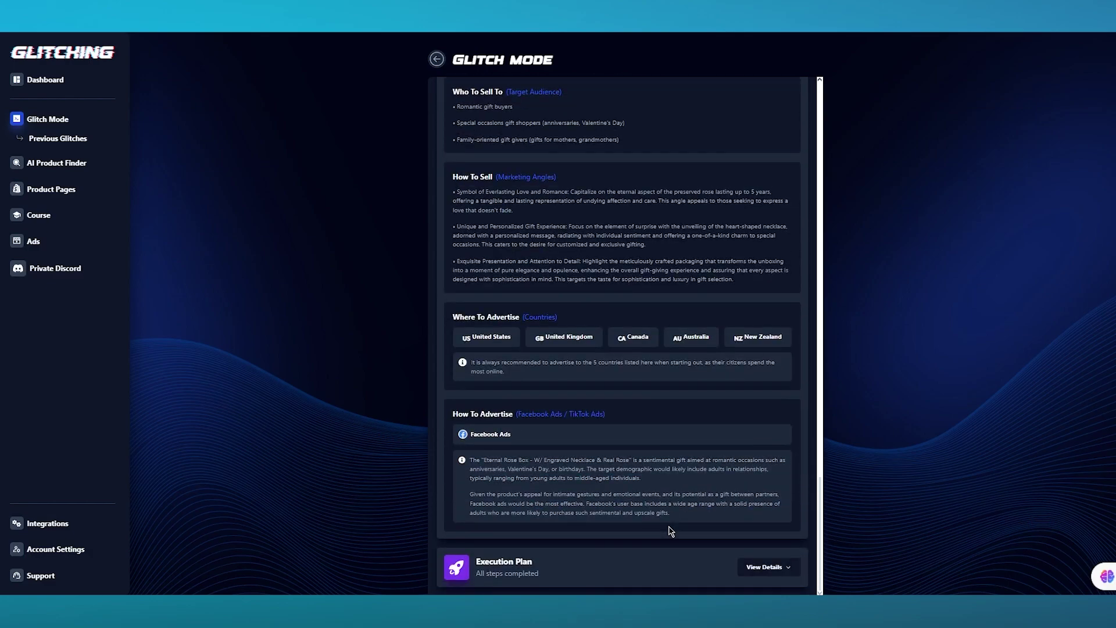
scroll(622, 401, "up", 2)
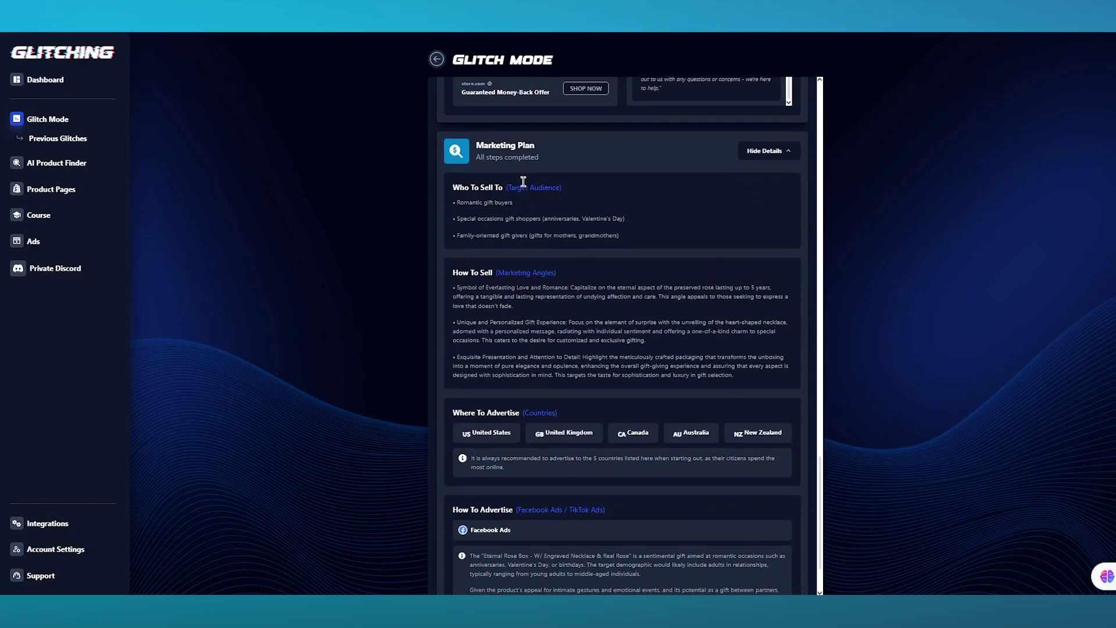
scroll(537, 284, "down", 1)
scroll(577, 417, "down", 1)
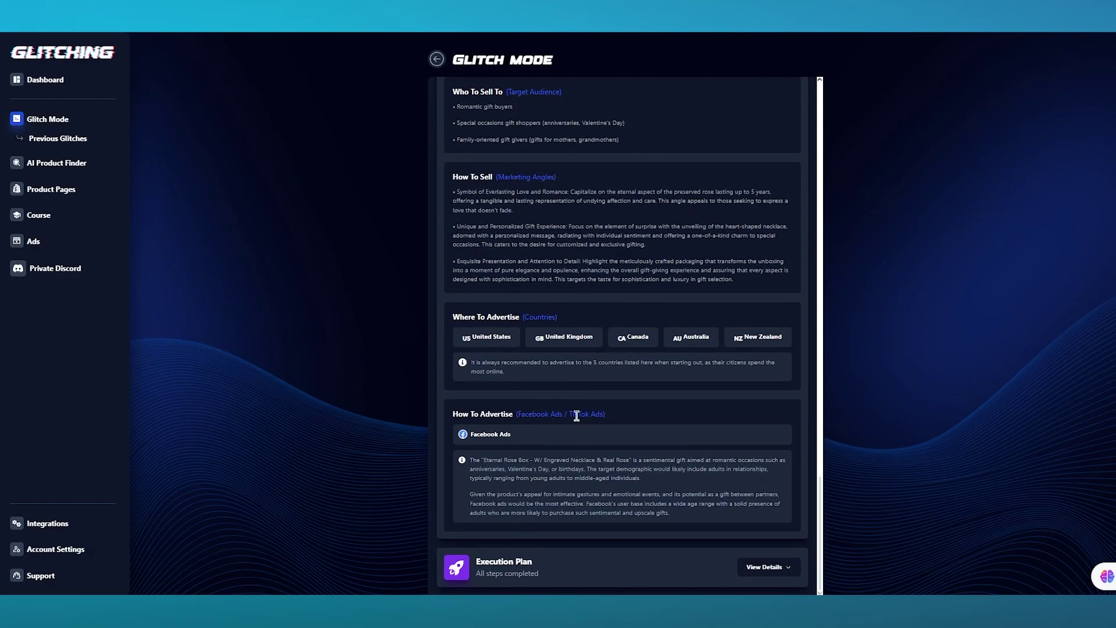
scroll(577, 412, "up", 3)
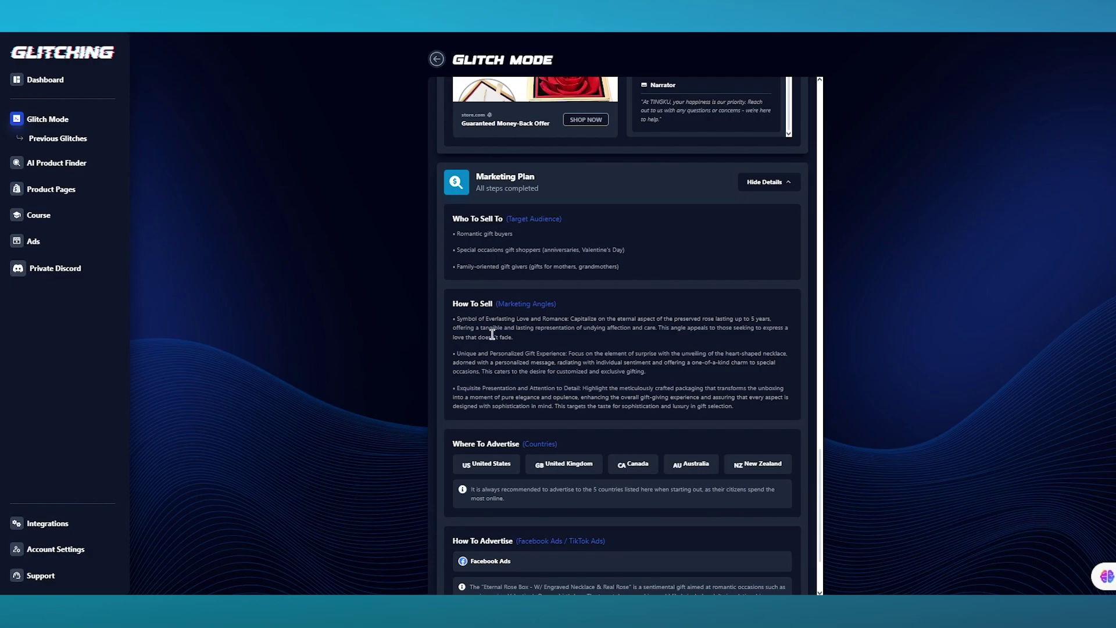
Review the five advertising countries and highlight the Facebook Ads recommendation.
scroll(492, 334, "down", 1)
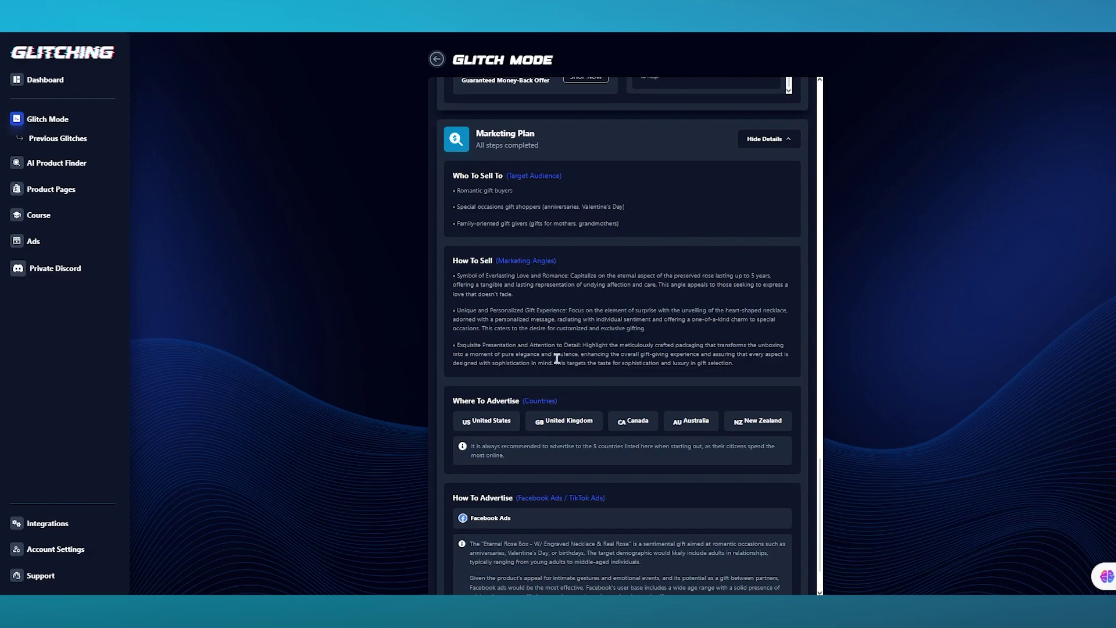
scroll(546, 364, "down", 1)
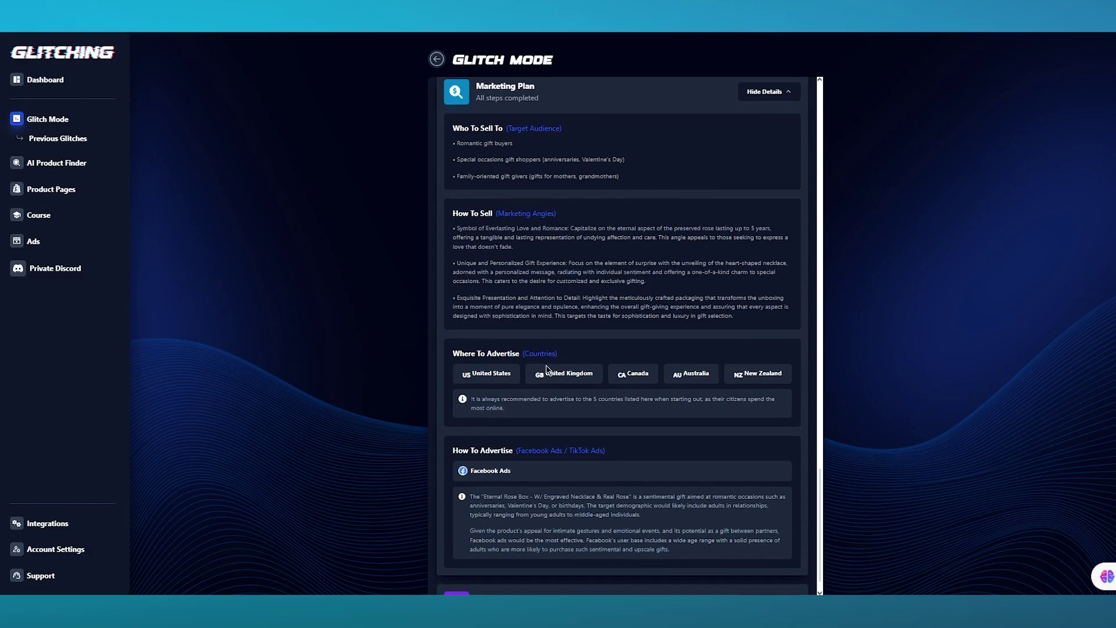
scroll(529, 424, "down", 1)
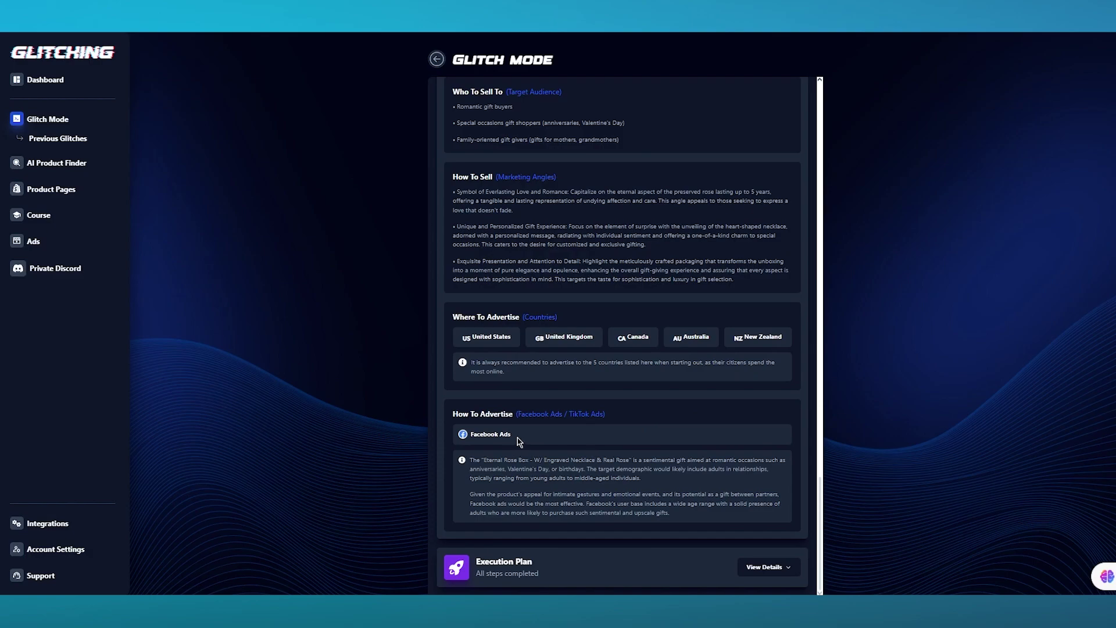
left_click_drag(519, 441, 471, 434)
scroll(666, 378, "up", 3)
scroll(662, 372, "up", 8)
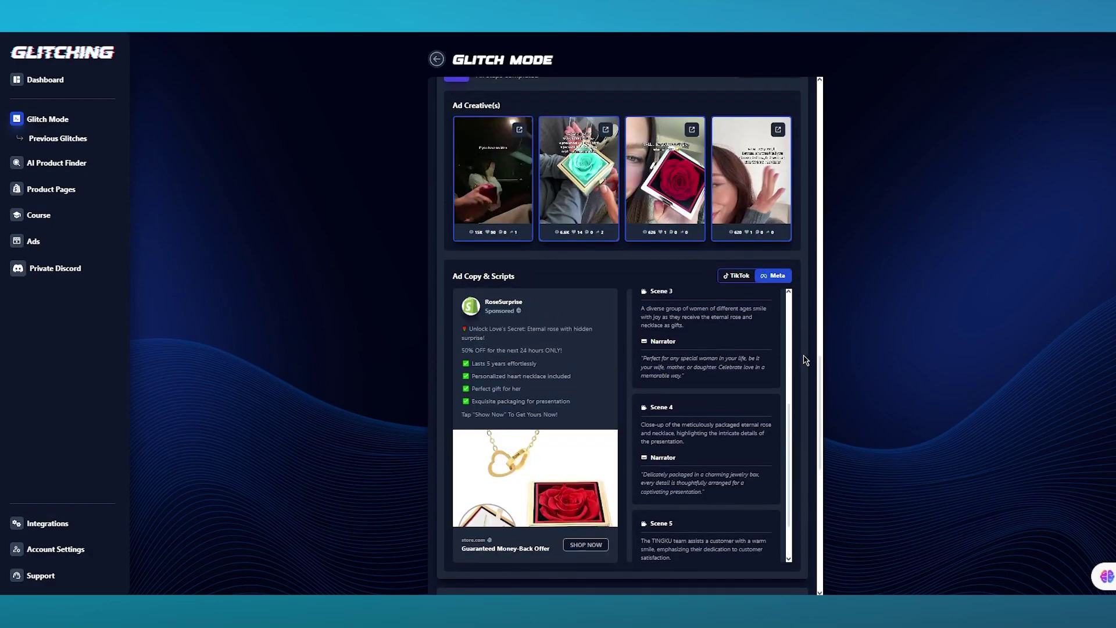
scroll(805, 358, "down", 11)
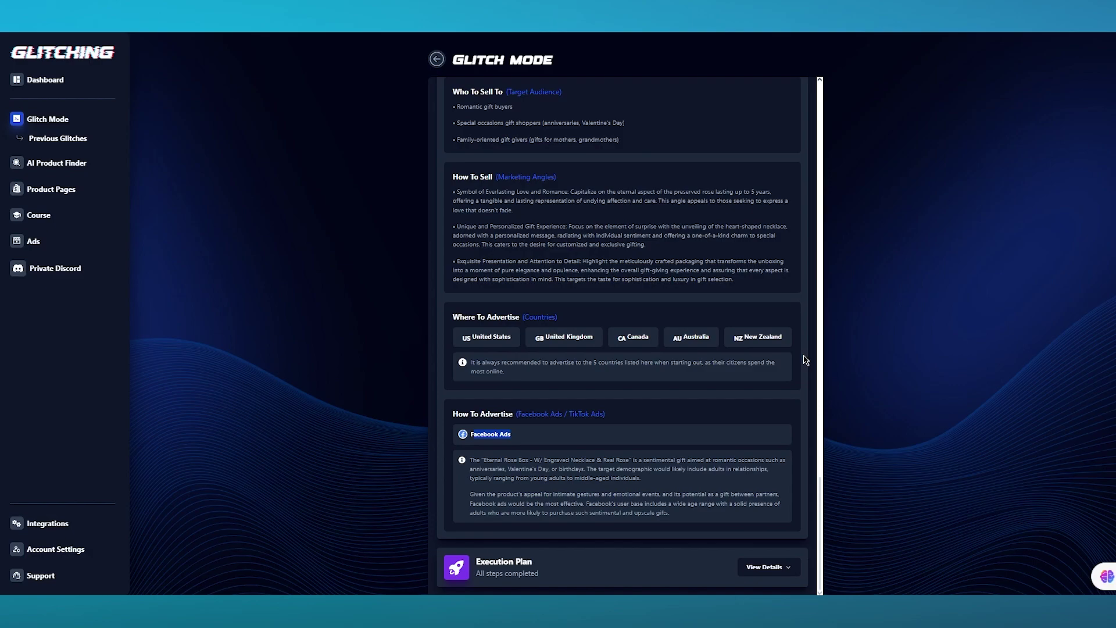
Expand the Execution Plan and highlight the Phase #1 Online Store Setup steps.
left_click(777, 568)
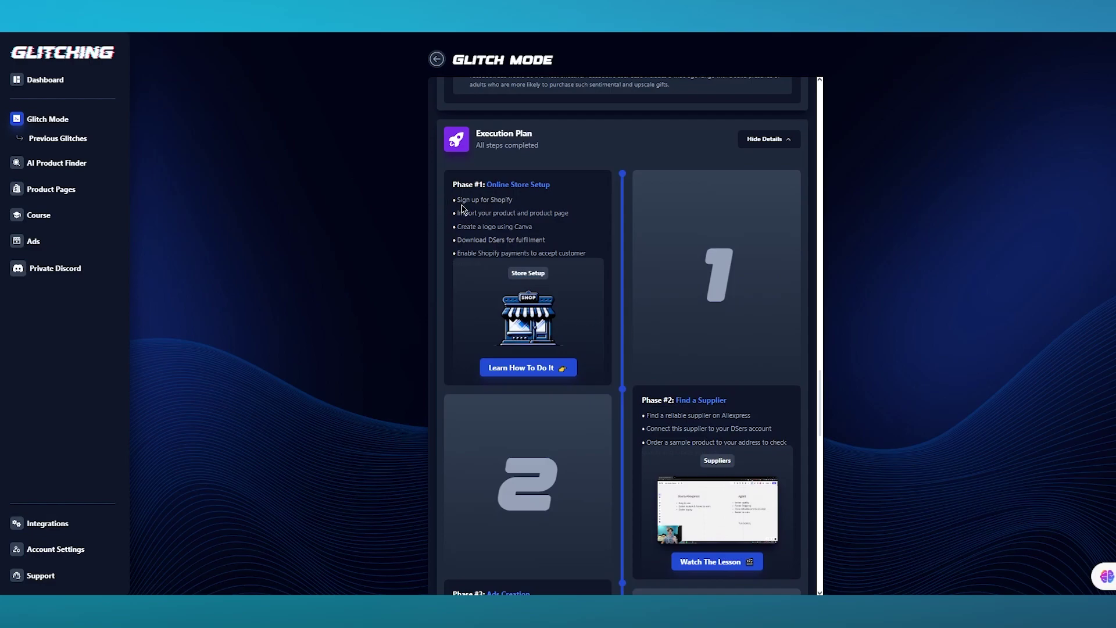
left_click_drag(456, 202, 580, 248)
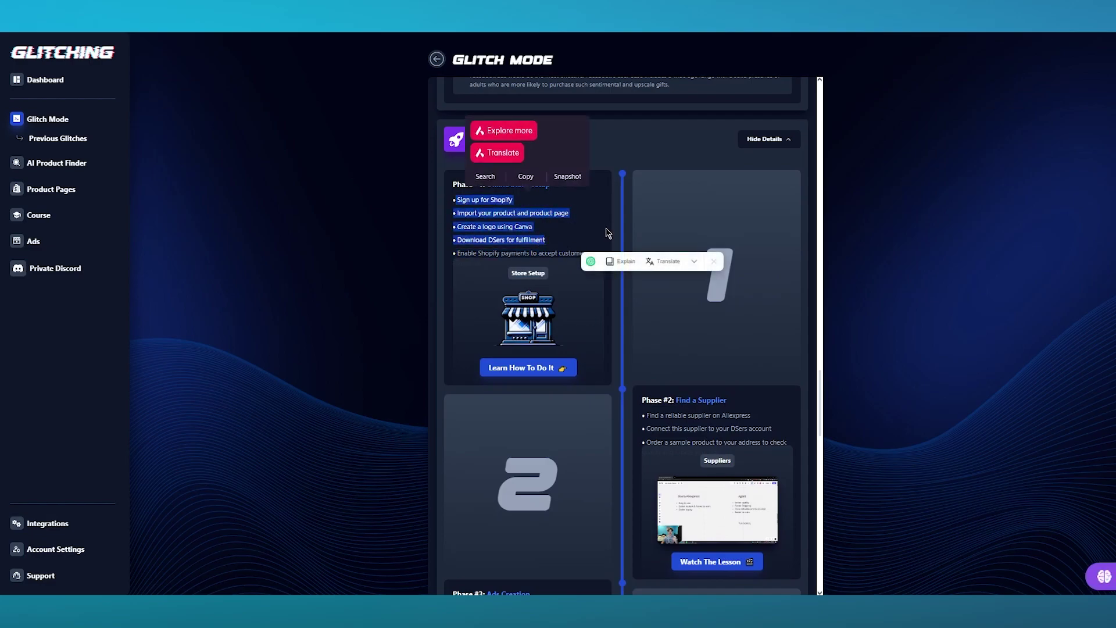
left_click(608, 230)
Scroll through the remaining phases down to Phase 8, Funnel Troubleshooting.
scroll(607, 231, "down", 3)
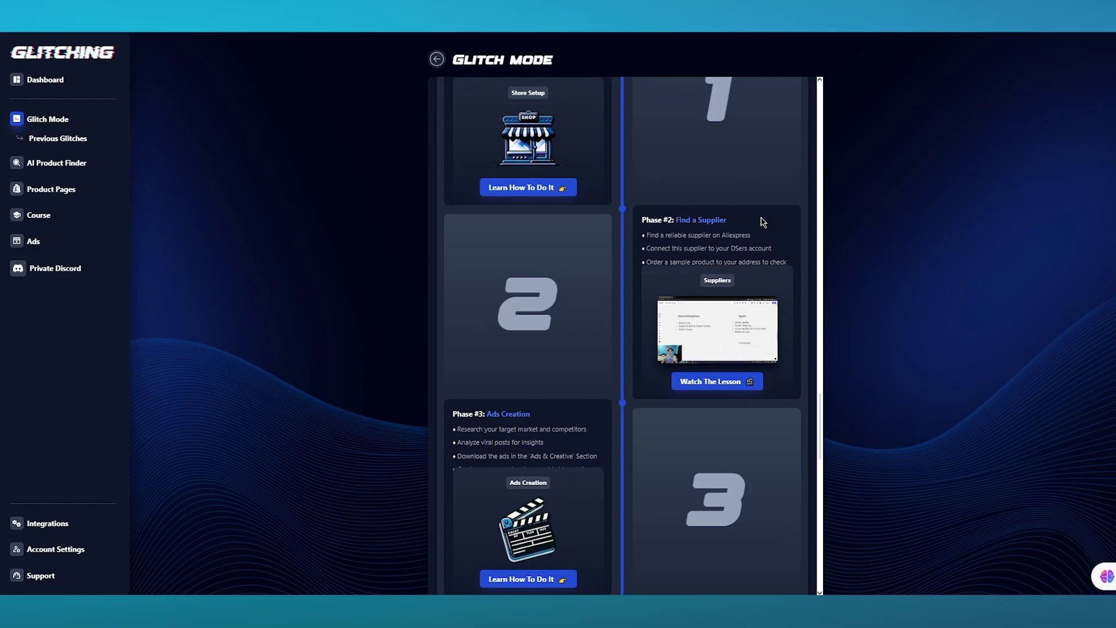
scroll(763, 222, "down", 2)
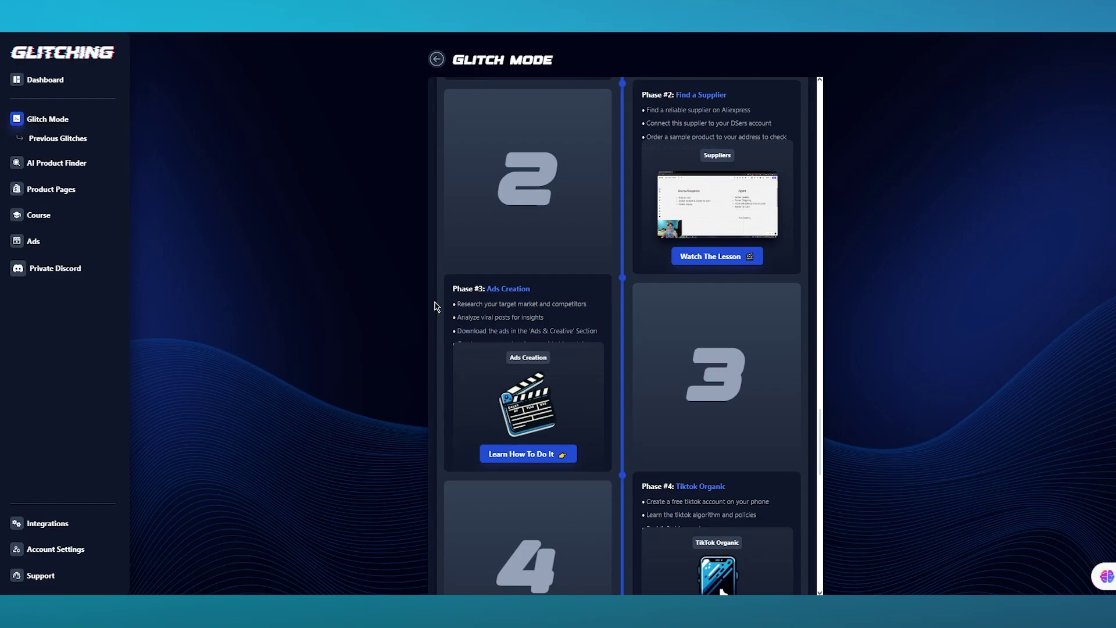
scroll(437, 306, "down", 4)
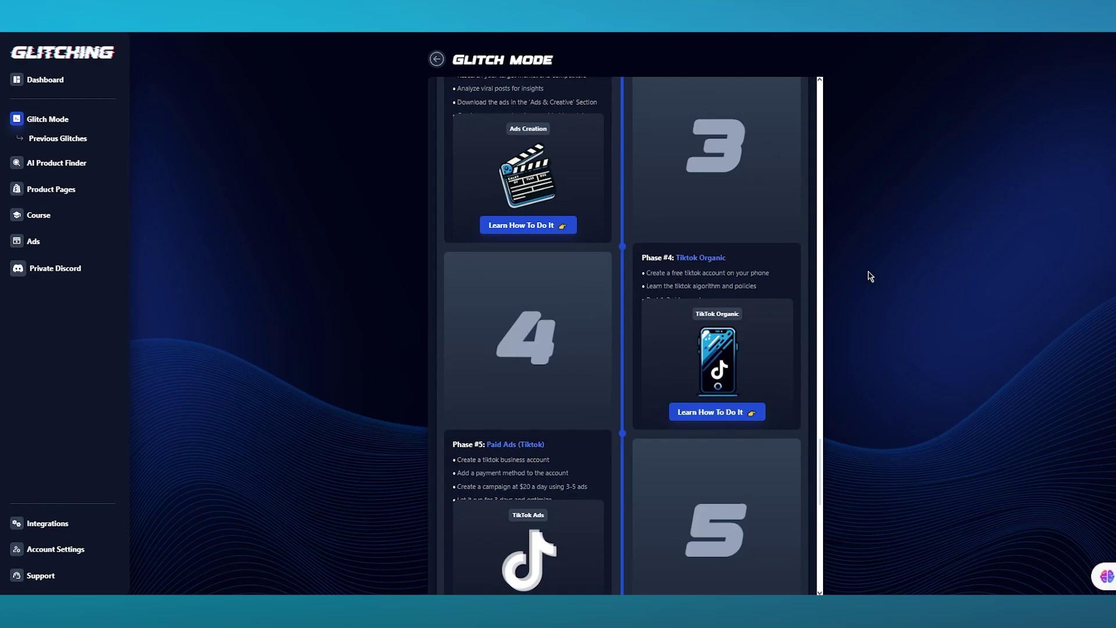
scroll(542, 456, "down", 1)
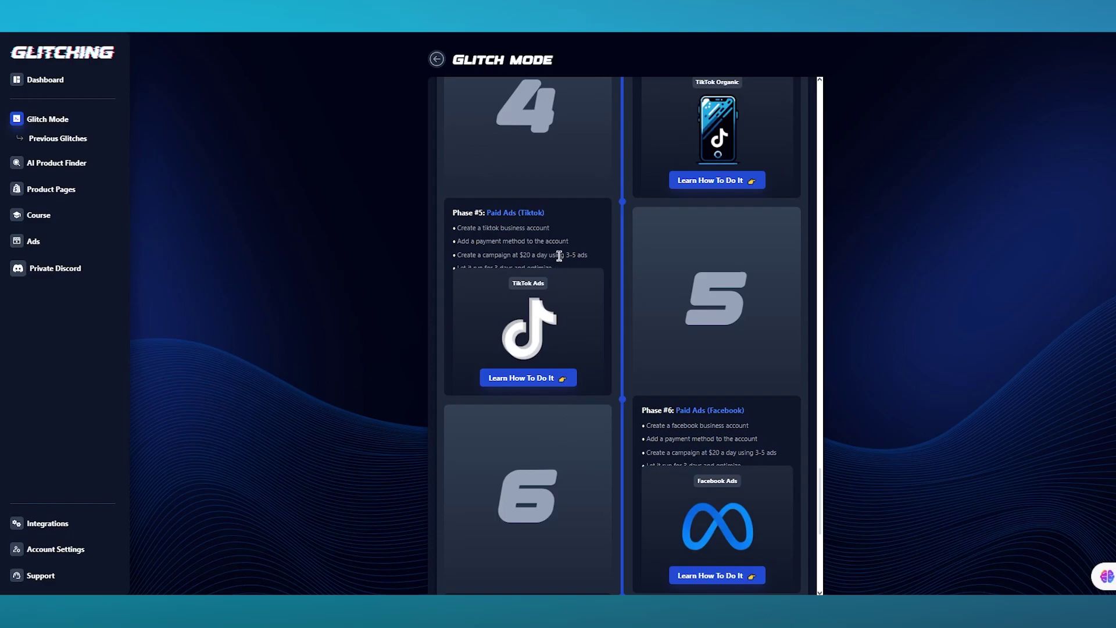
scroll(559, 255, "down", 3)
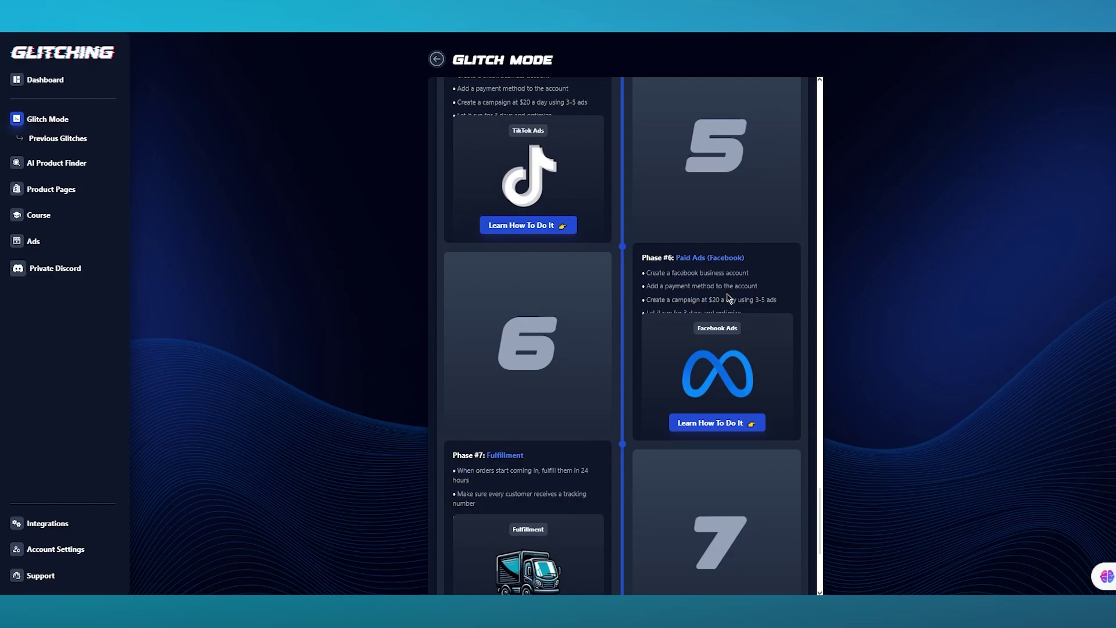
scroll(727, 298, "down", 3)
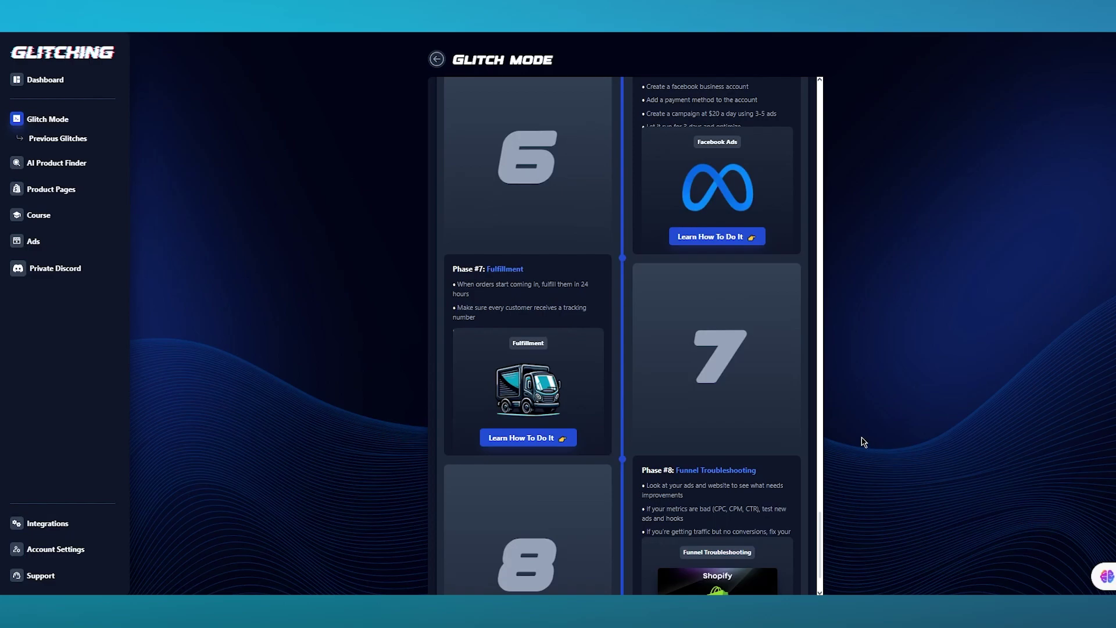
scroll(655, 413, "down", 1)
scroll(598, 294, "down", 1)
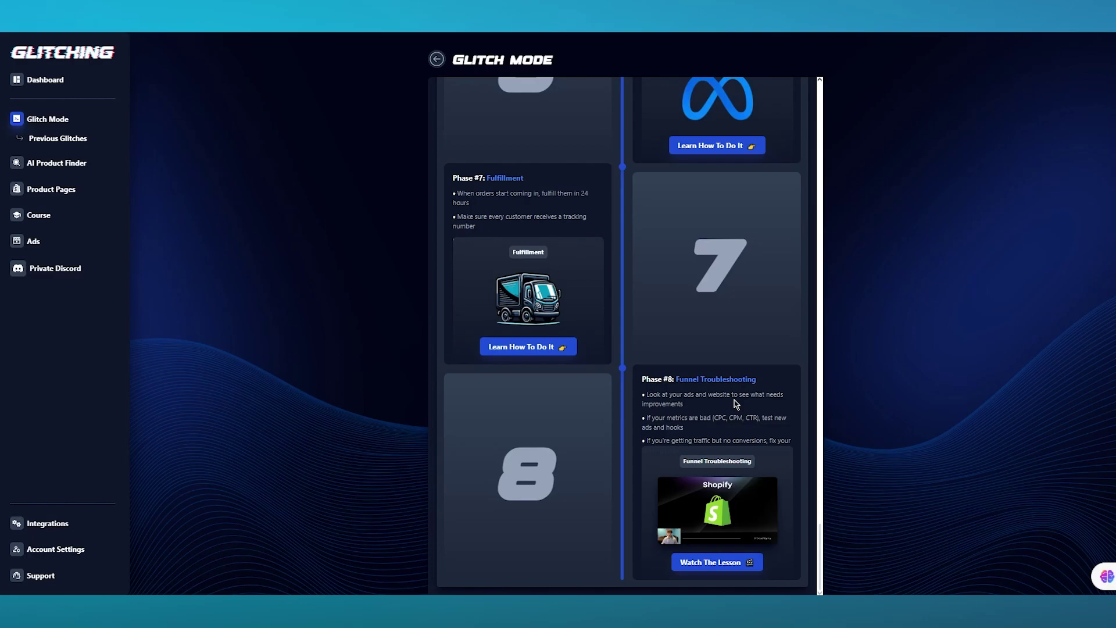
scroll(736, 404, "up", 20)
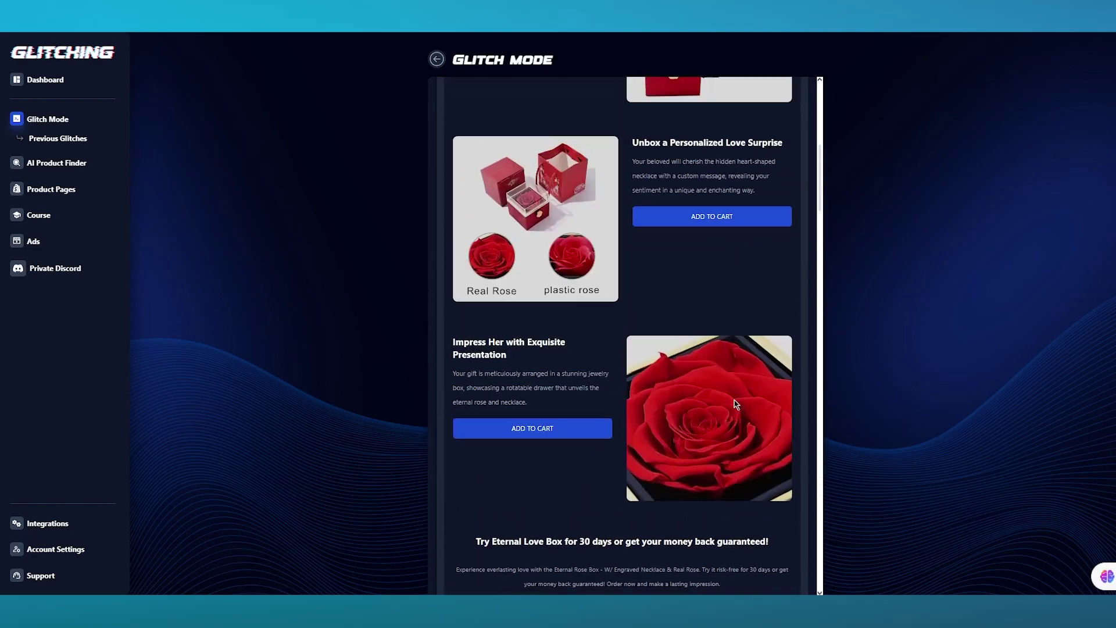
Leave the product results and go back to the Glitch Mode Start Glitching screen.
mouse_move(635, 182)
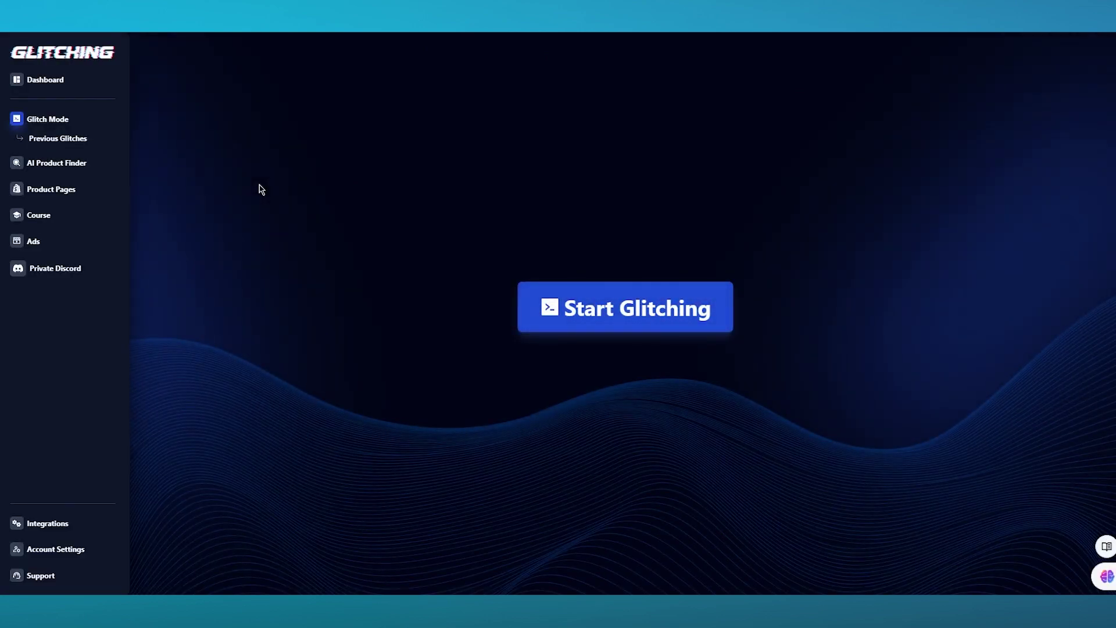
Open the Integrations page with its Shopify Store and AutoDS (Fulfillment) connections.
left_click(66, 524)
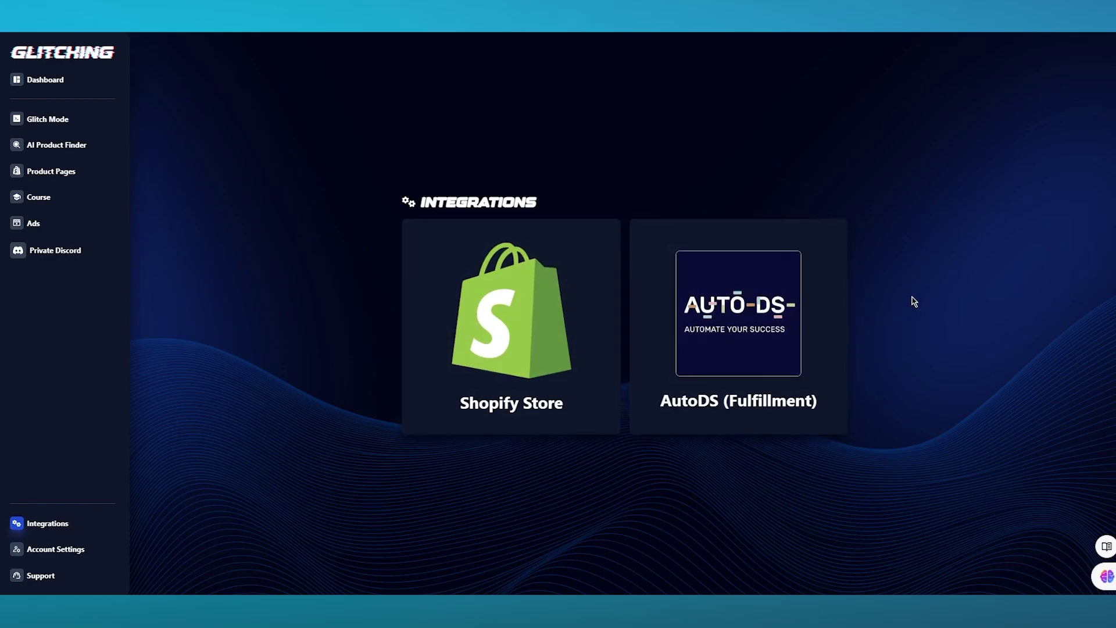
Review the Shopify Store connection page, then go to the AI Product Finder.
left_click(494, 313)
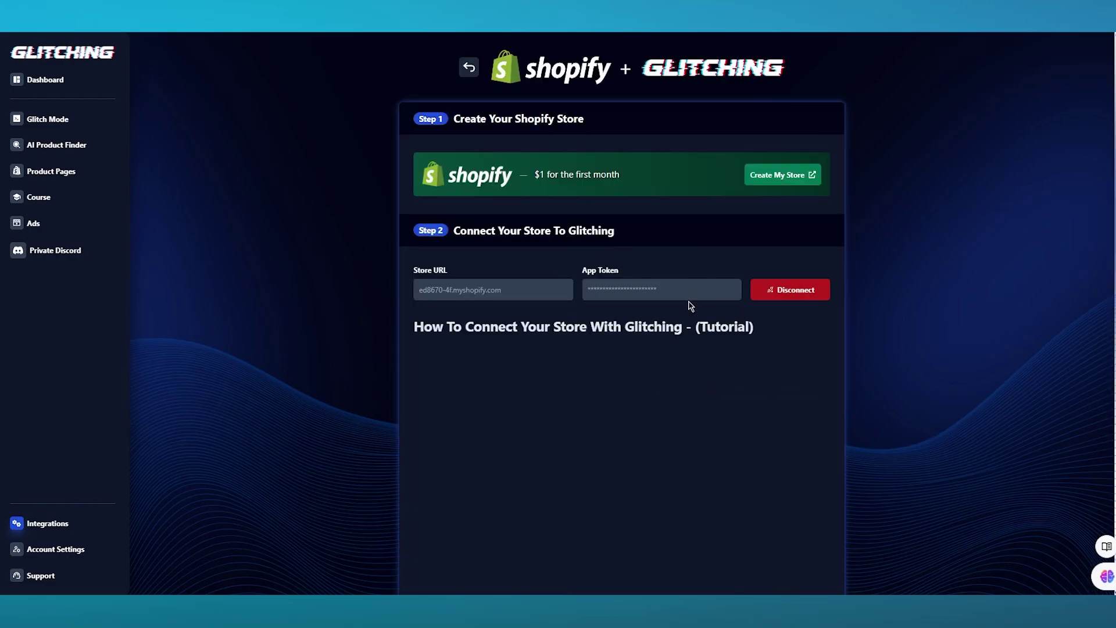
scroll(671, 334, "down", 7)
scroll(671, 334, "up", 7)
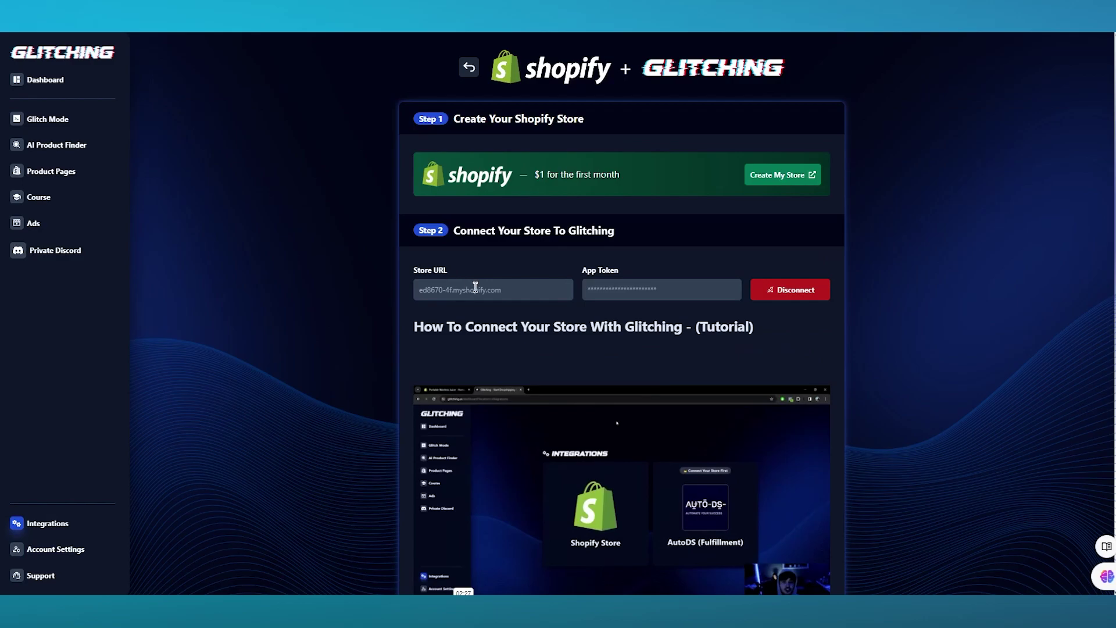
scroll(534, 320, "down", 7)
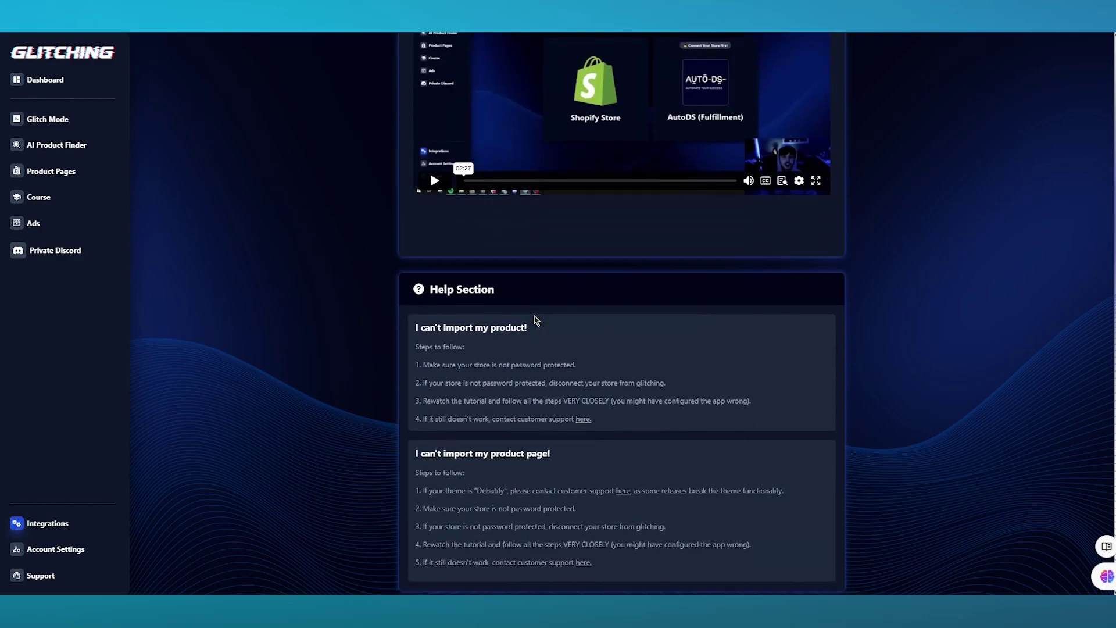
scroll(535, 320, "up", 7)
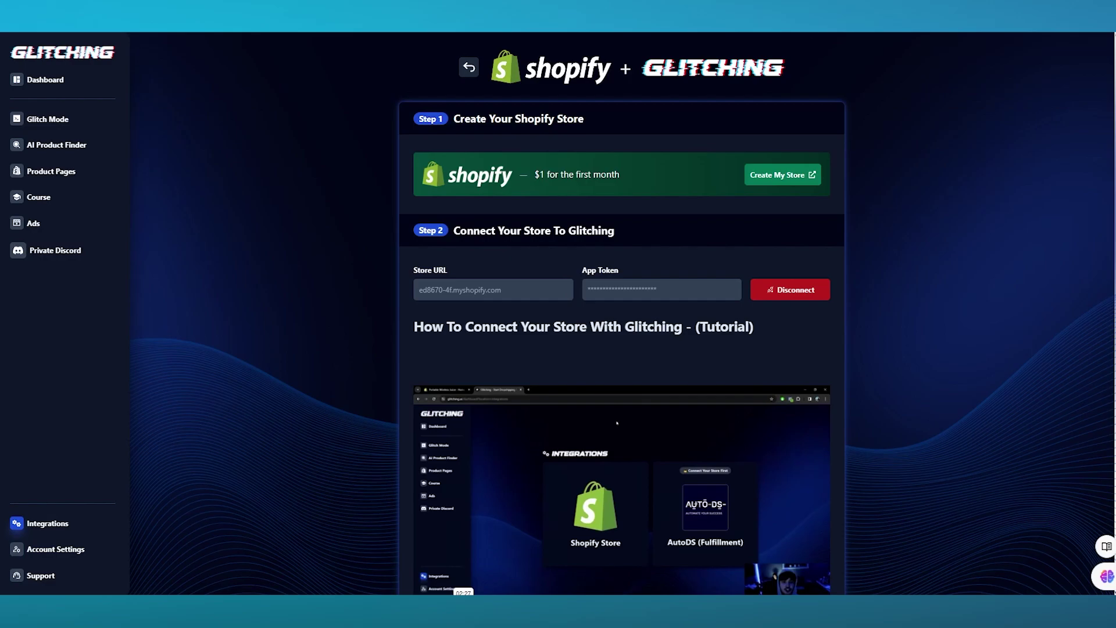
left_click(50, 153)
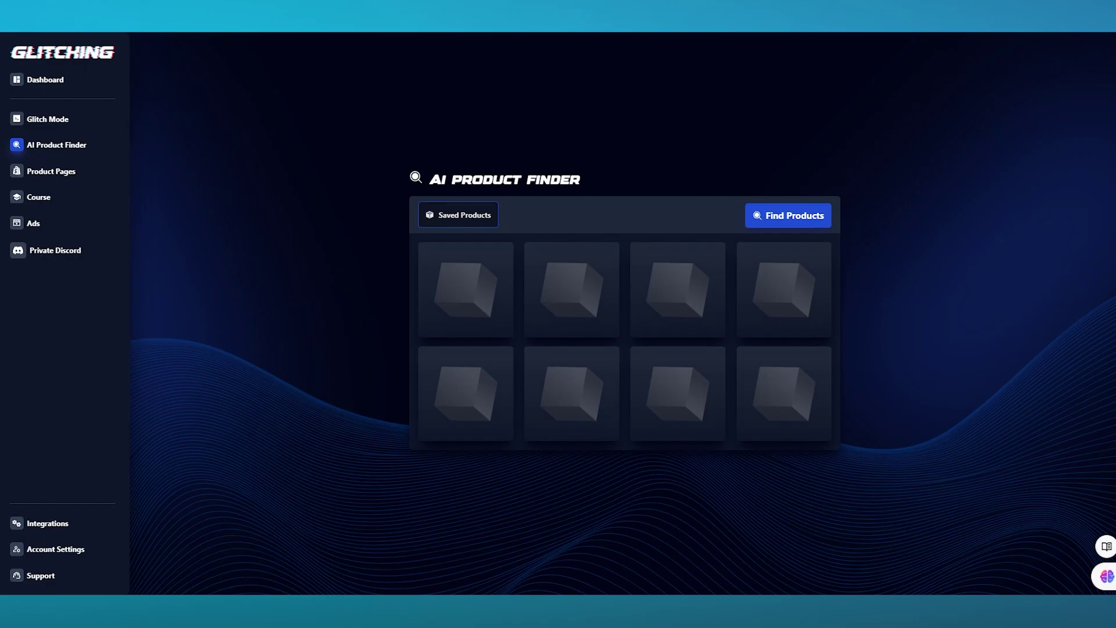
Find products and open the Phone Case Ring Selfie Fill Light analysis showing $29.54 profit.
left_click(800, 225)
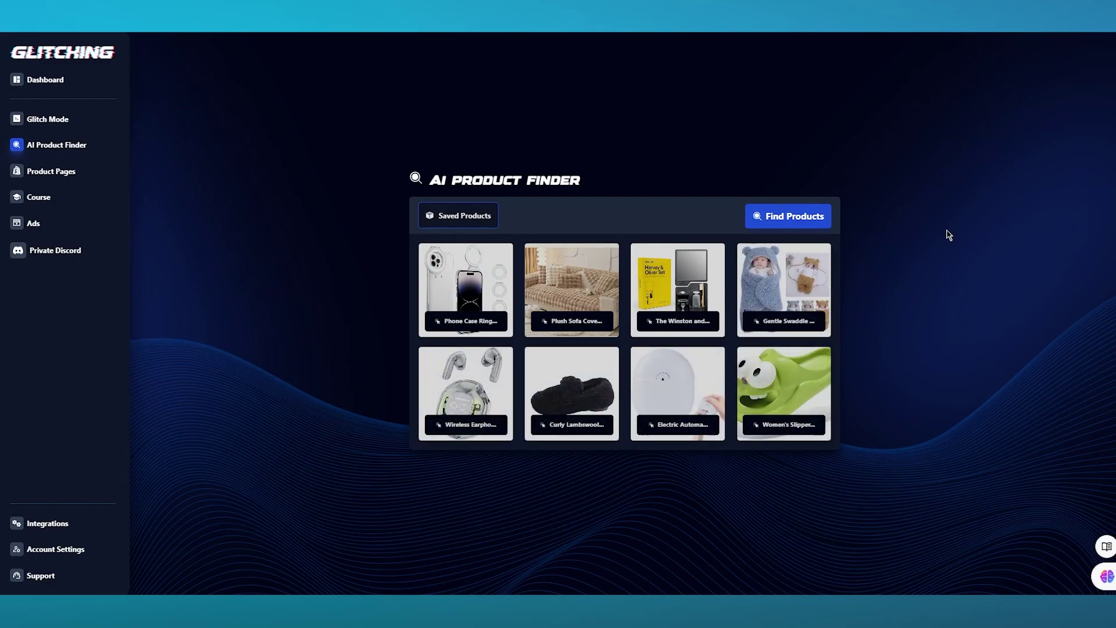
left_click(474, 303)
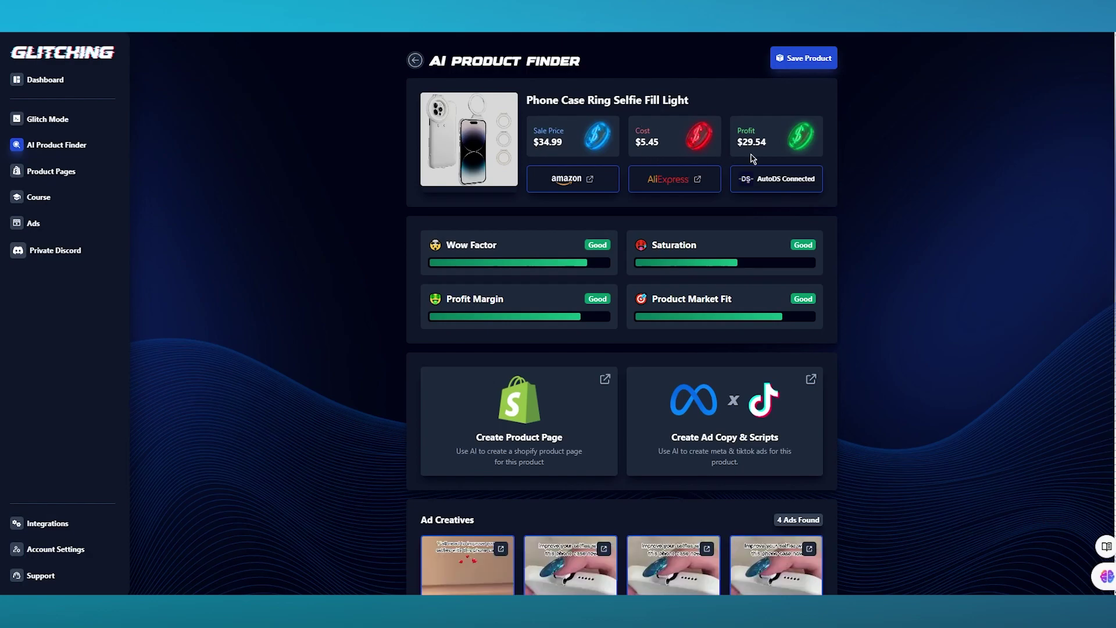
left_click_drag(737, 141, 770, 144)
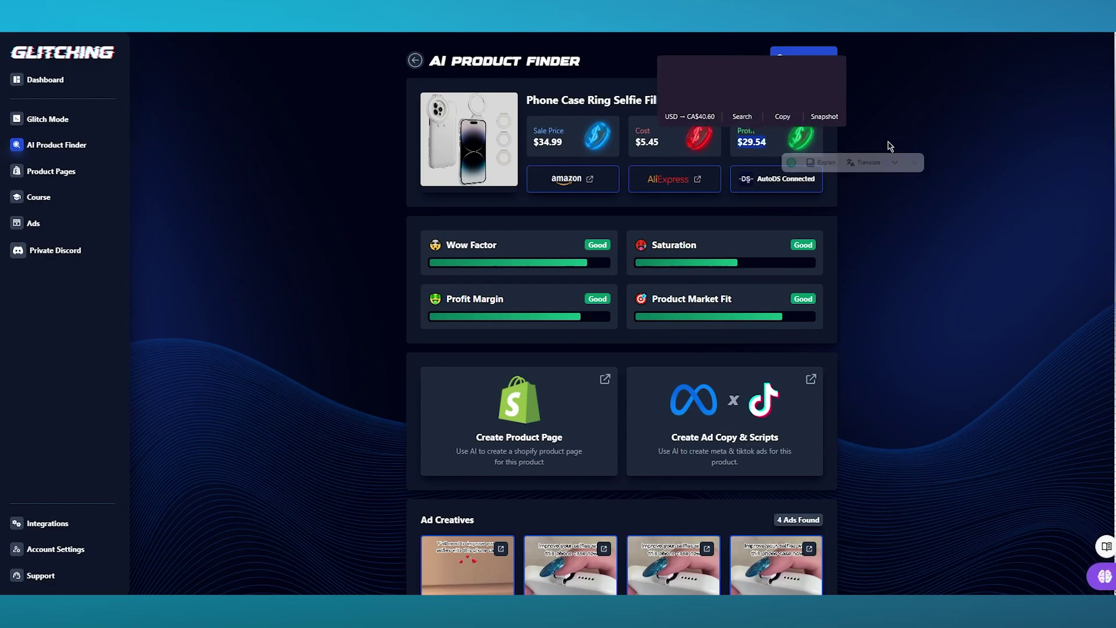
left_click(971, 134)
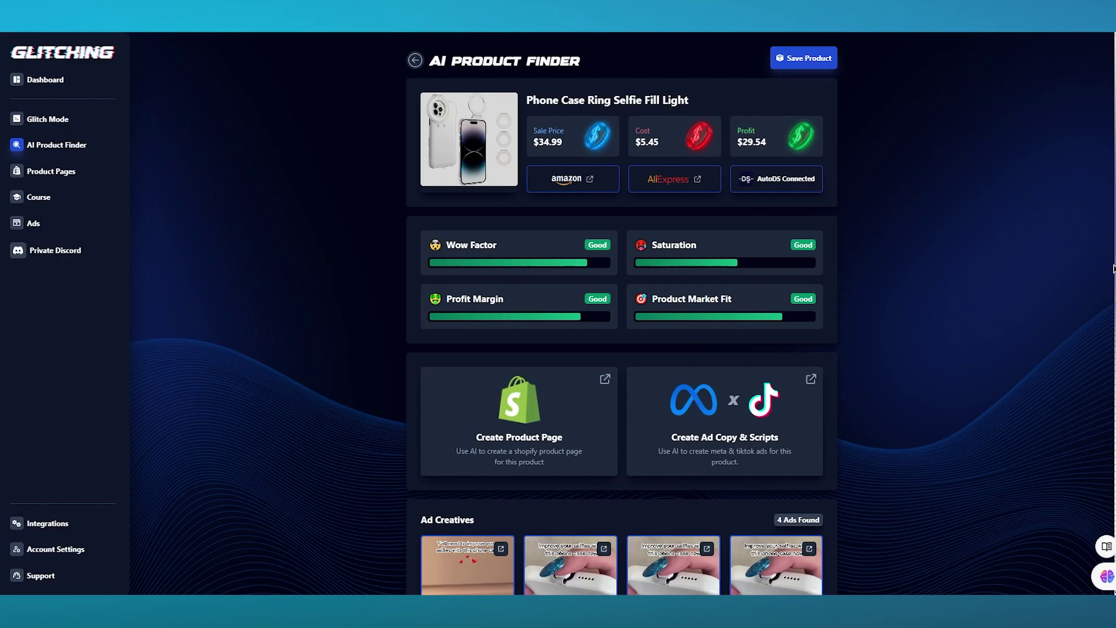
scroll(899, 454, "down", 1)
scroll(692, 423, "down", 4)
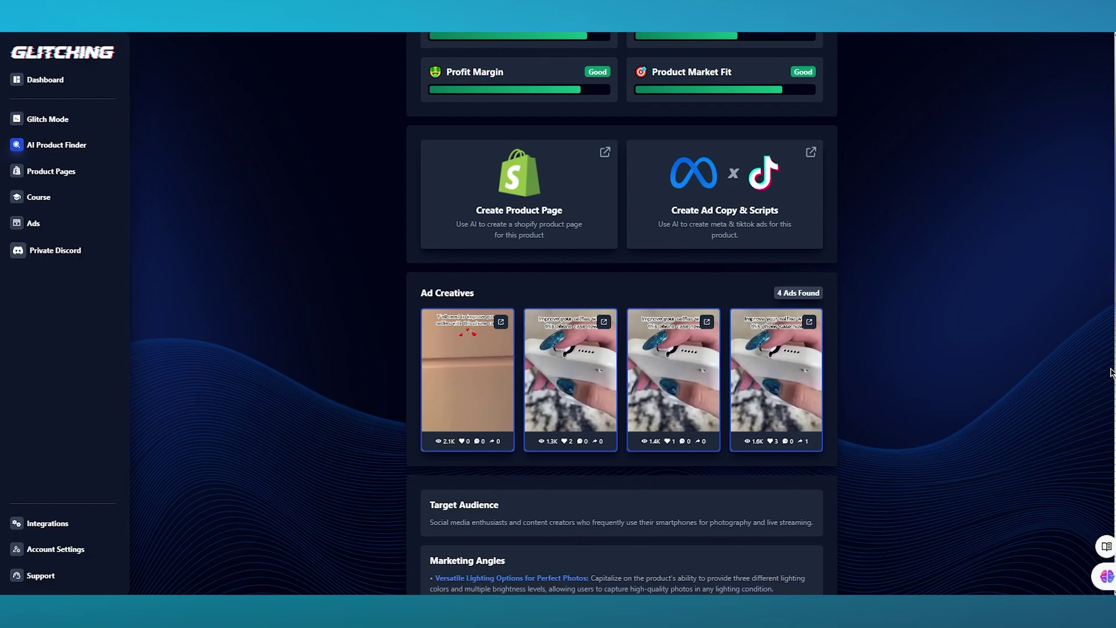
scroll(801, 423, "down", 2)
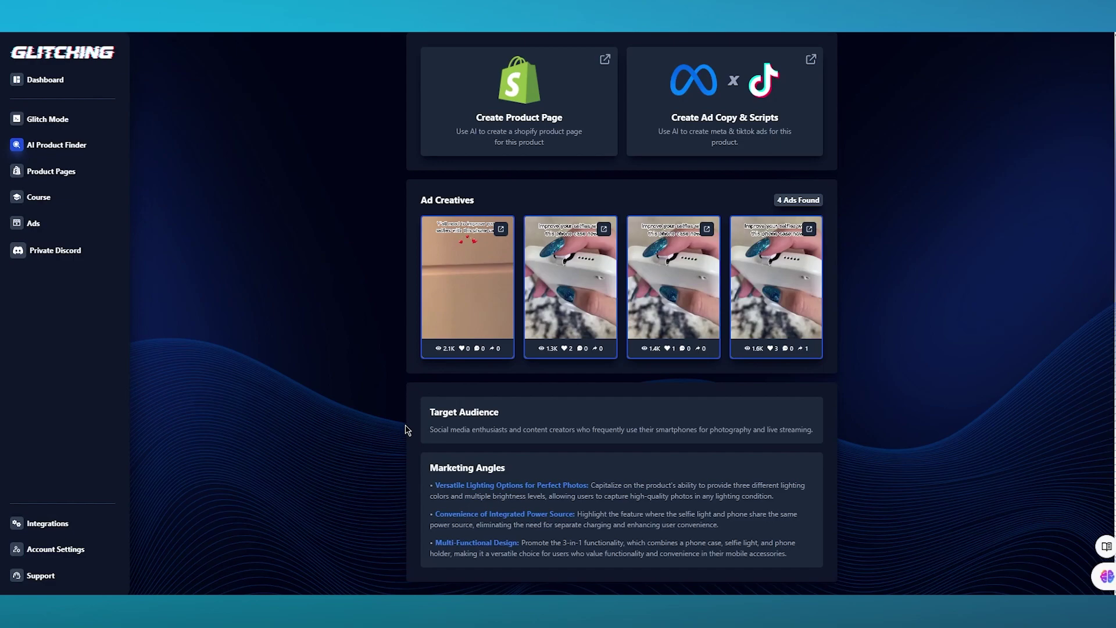
scroll(909, 227, "up", 5)
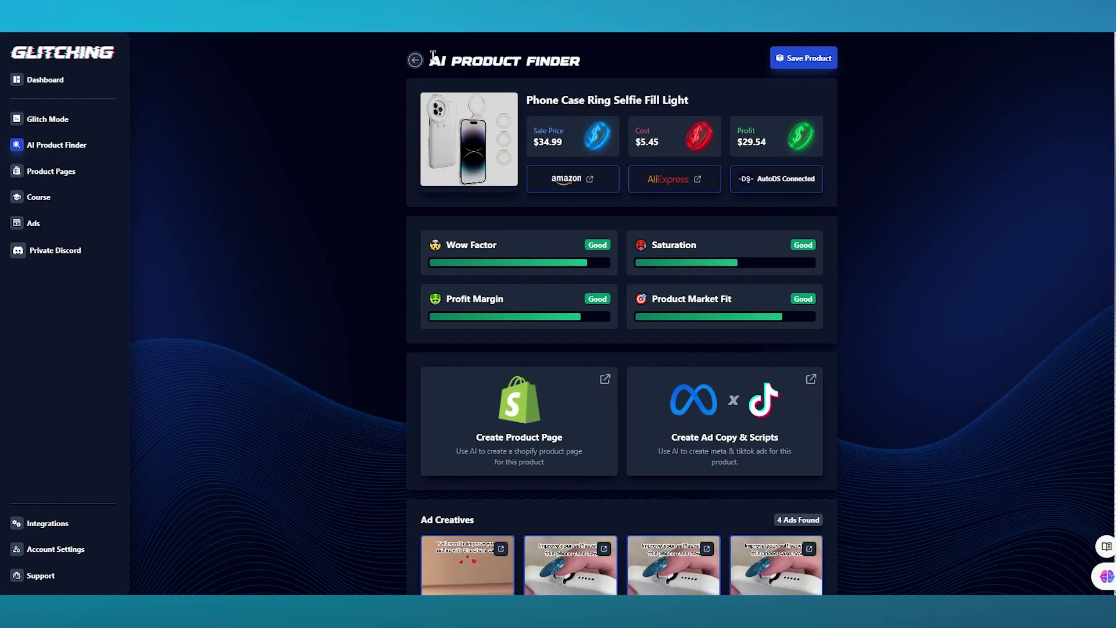
Back in the product list, open the Gentle Swaddle Blankets analysis showing $28.97 profit.
left_click(416, 61)
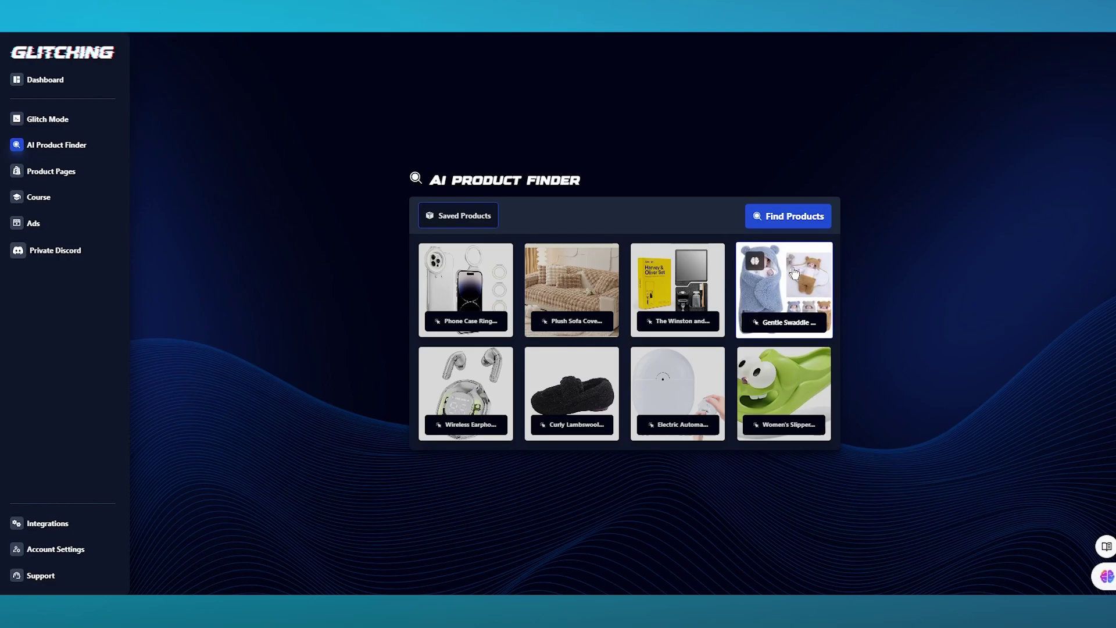
left_click(767, 302)
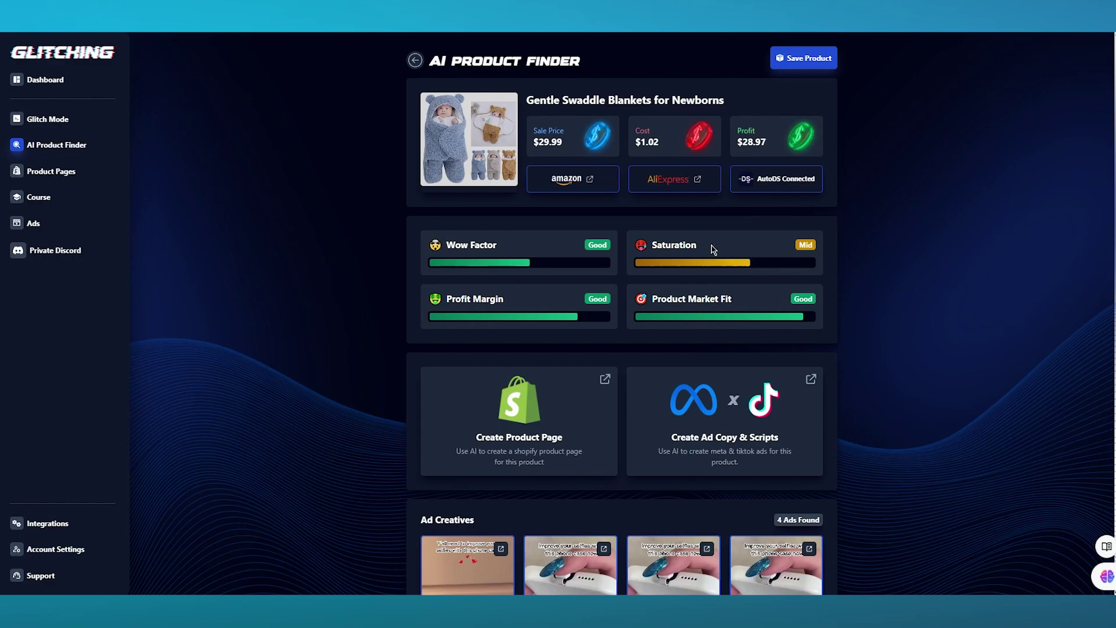
Highlight the Saturation label, then save the Gentle Swaddle Blankets for Newborns product.
left_click_drag(713, 249, 627, 251)
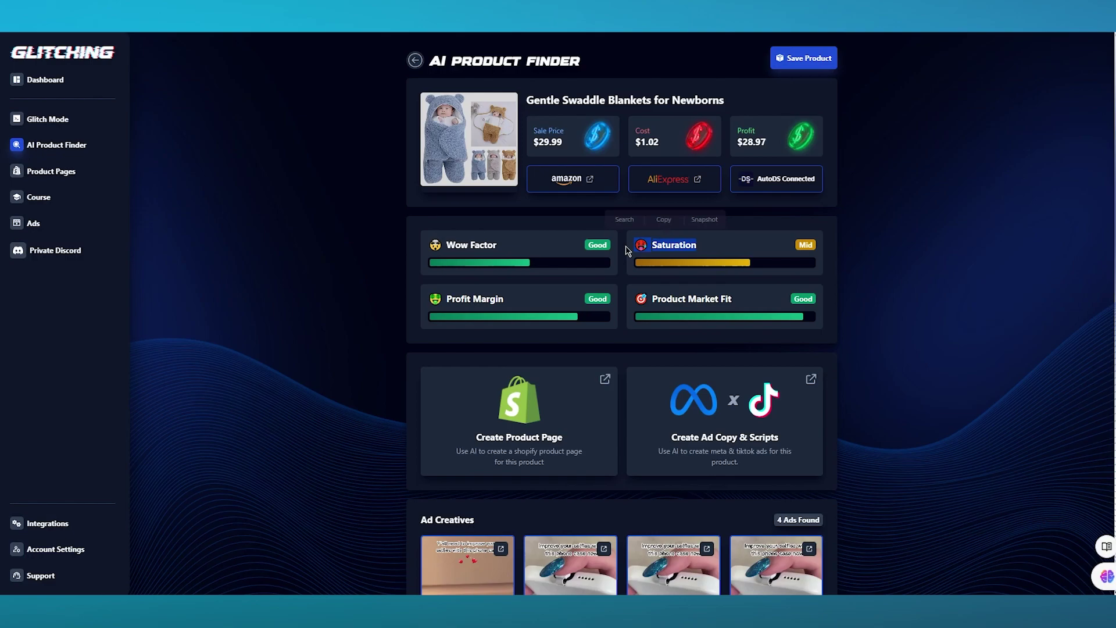
left_click(1000, 221)
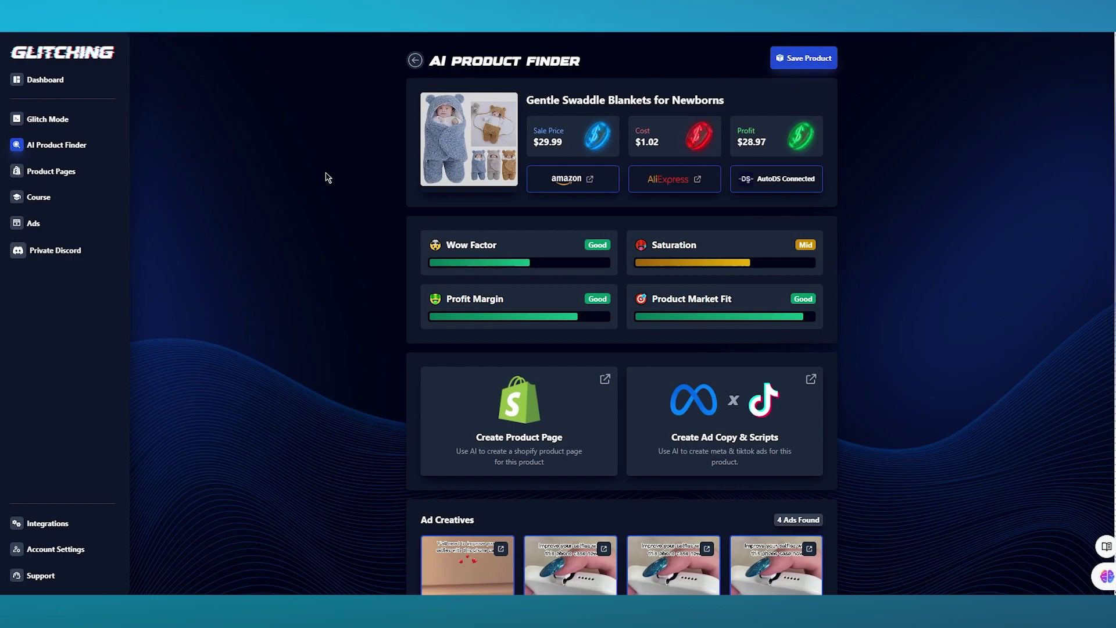
left_click(806, 57)
Generate the Gentle Swaddle product page mockup under Product Pages and scroll through it.
left_click(43, 178)
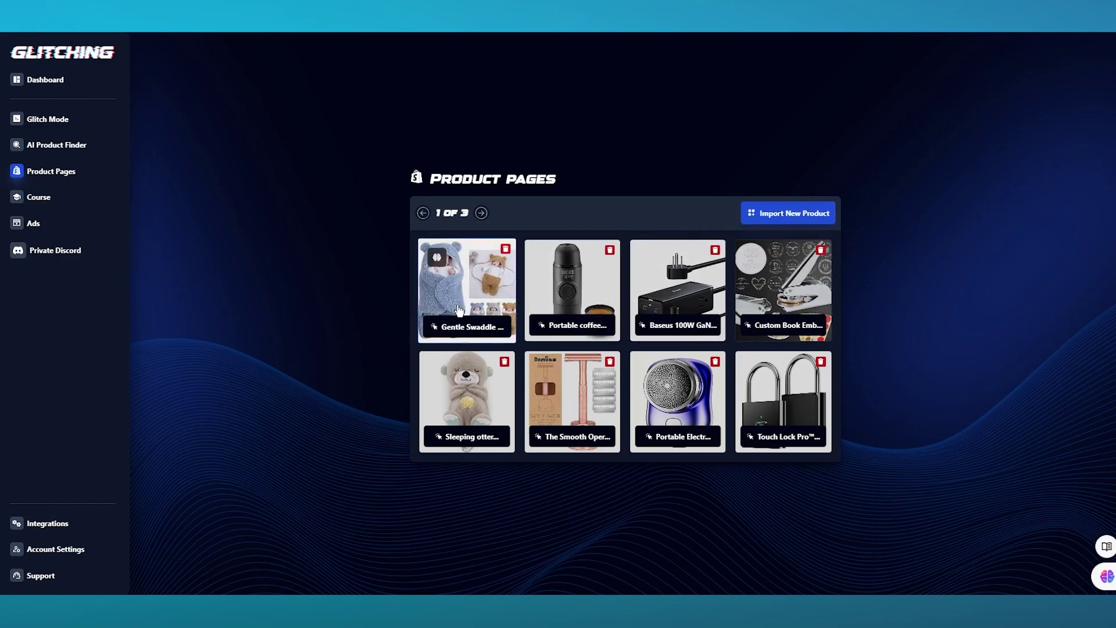
left_click(753, 219)
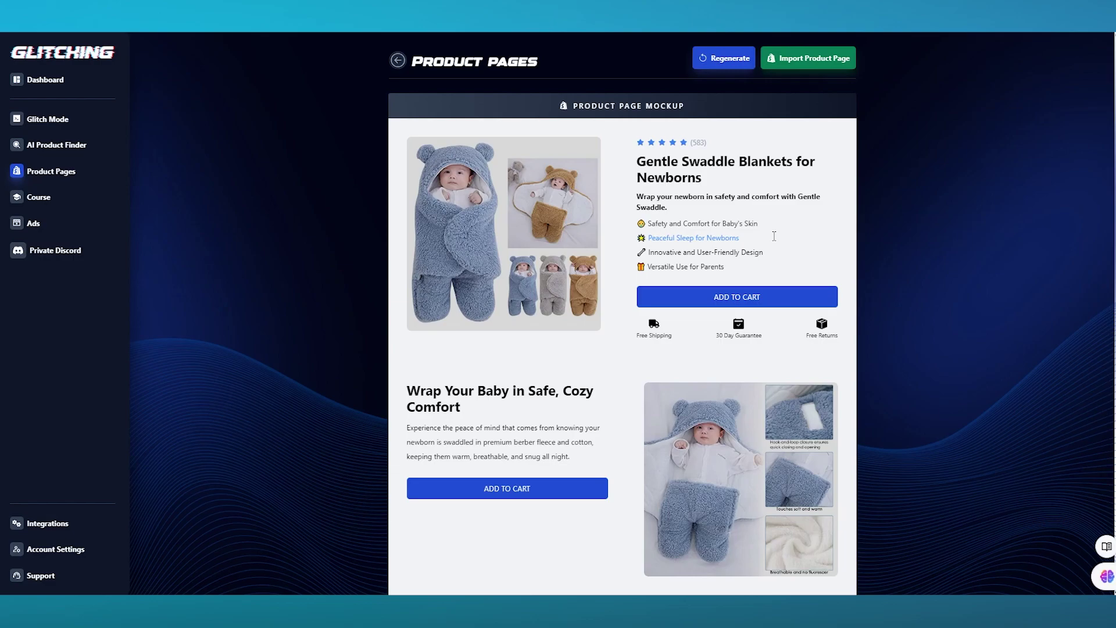
scroll(894, 248, "down", 5)
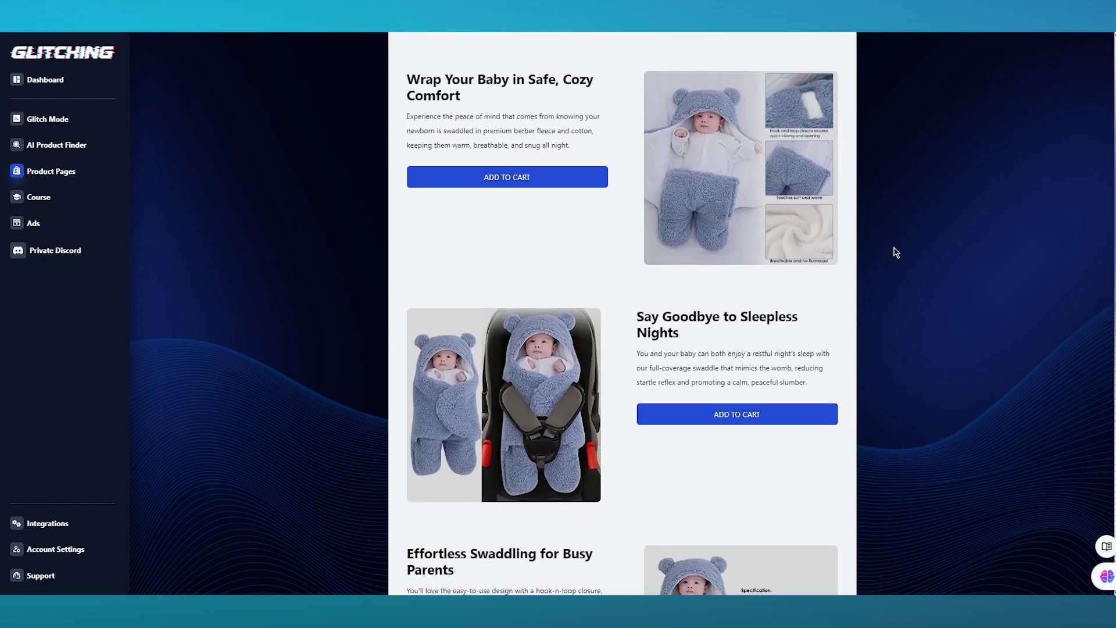
scroll(894, 249, "up", 2)
scroll(294, 231, "down", 6)
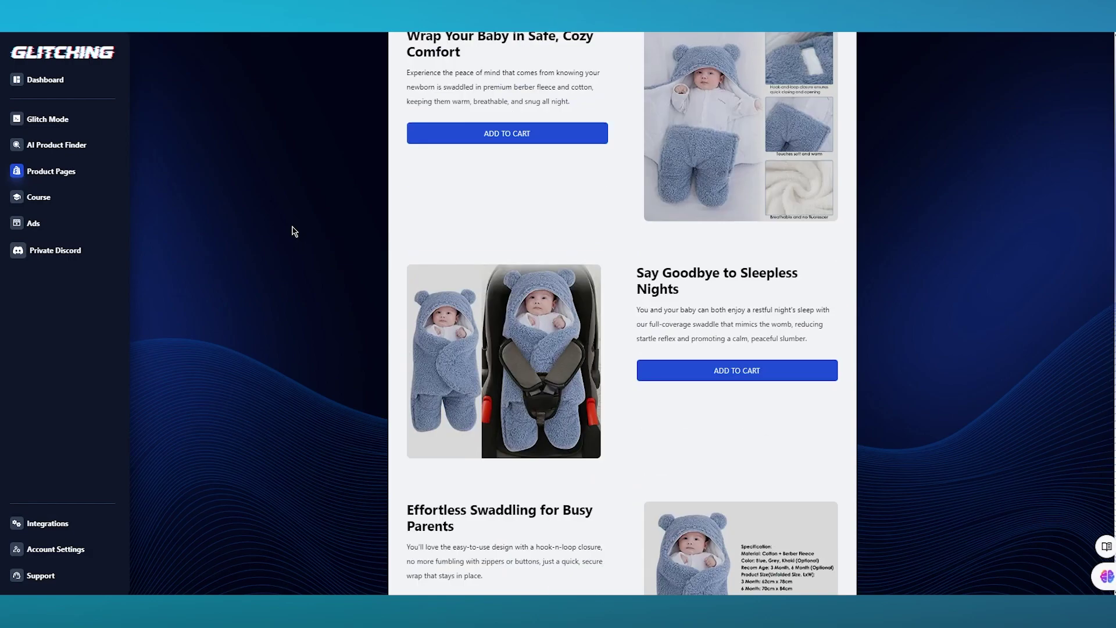
scroll(294, 231, "down", 6)
scroll(294, 231, "up", 18)
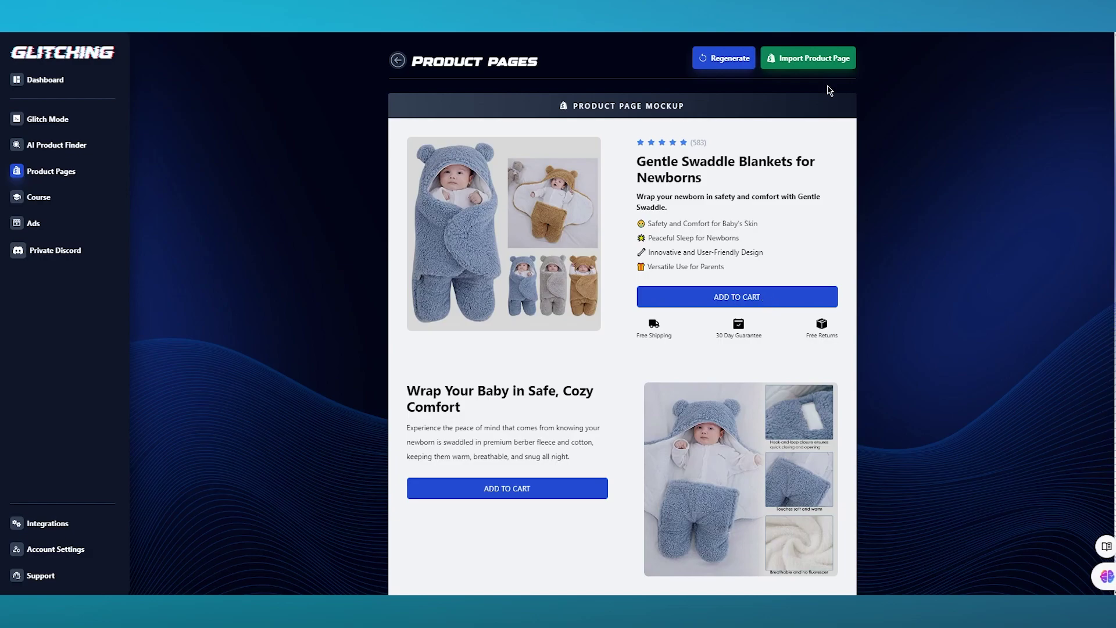
Open Import to Shopify for the swaddle page and view the theme list without choosing one.
left_click(808, 58)
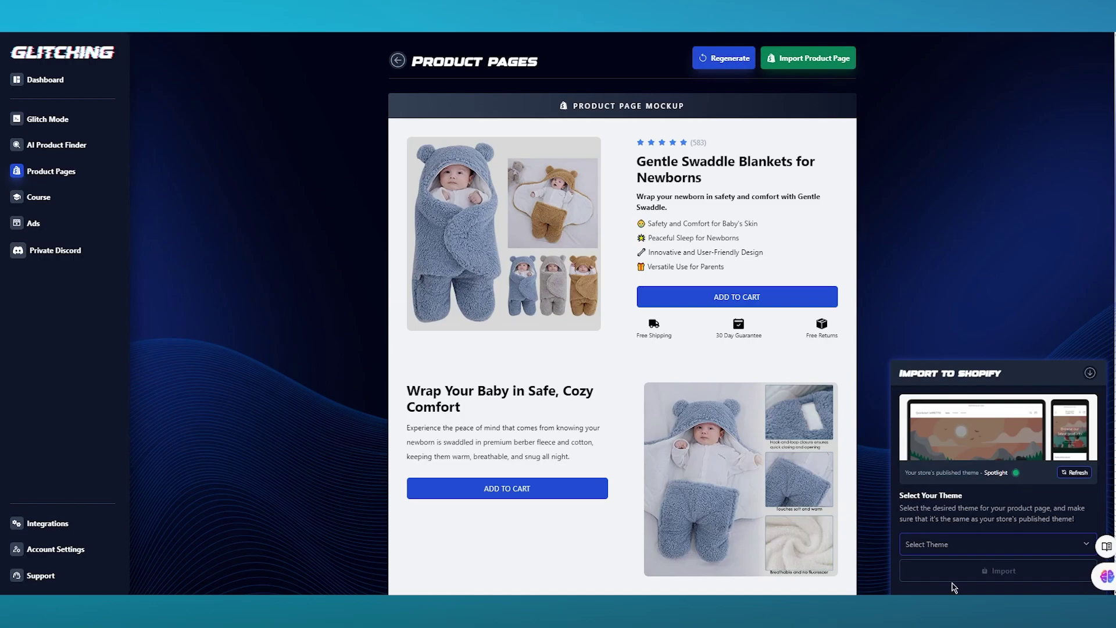
left_click(970, 550)
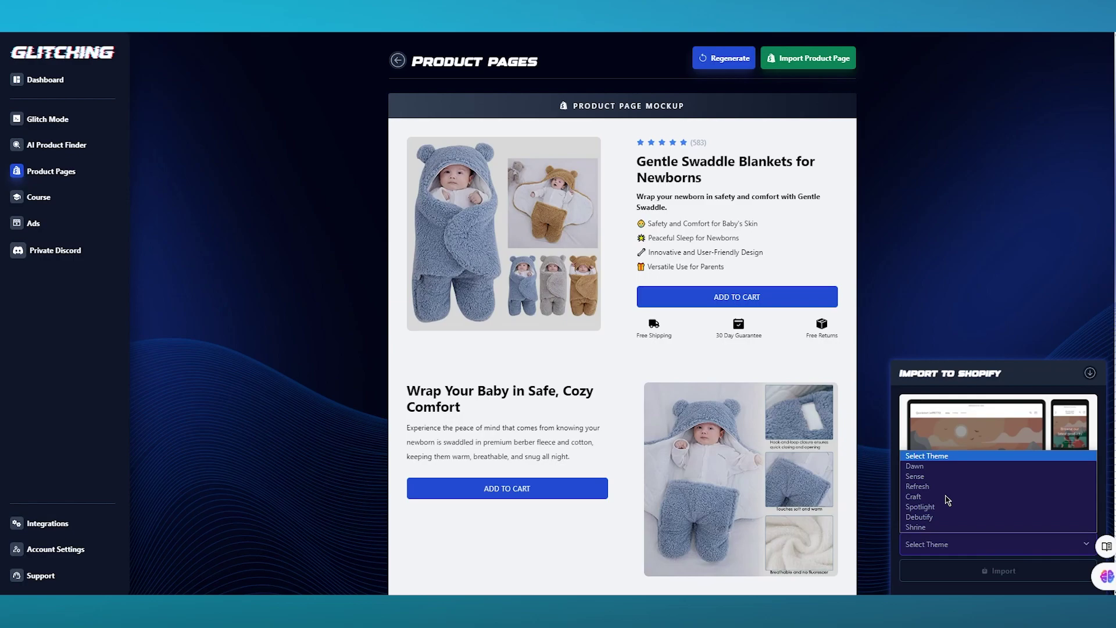
left_click(932, 209)
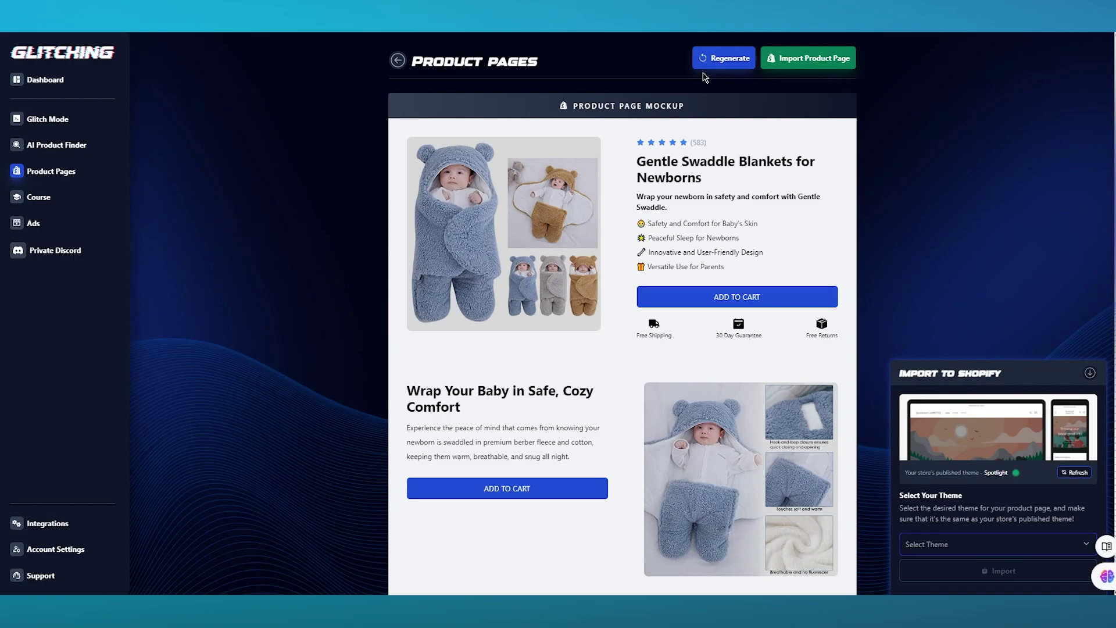
Regenerate the Gentle Swaddle product page.
left_click(720, 58)
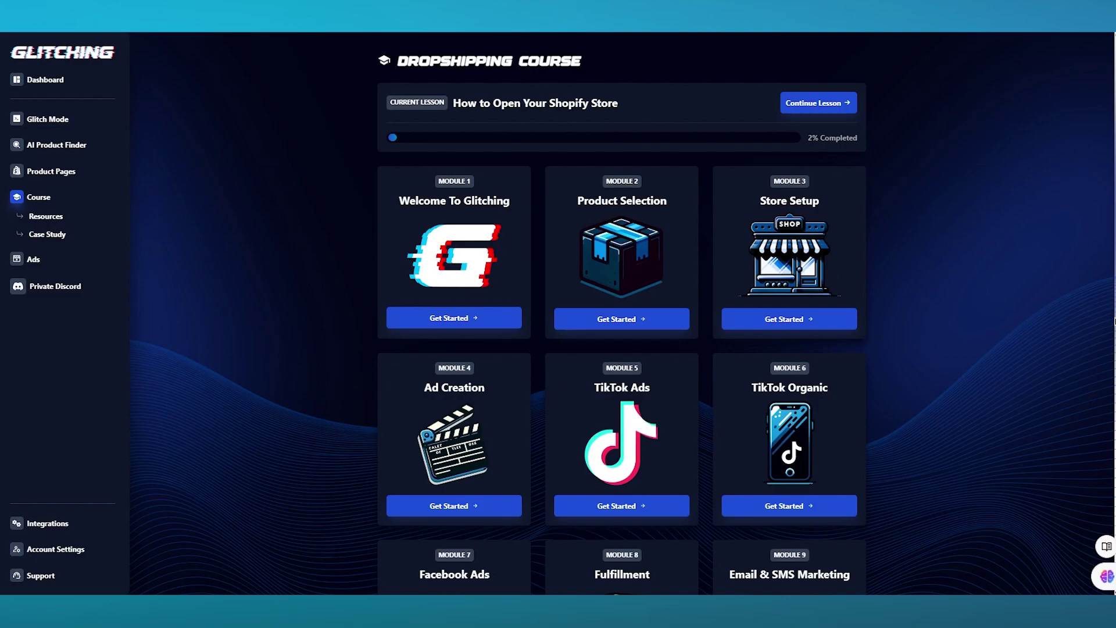
Scroll the course modules, then open the Ads page listing product ads on page 1 of 3.
scroll(932, 505, "down", 5)
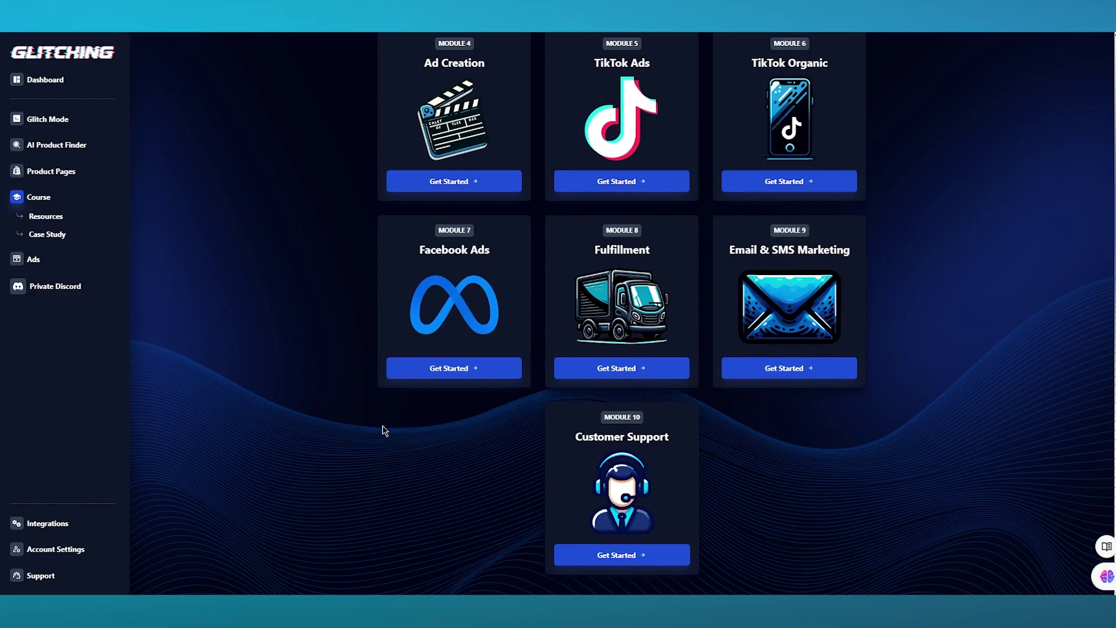
left_click(39, 260)
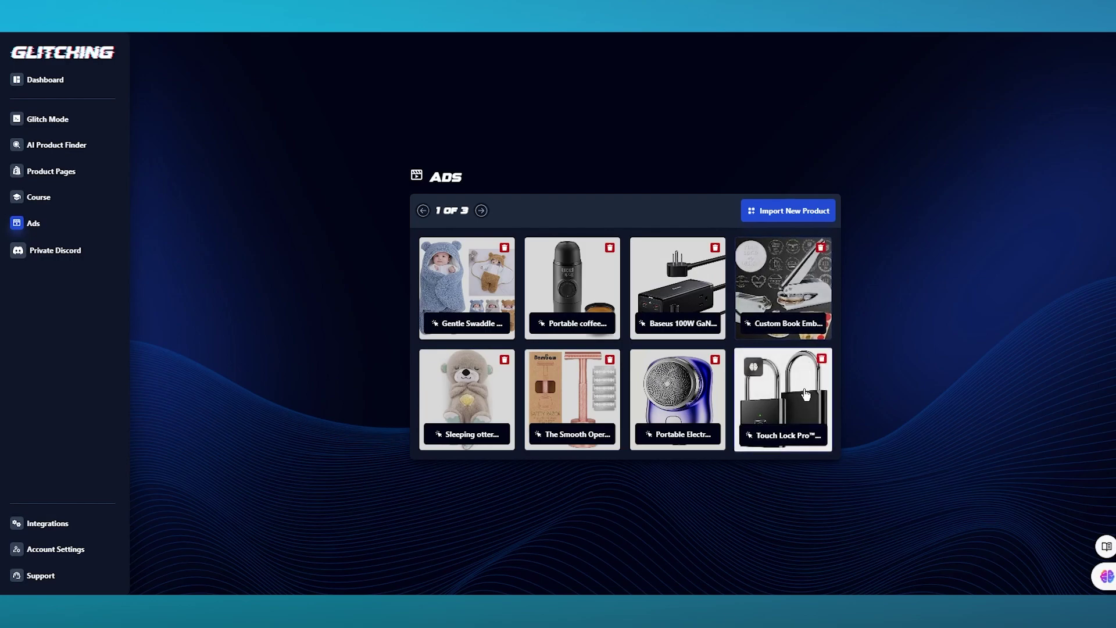
left_click(806, 394)
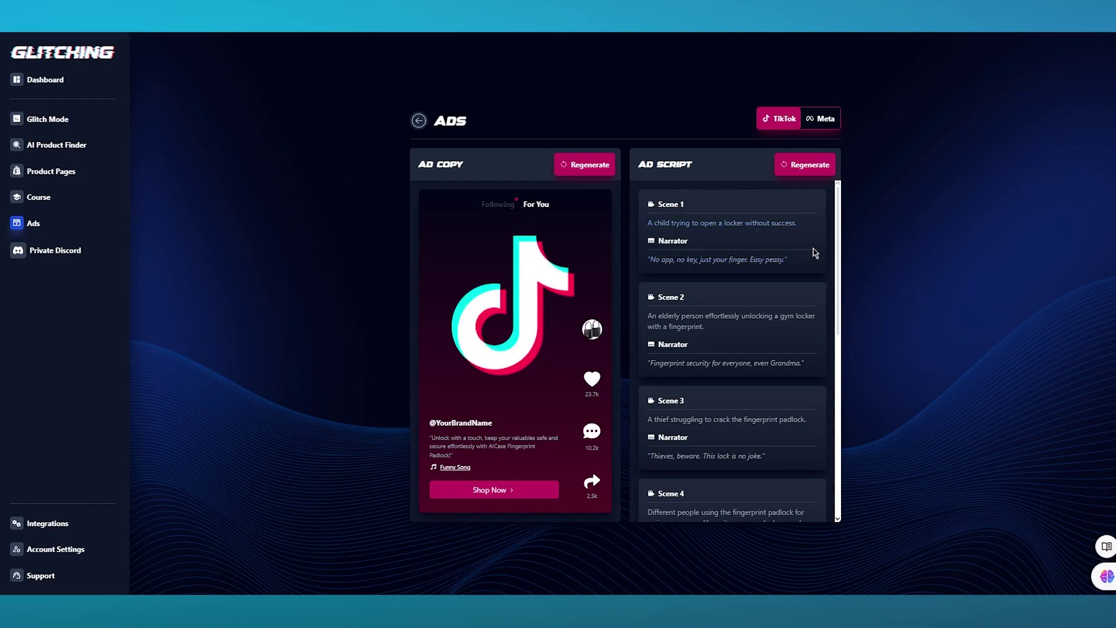
scroll(813, 250, "down", 1)
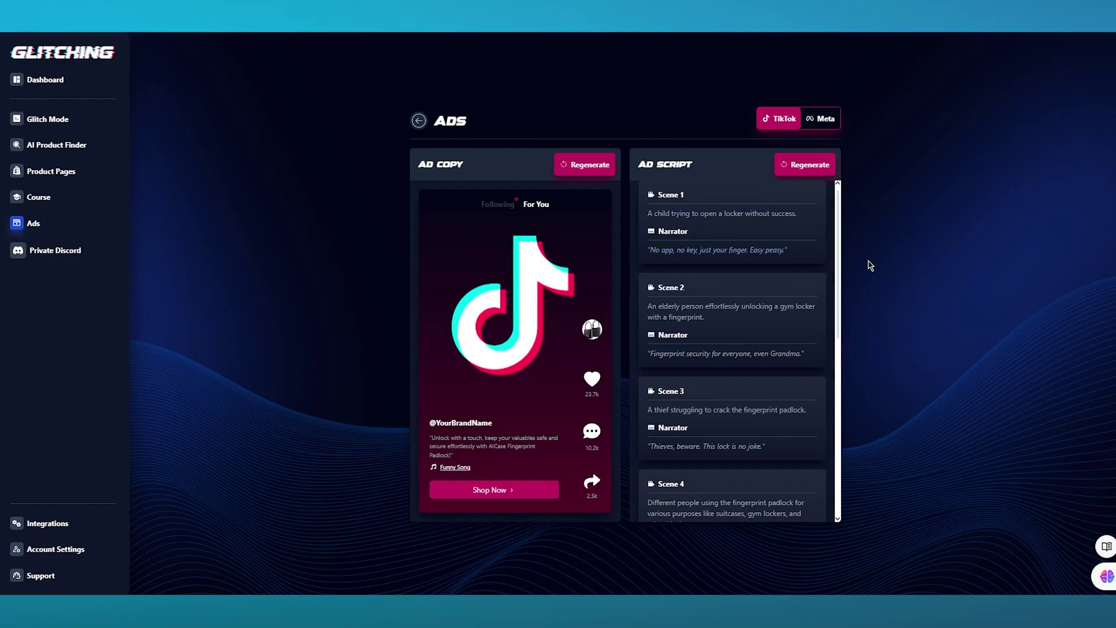
scroll(822, 274, "down", 5)
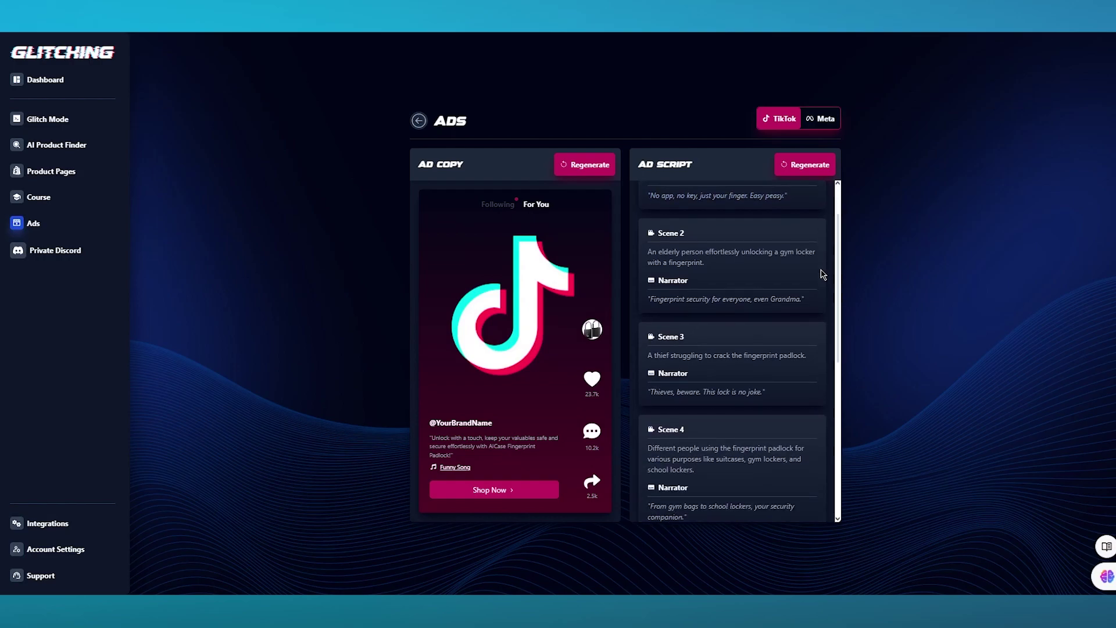
scroll(717, 266, "down", 1)
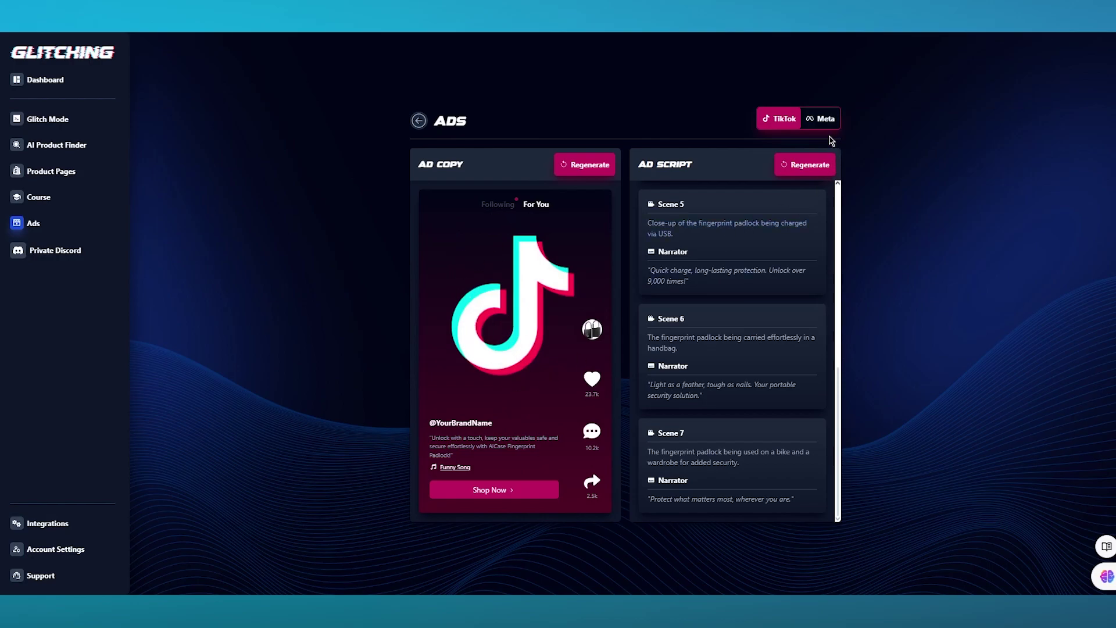
Switch the padlock ad copy and ad script to the Meta version.
left_click(825, 121)
triple_click(568, 301)
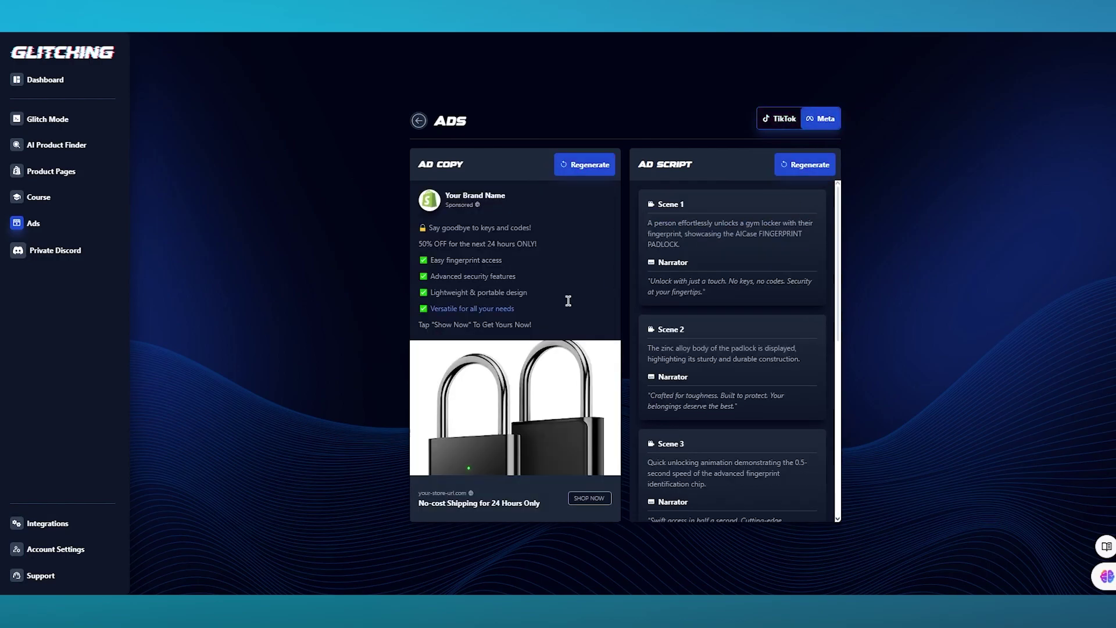
left_click(568, 301)
scroll(707, 329, "down", 5)
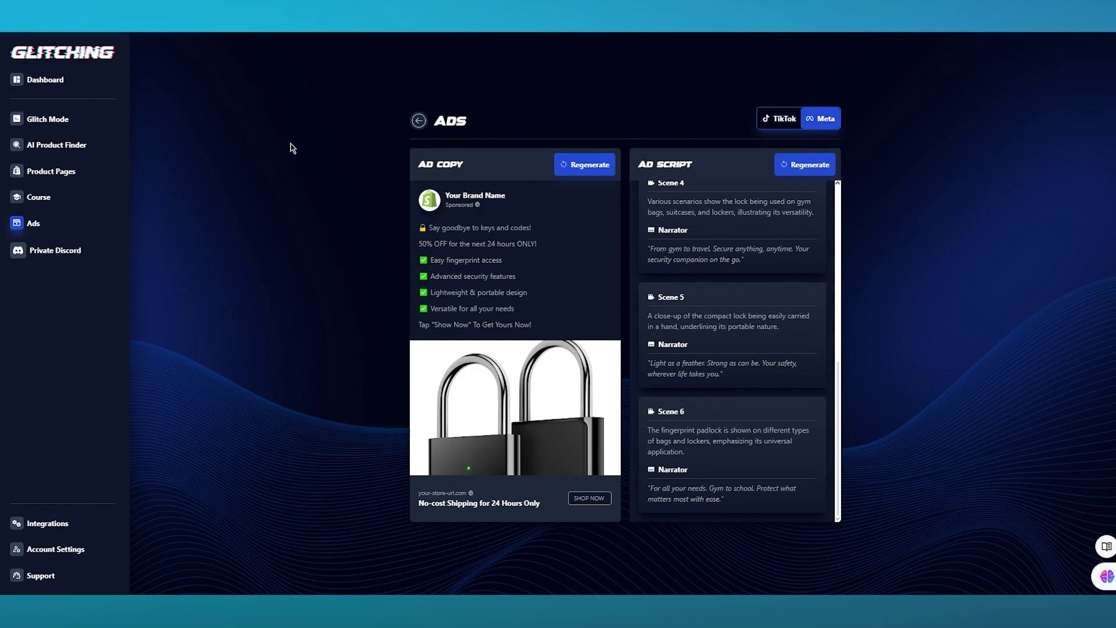
Go from Account Settings through Shopify Integration to the Shopify Store connection page.
left_click(81, 552)
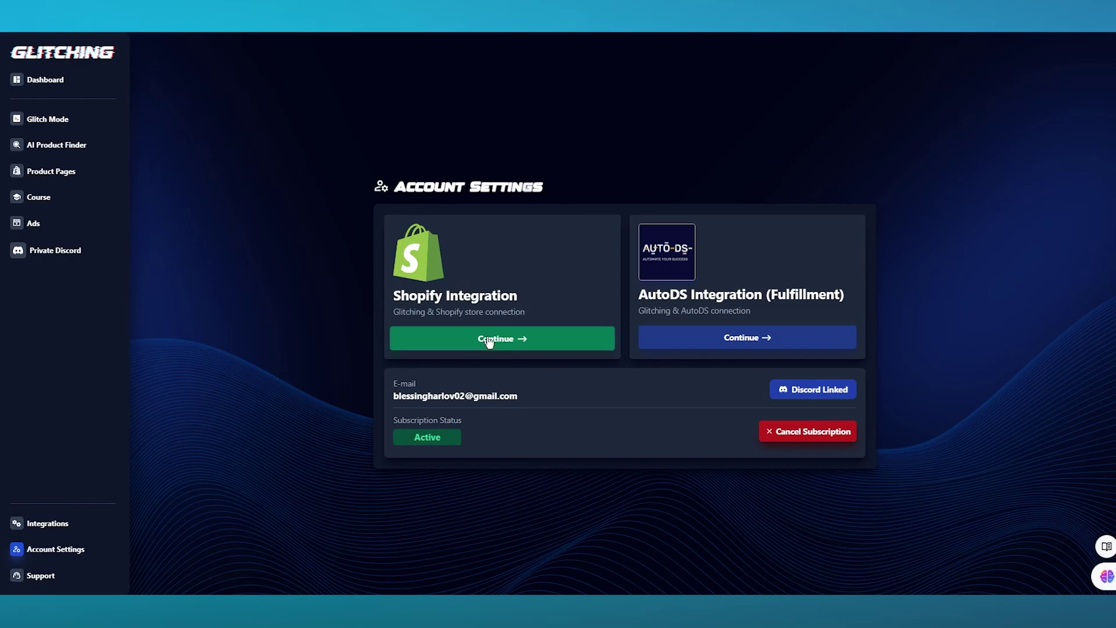
left_click(488, 341)
left_click(488, 342)
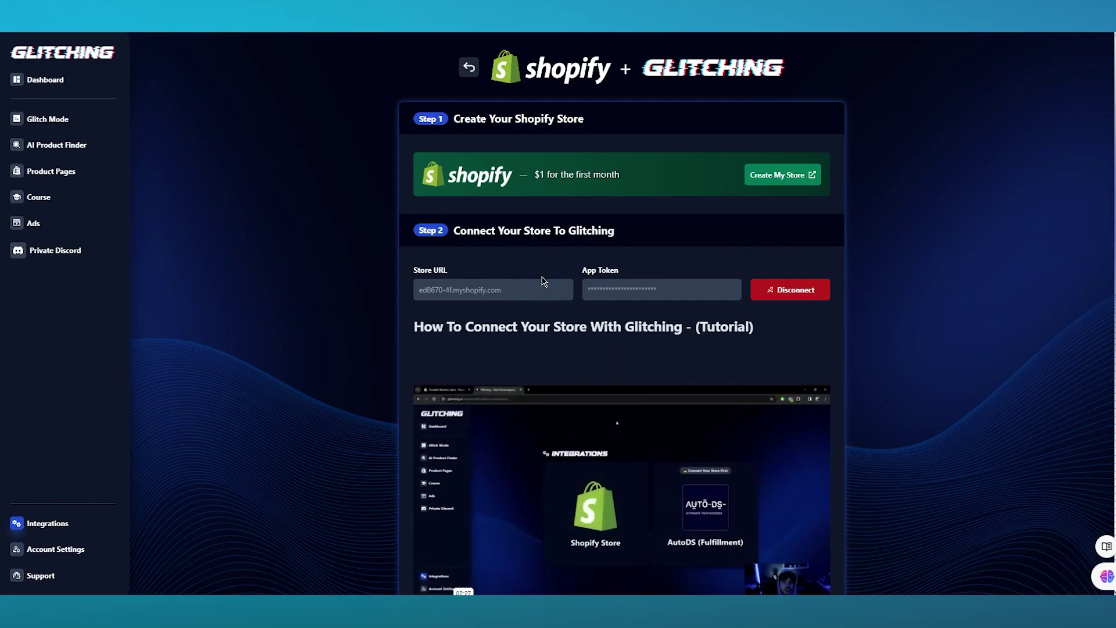
scroll(542, 282, "down", 1)
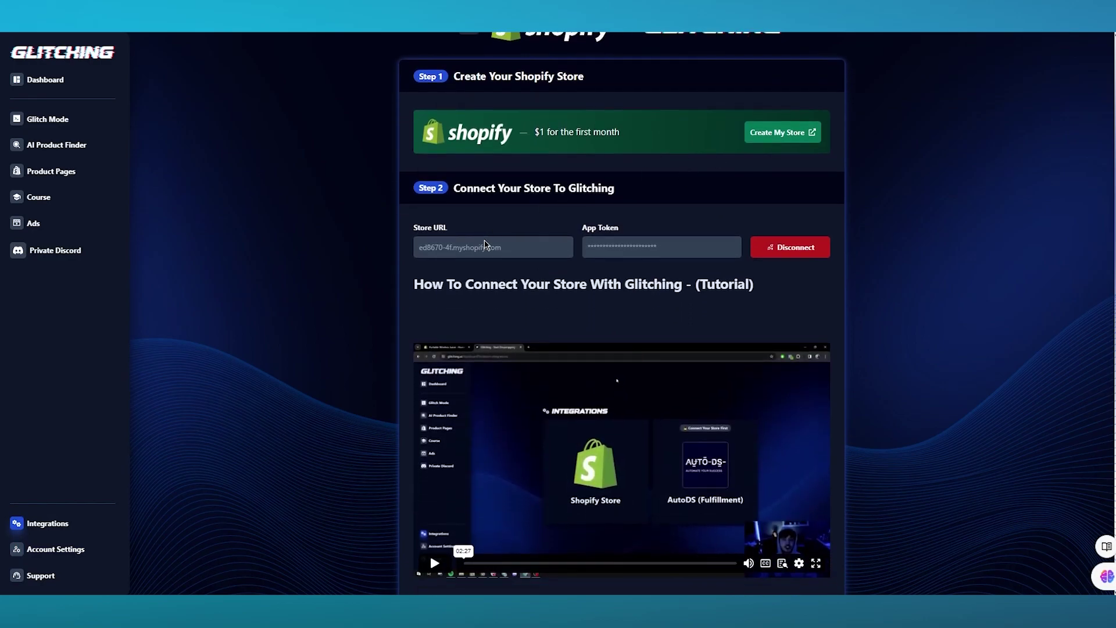
Disconnect the linked store, leaving the Store URL and App Token fields empty.
left_click(647, 246)
left_click(739, 216)
scroll(545, 249, "down", 2)
scroll(544, 249, "down", 4)
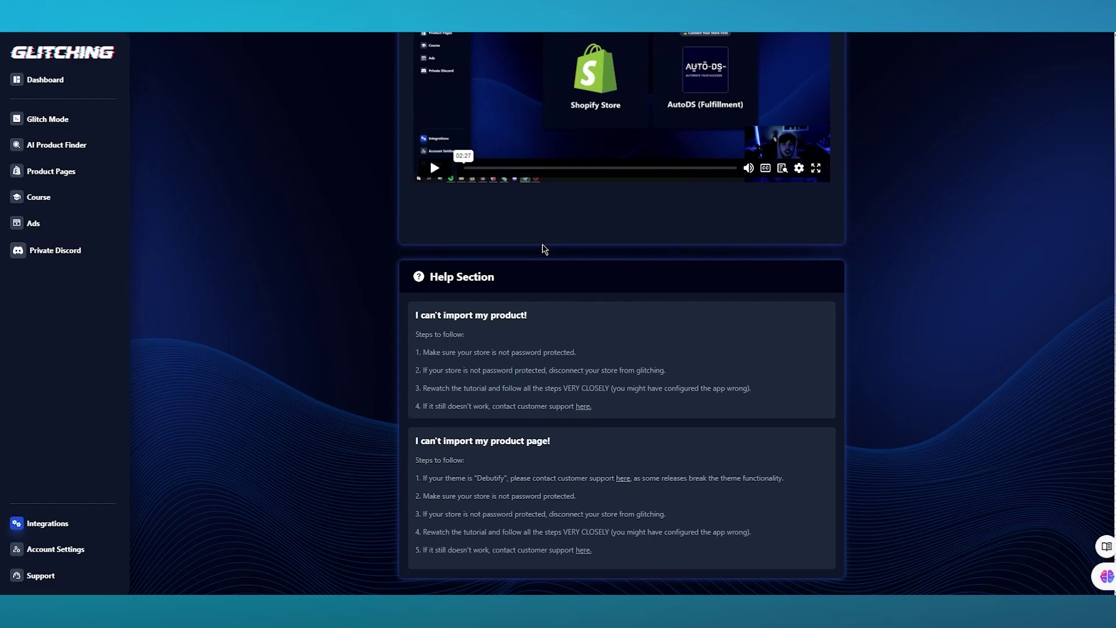
scroll(544, 248, "up", 7)
left_click(785, 287)
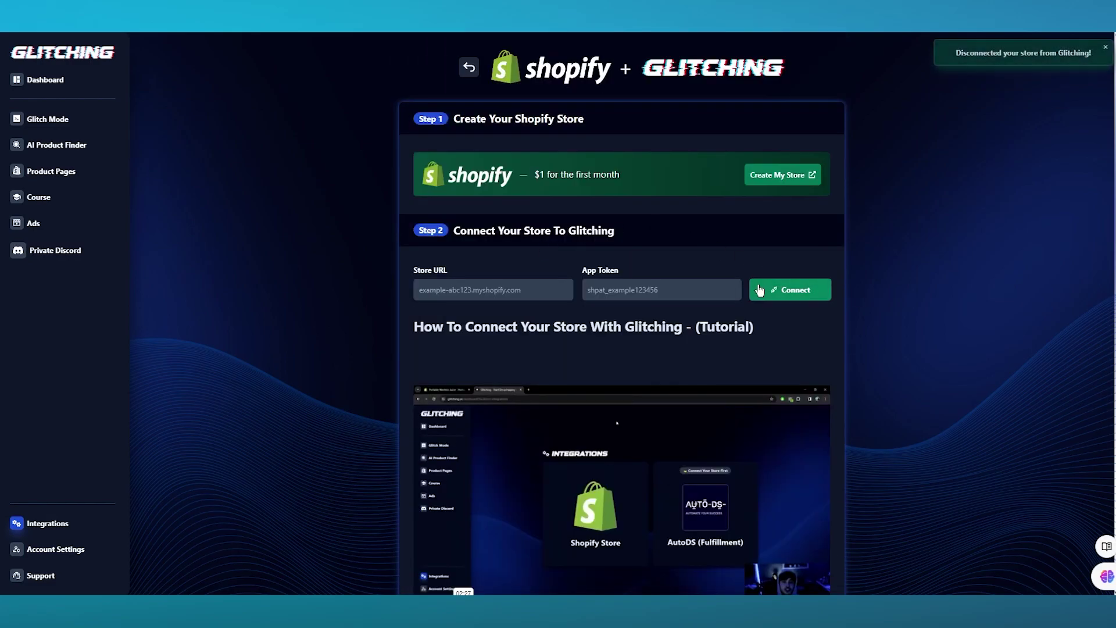
left_click(804, 295)
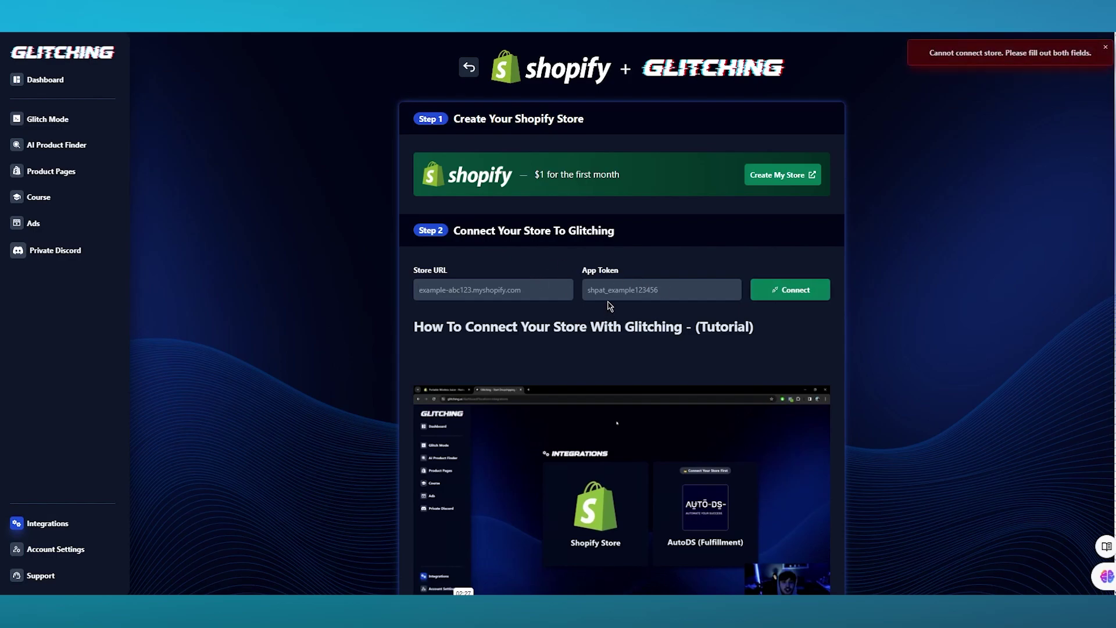
left_click(513, 299)
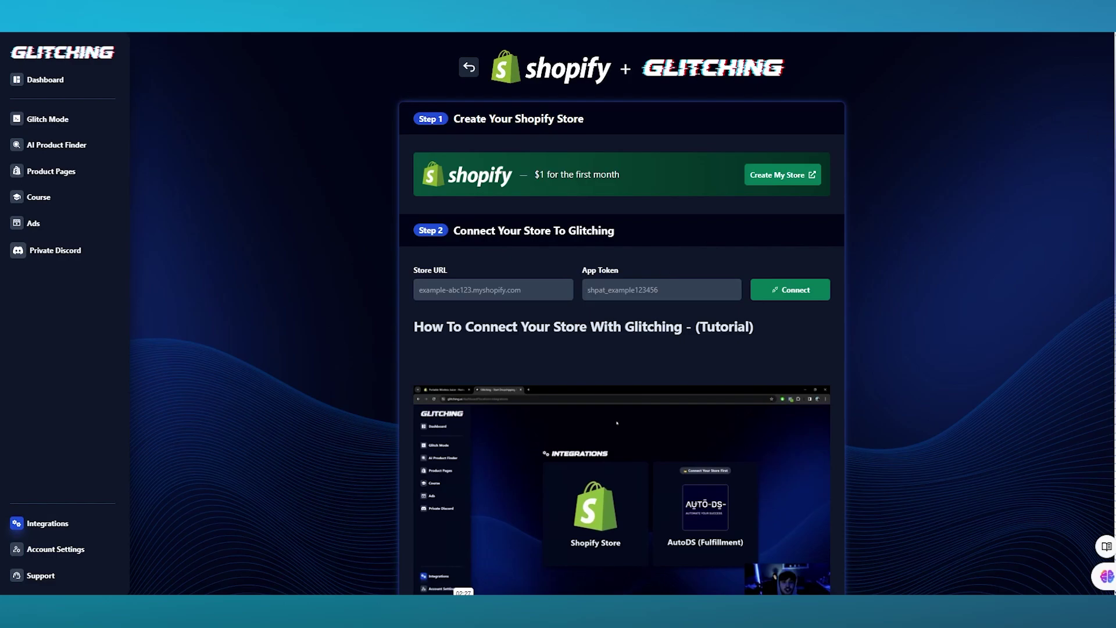
Go to shopify.com in a new browser tab and open the store admin's Settings.
key("ctrl+t")
type("shopi")
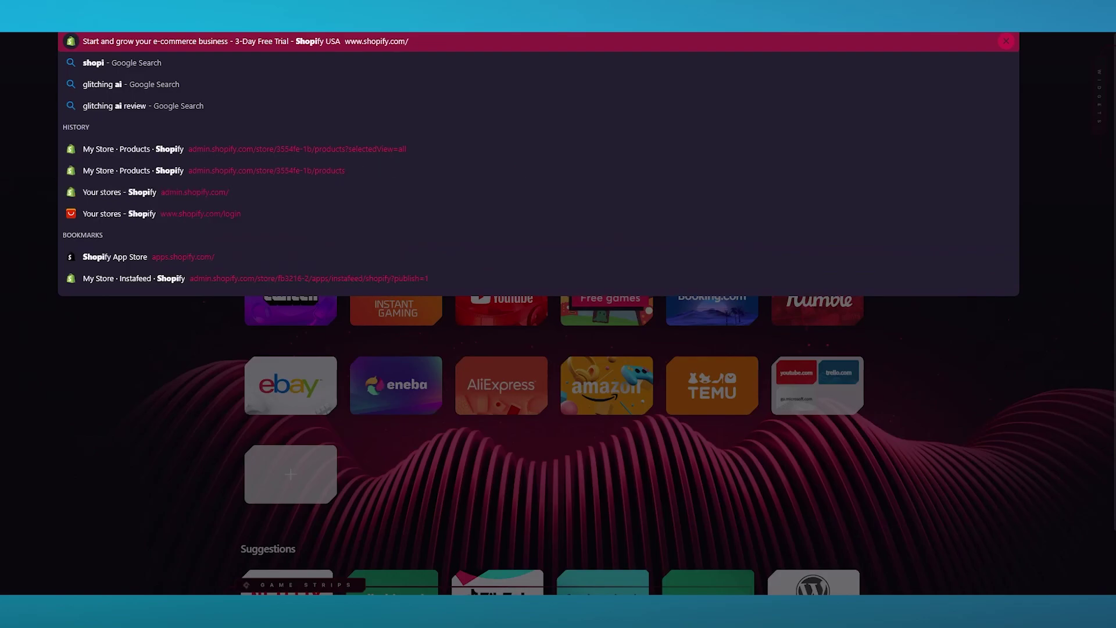
type("fy")
key("Return")
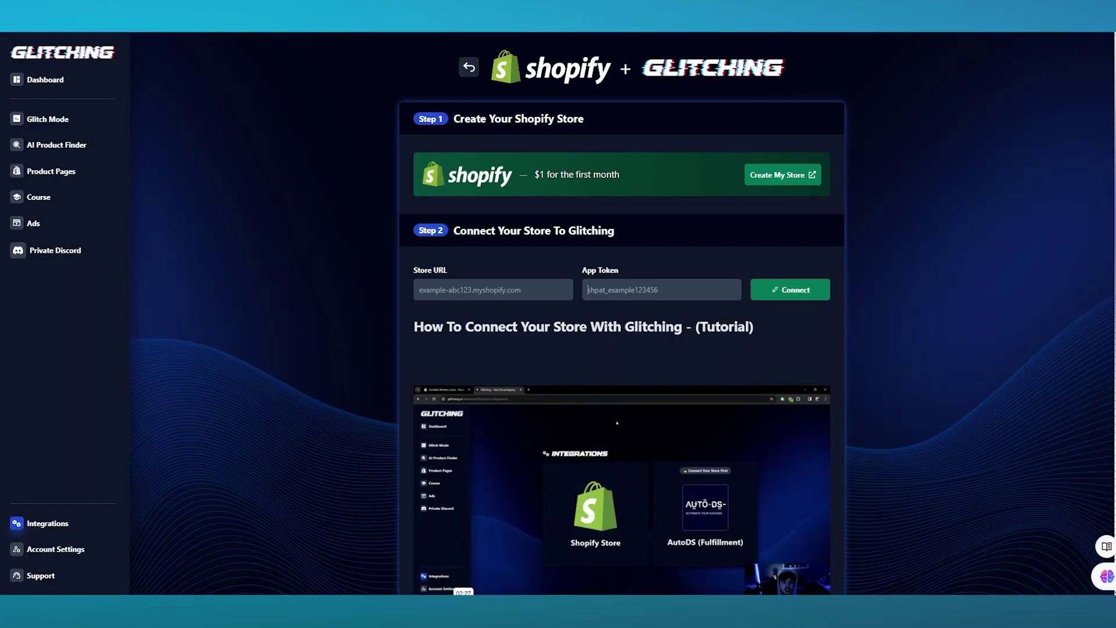
scroll(299, 306, "down", 1)
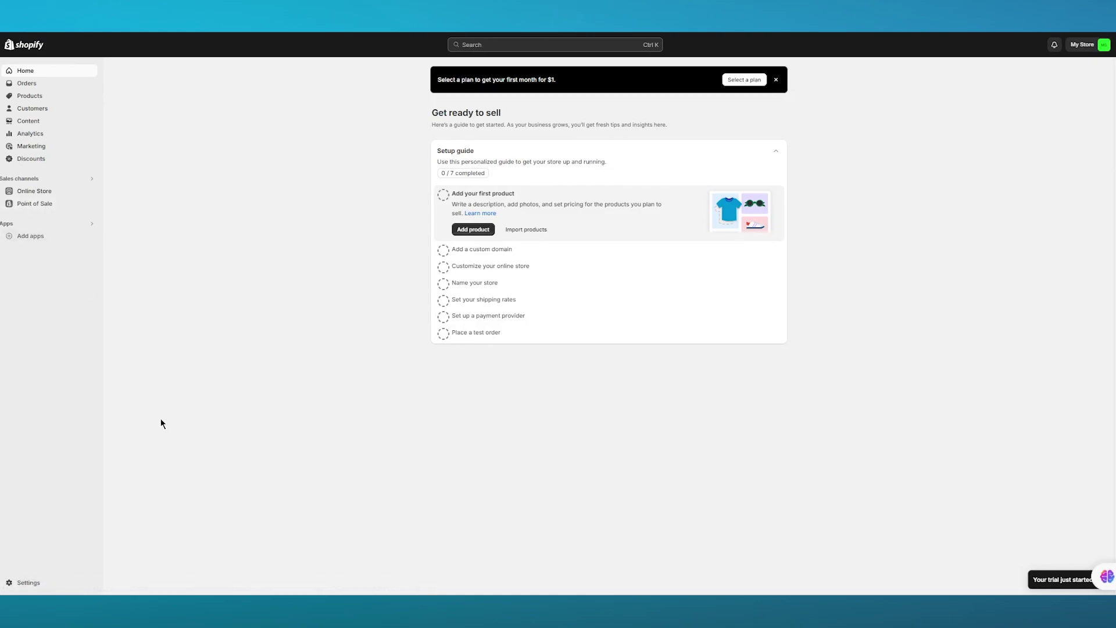
left_click(32, 582)
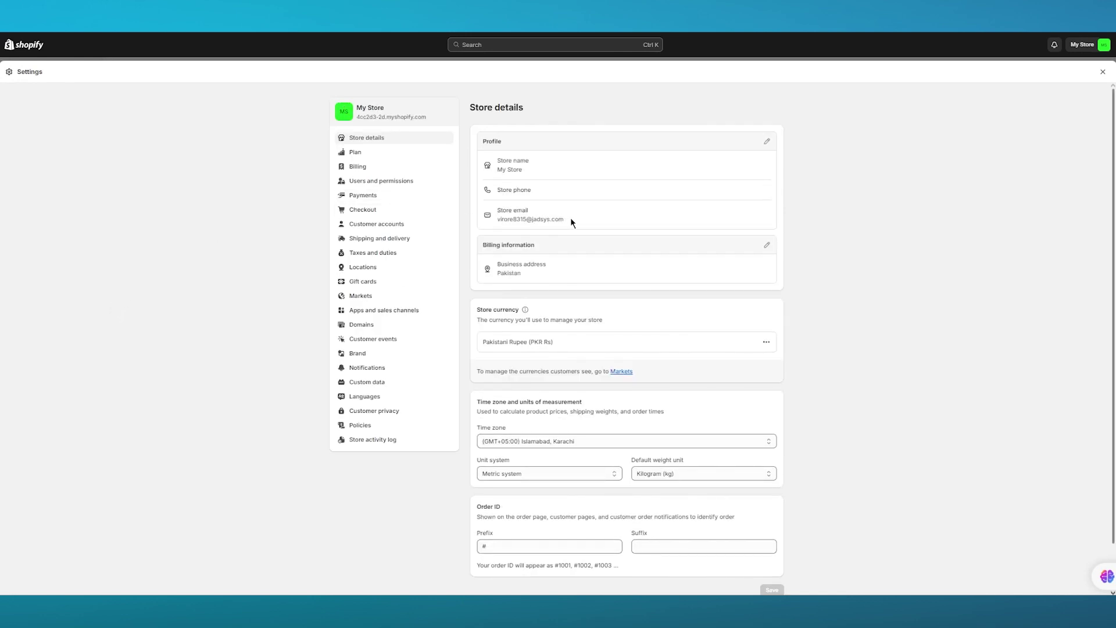
scroll(543, 210, "down", 1)
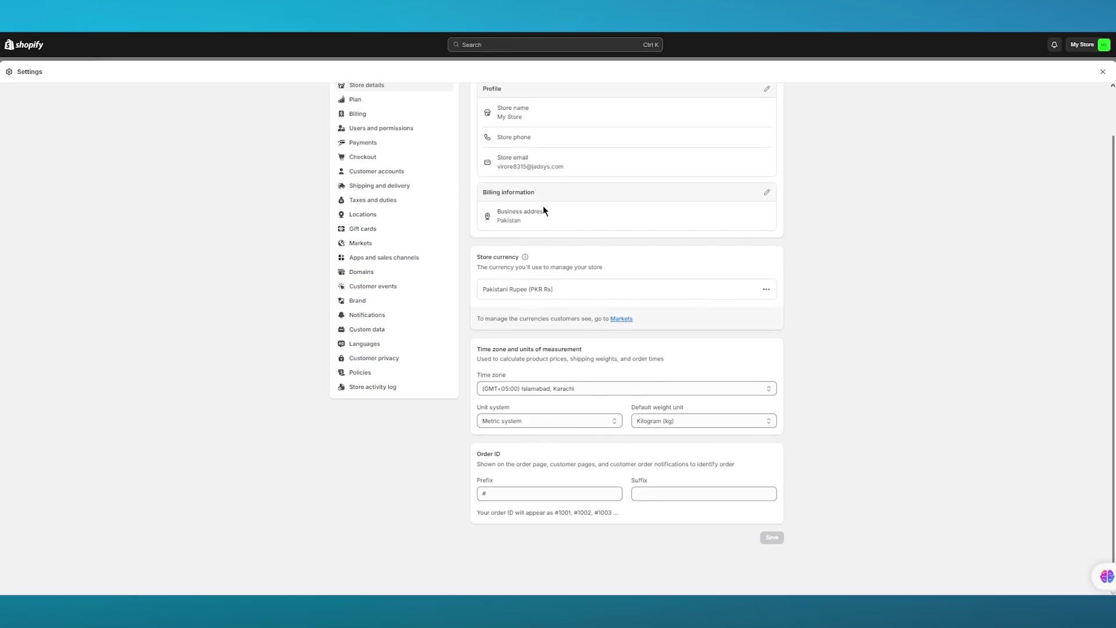
scroll(543, 210, "up", 1)
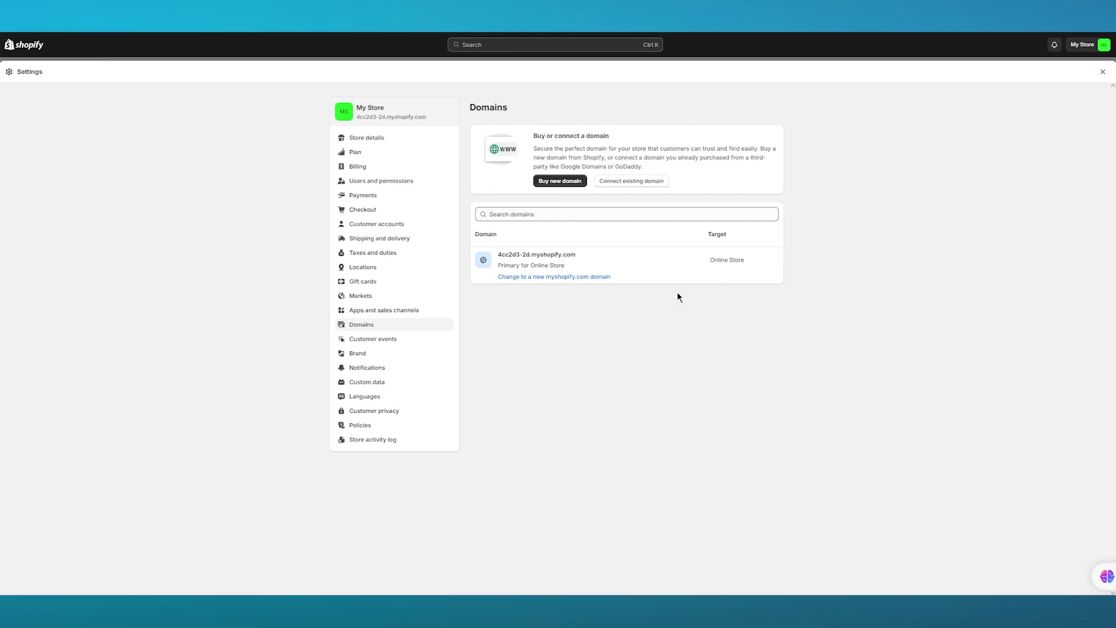
Copy the store's myshopify.com domain address from its domain details page.
left_click_drag(579, 255, 503, 253)
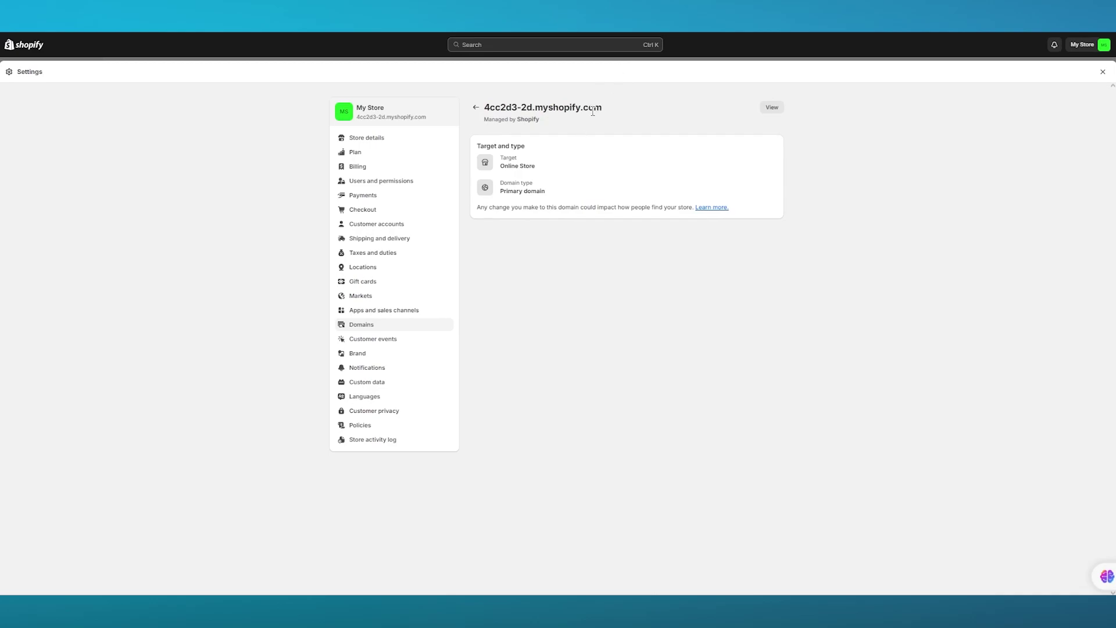
mouse_move(607, 110)
left_mouse_down()
mouse_move(486, 107)
mouse_move(607, 110)
left_mouse_up()
left_click(486, 107)
right_click(486, 108)
key("Escape")
right_click(580, 109)
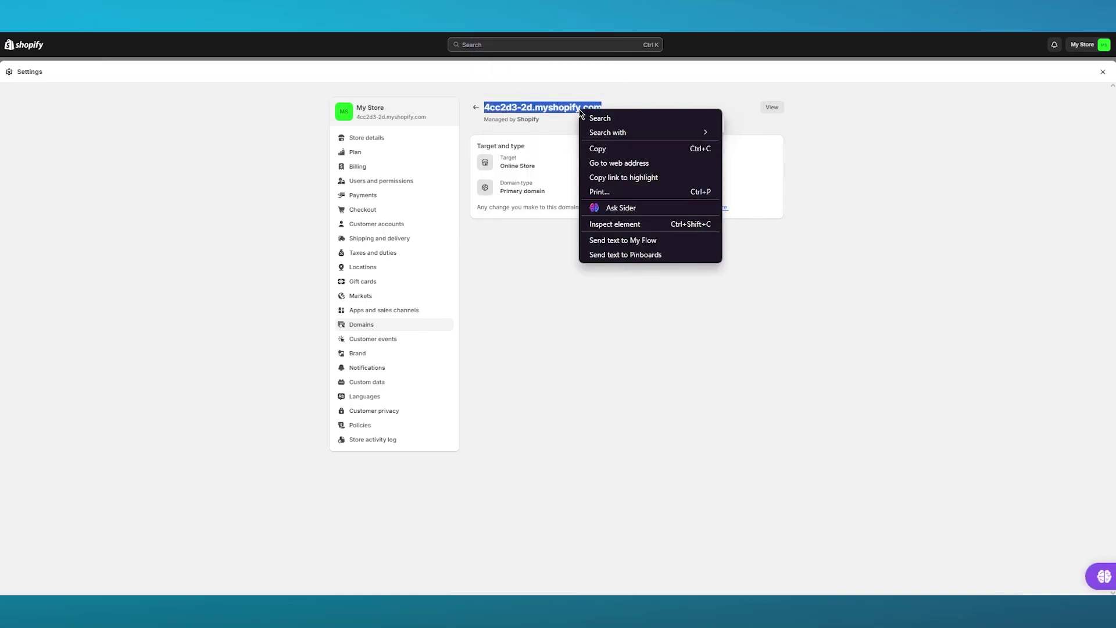
left_click(600, 149)
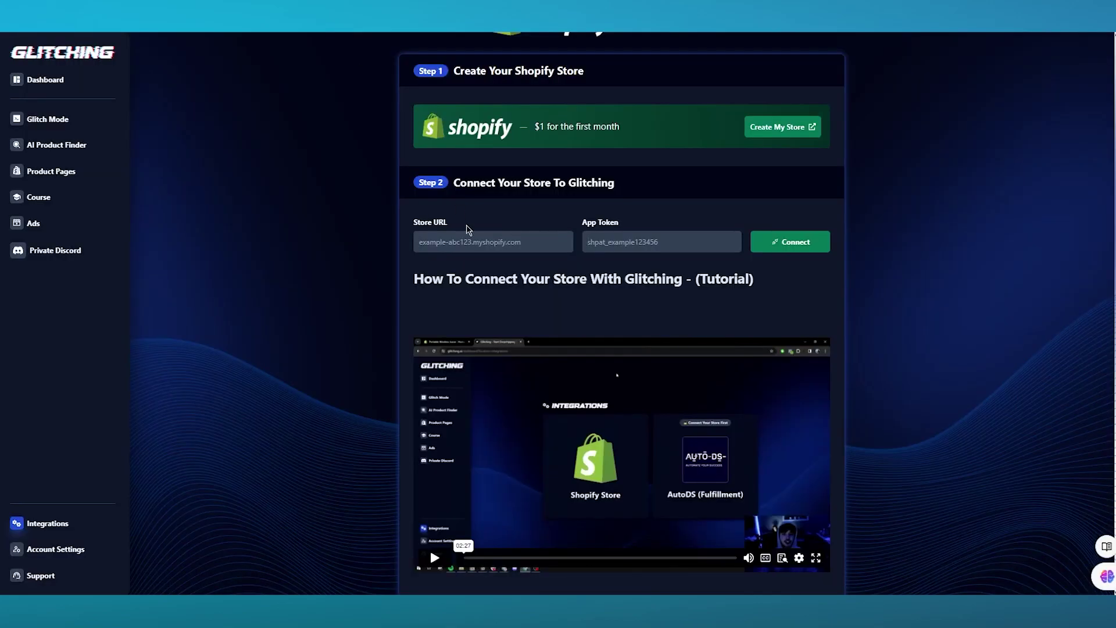
Paste the copied myshopify.com address into the Store URL field and try connecting.
left_click(471, 240)
right_click(470, 240)
left_click(514, 321)
left_click(814, 243)
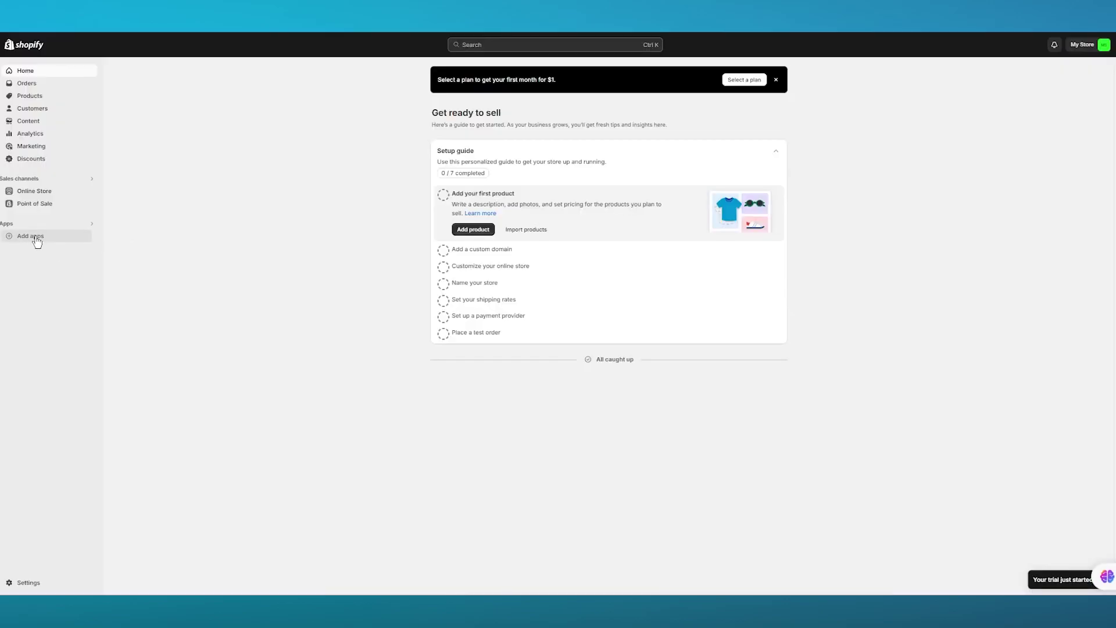
Go to the Shopify App Store via the admin's Add apps suggestions.
left_click(33, 236)
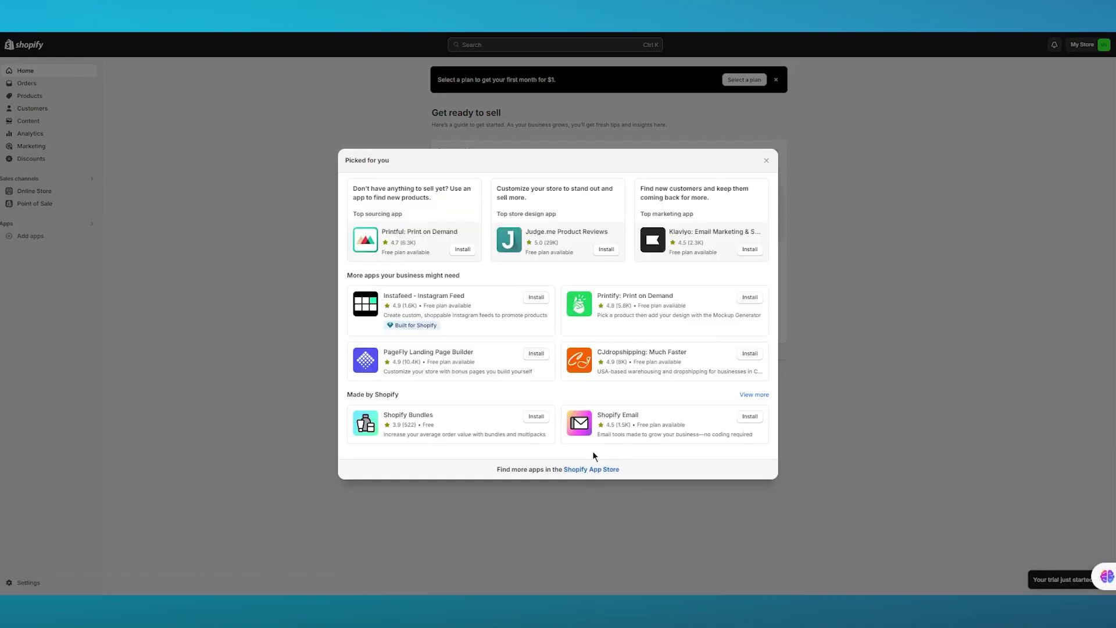
left_click(599, 452)
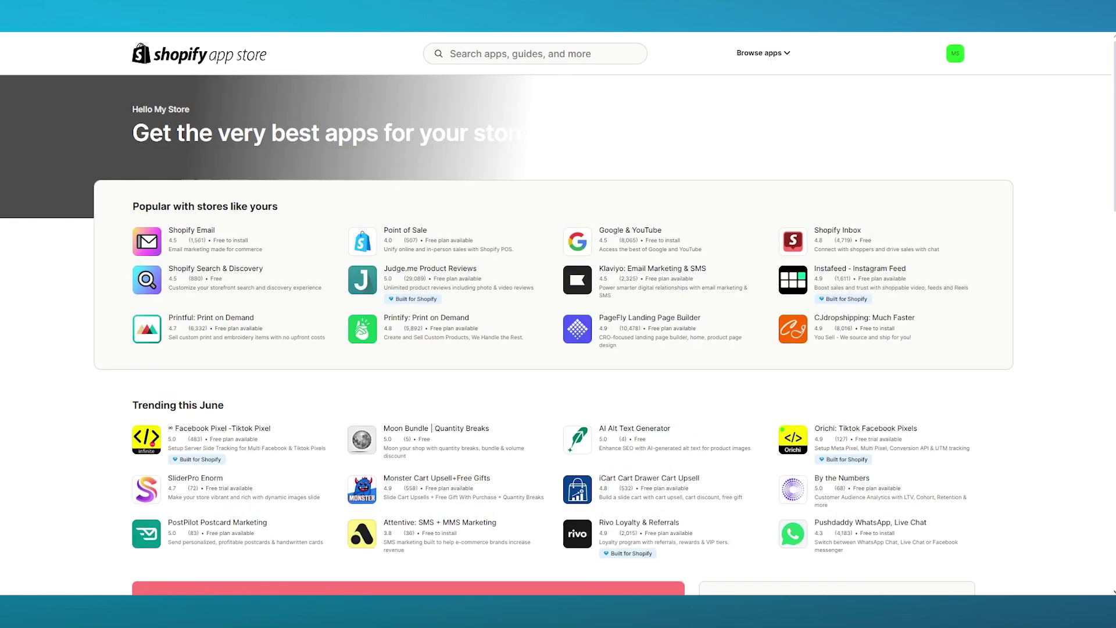
Search the Shopify App Store for 'glitch'.
left_click(501, 48)
type("glit")
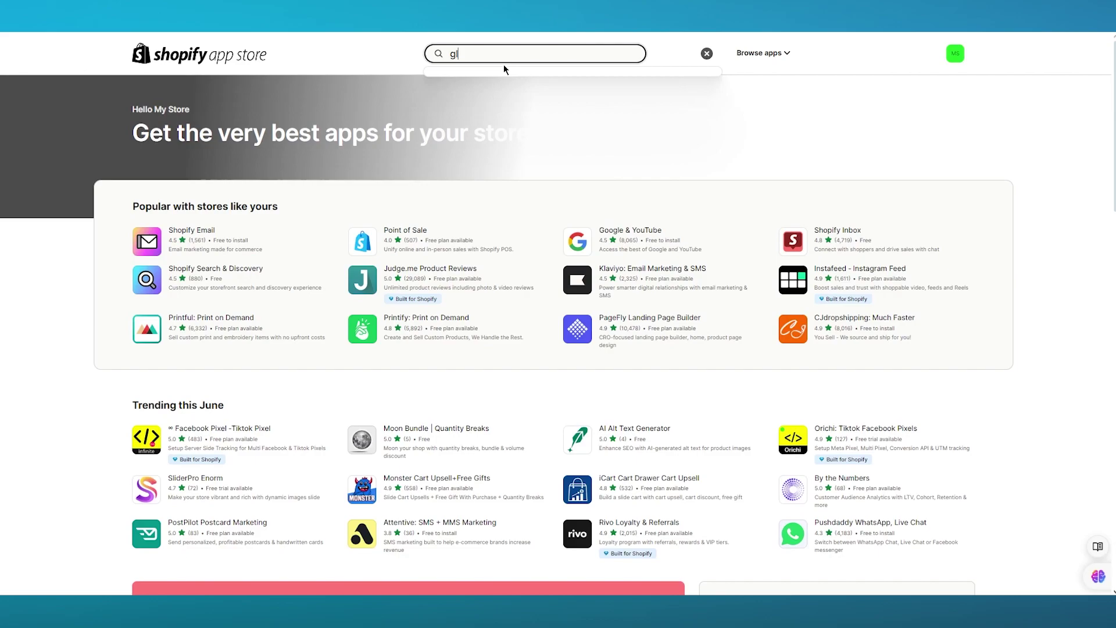
type("ching ai")
key("Return")
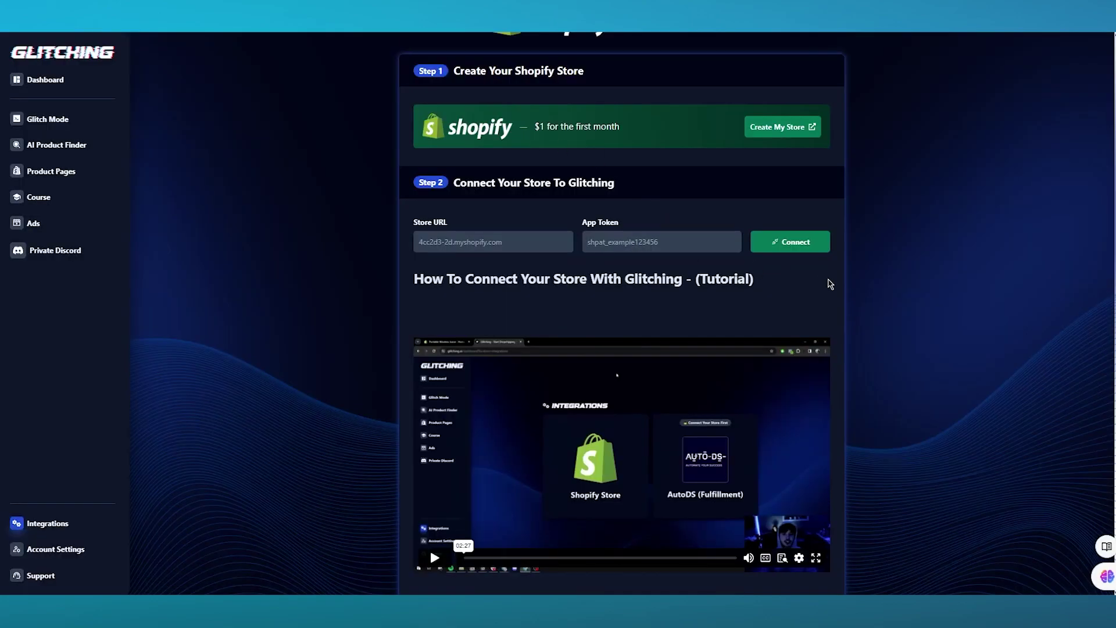
Scroll down and back up through the Glitching integrations page to review it.
scroll(882, 307, "down", 6)
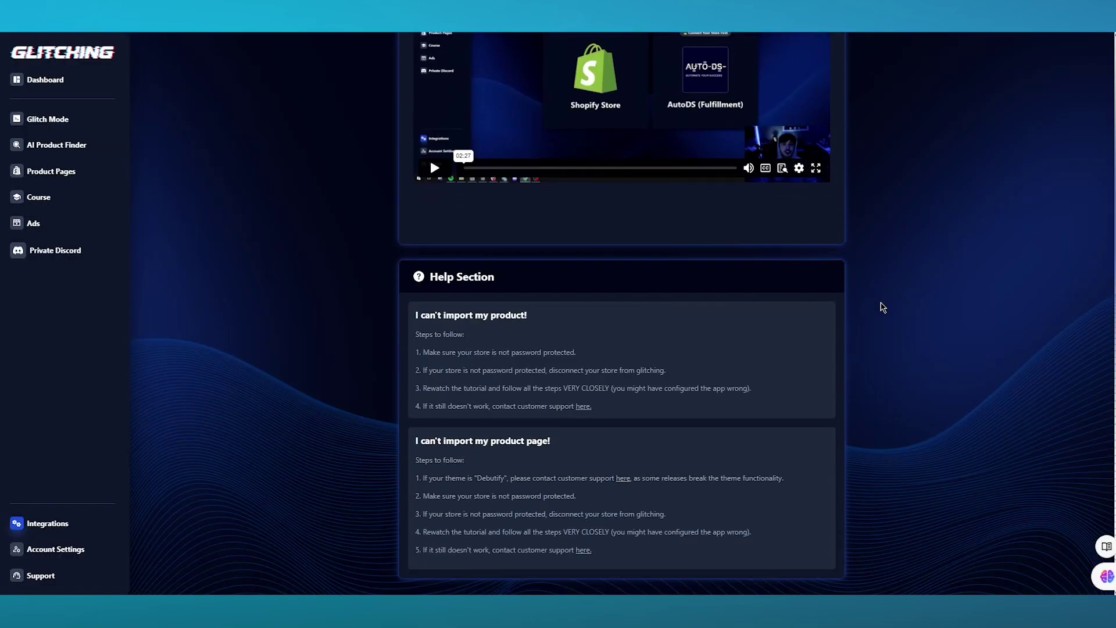
scroll(881, 307, "up", 6)
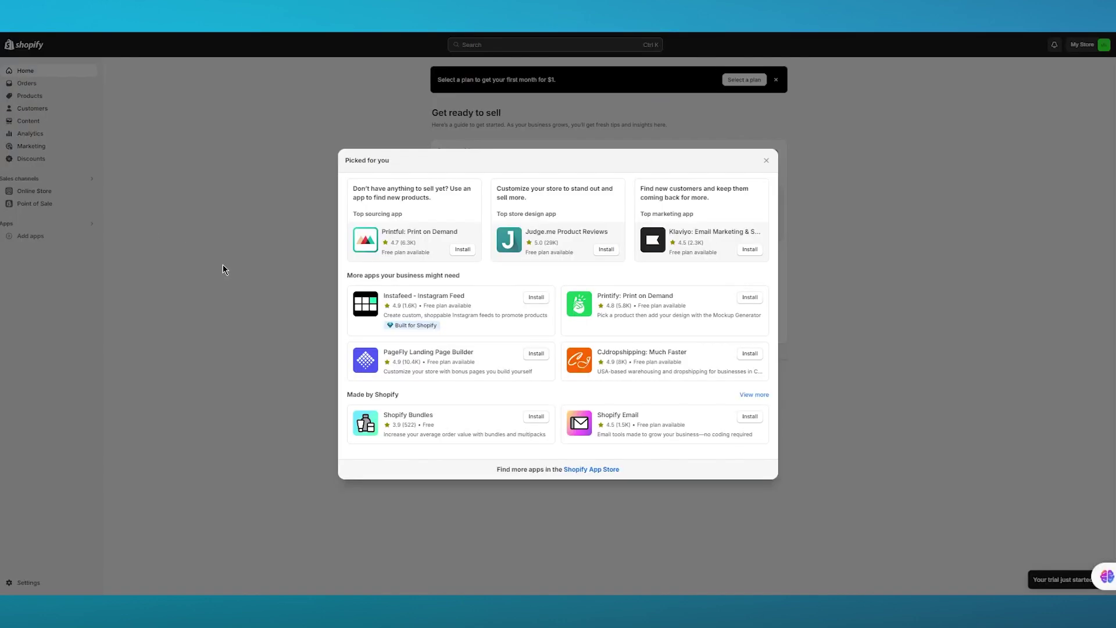
Dismiss Picked for you and allow custom app development under App and sales channel settings.
left_click(224, 269)
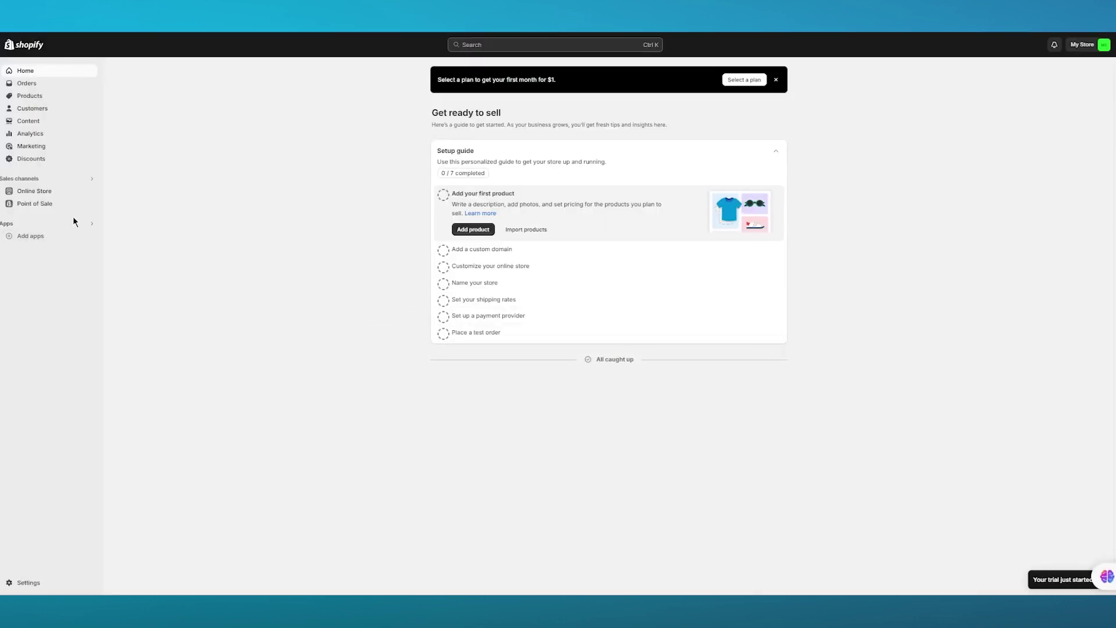
left_click(87, 226)
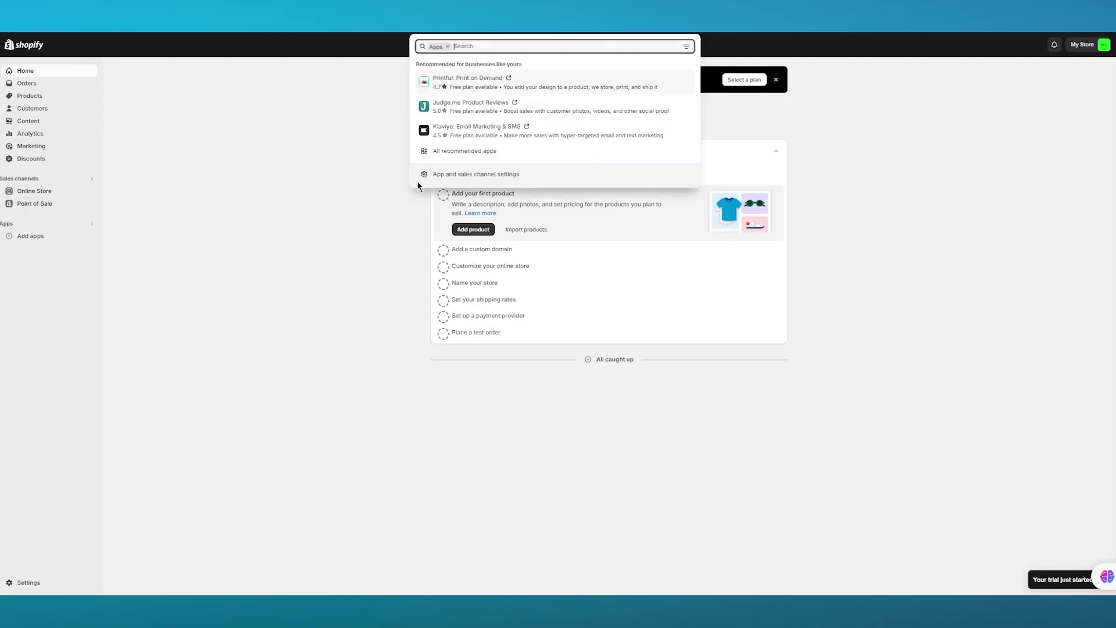
left_click(437, 173)
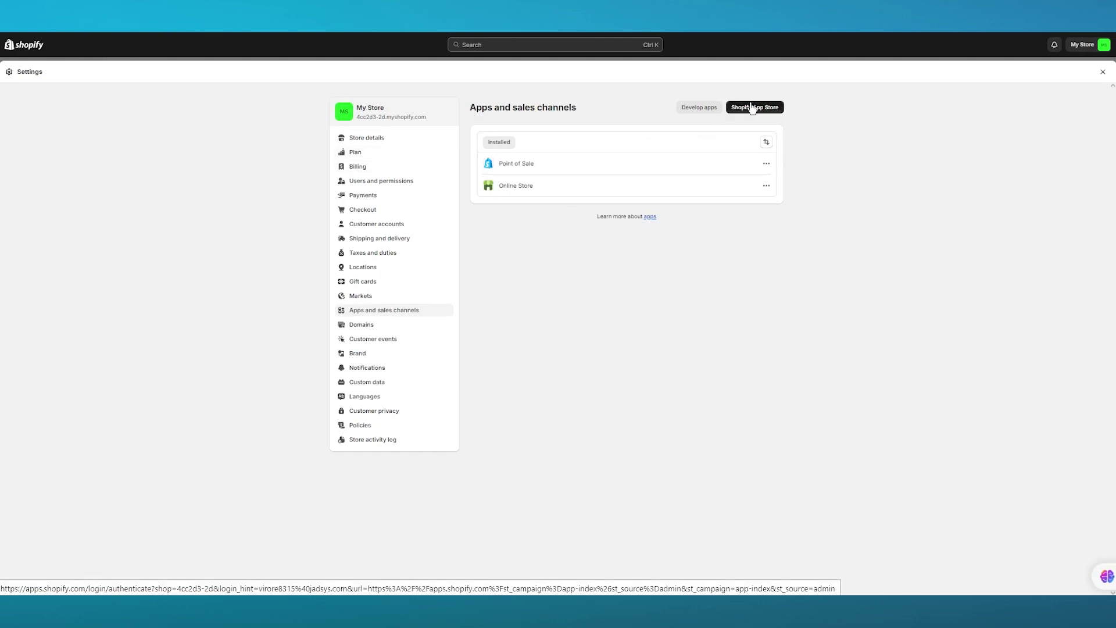
left_click(710, 110)
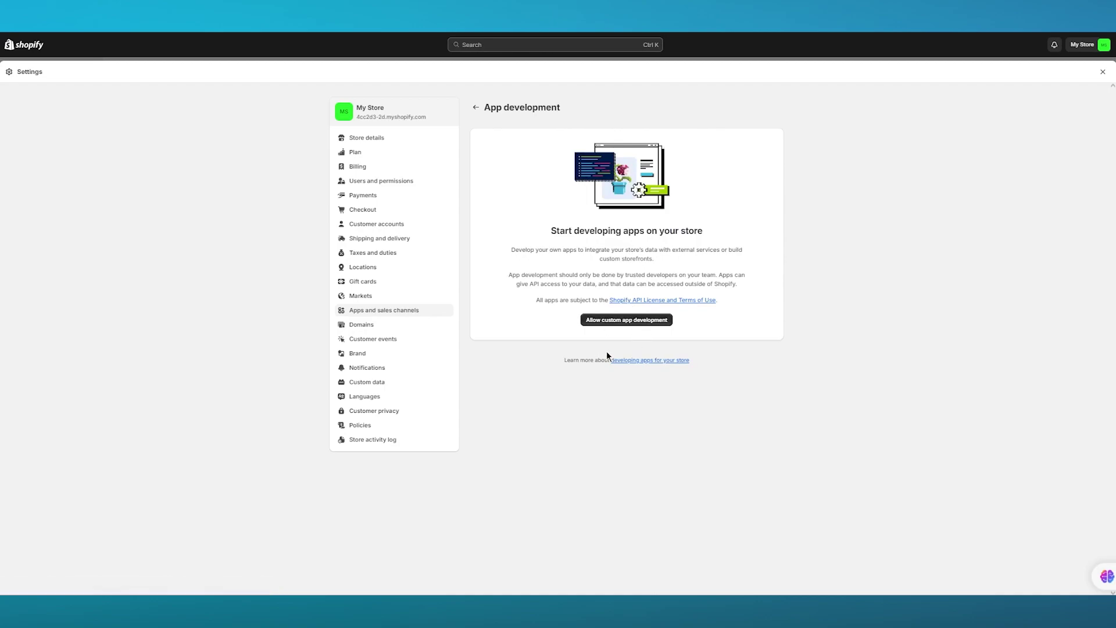
left_click(590, 322)
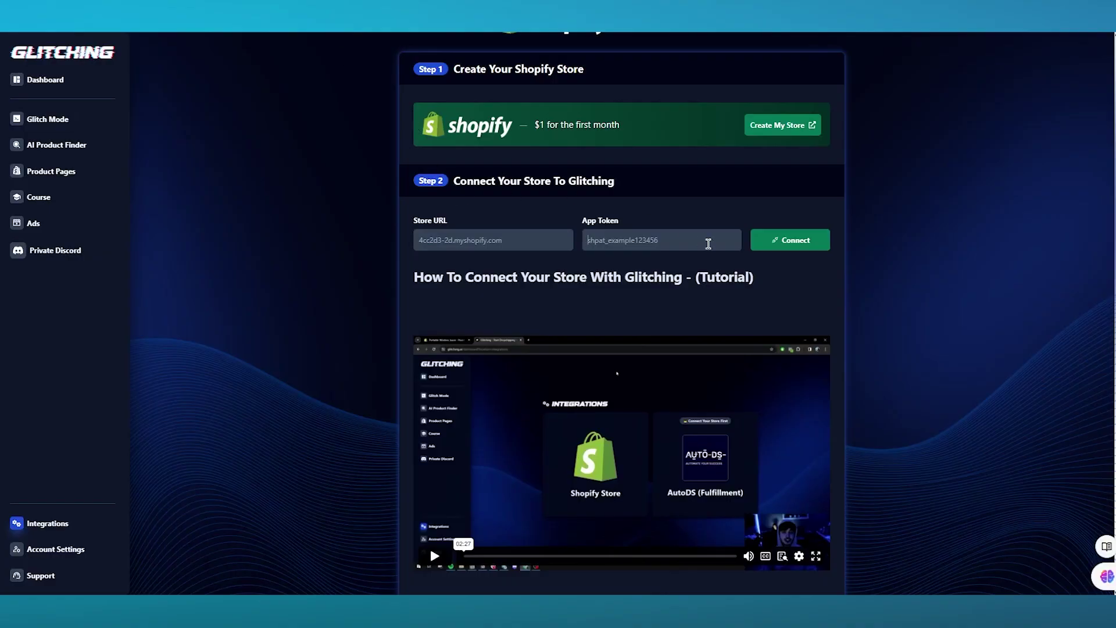
Follow the Create My Store link in Step 1 of the Glitching integrations page.
scroll(708, 243, "up", 1)
scroll(592, 282, "down", 6)
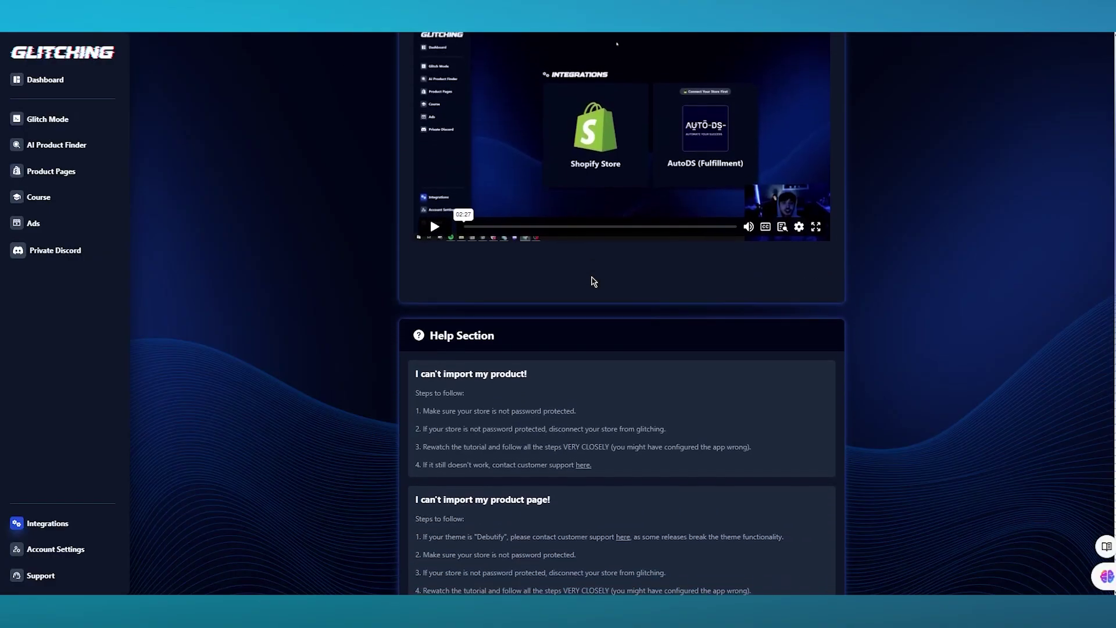
scroll(593, 281, "up", 6)
left_click(773, 176)
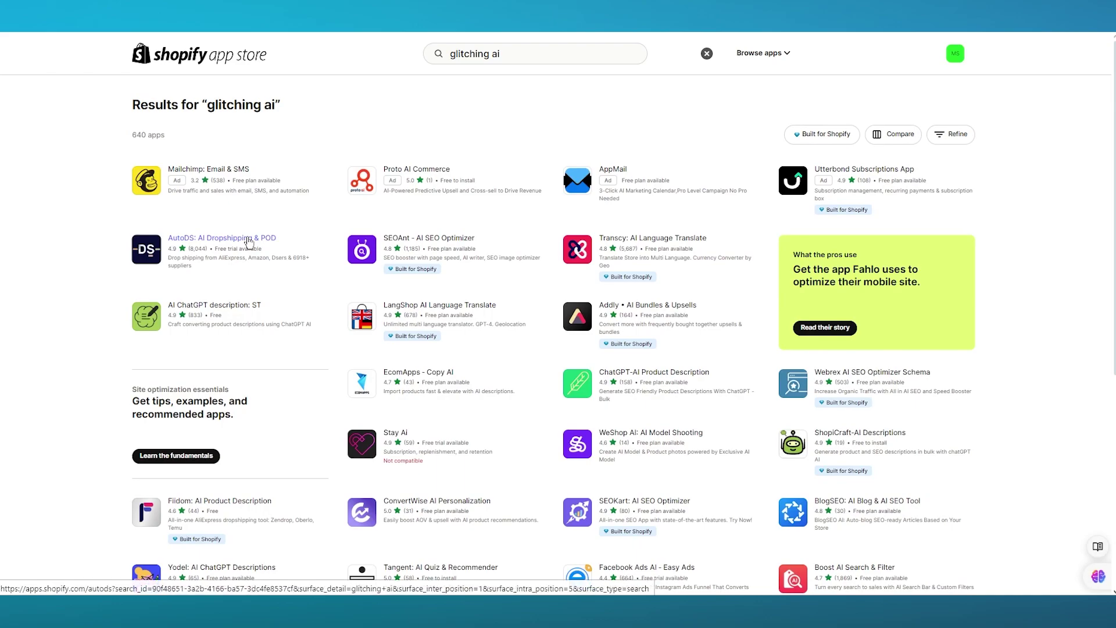
Browse the glitching ai App Store results and Shopify signup page, then return to Glitching's connection page.
scroll(100, 216, "down", 3)
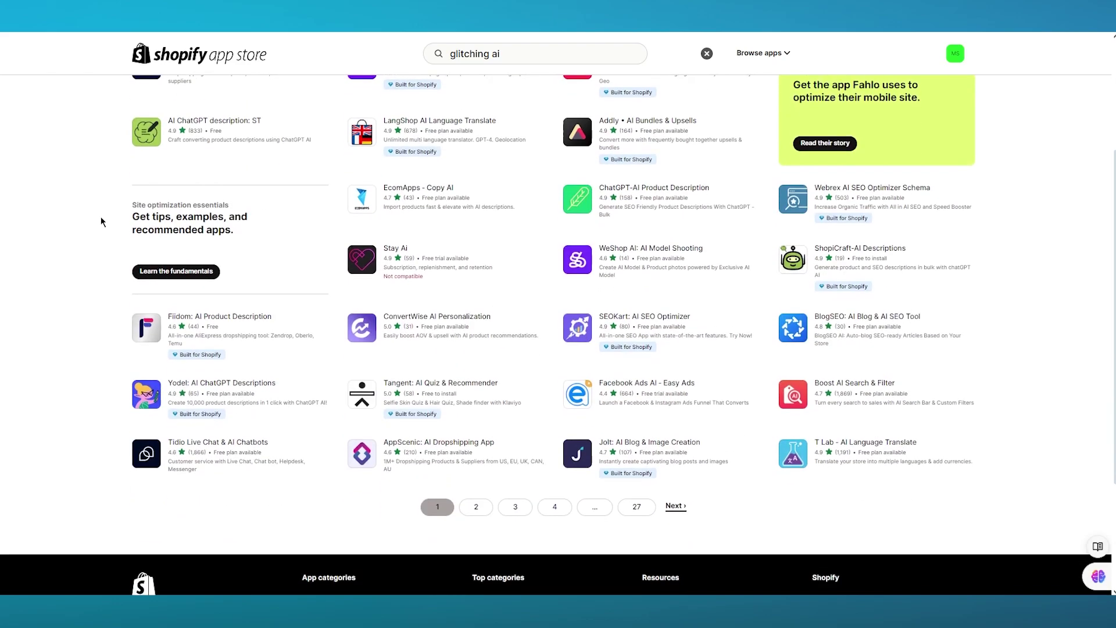
scroll(100, 216, "up", 3)
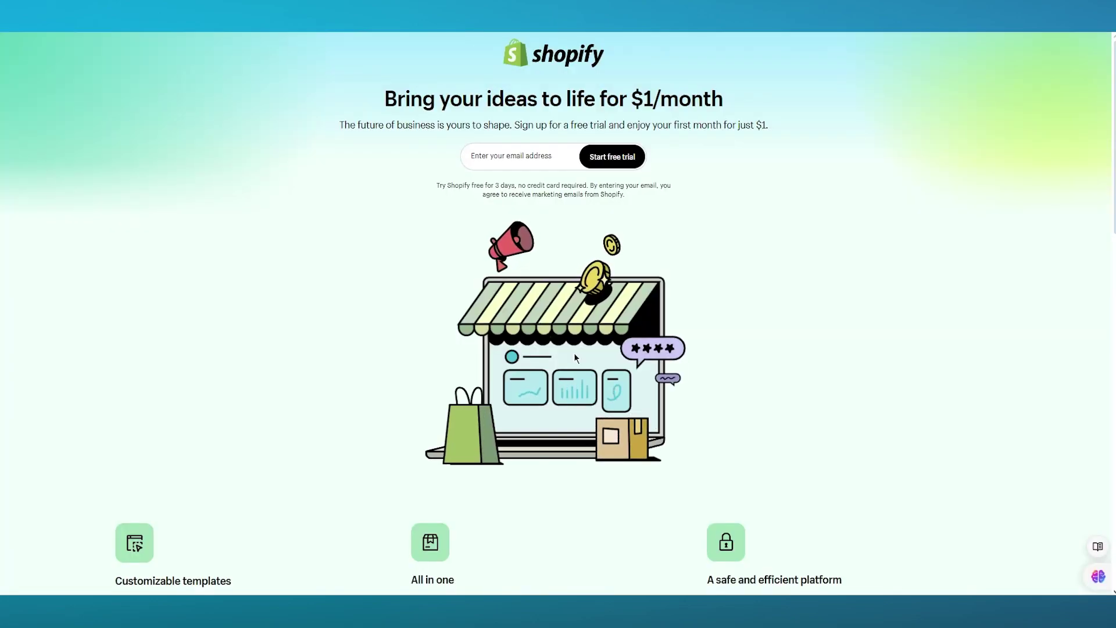
scroll(574, 352, "down", 3)
scroll(573, 352, "up", 3)
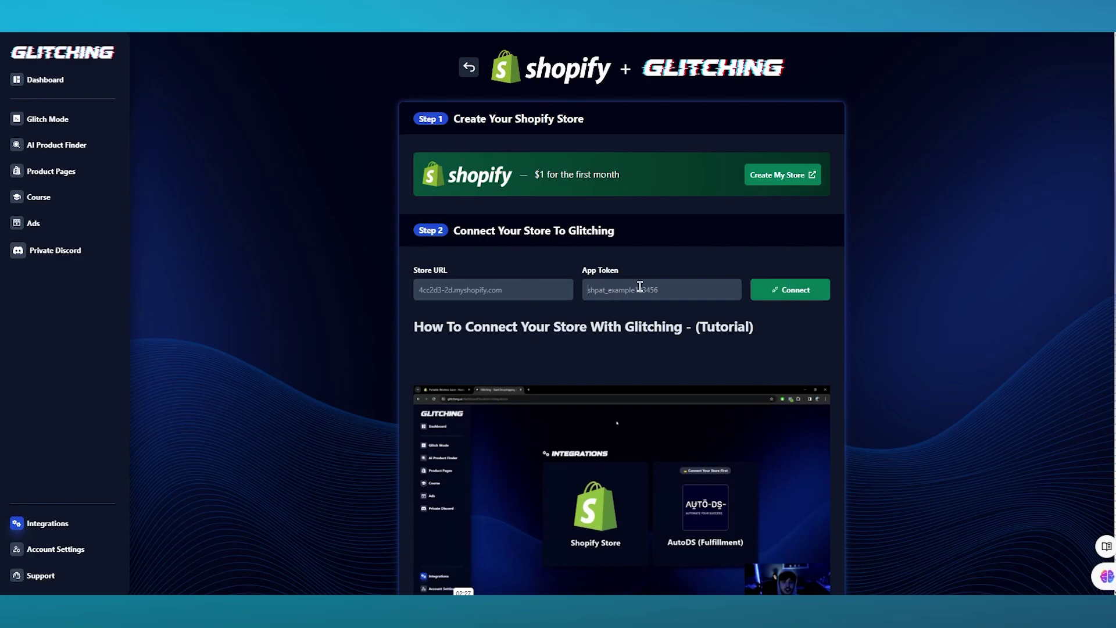
Put focus in the App Token field on Glitching's Shopify connection page.
left_click(639, 286)
scroll(832, 254, "down", 5)
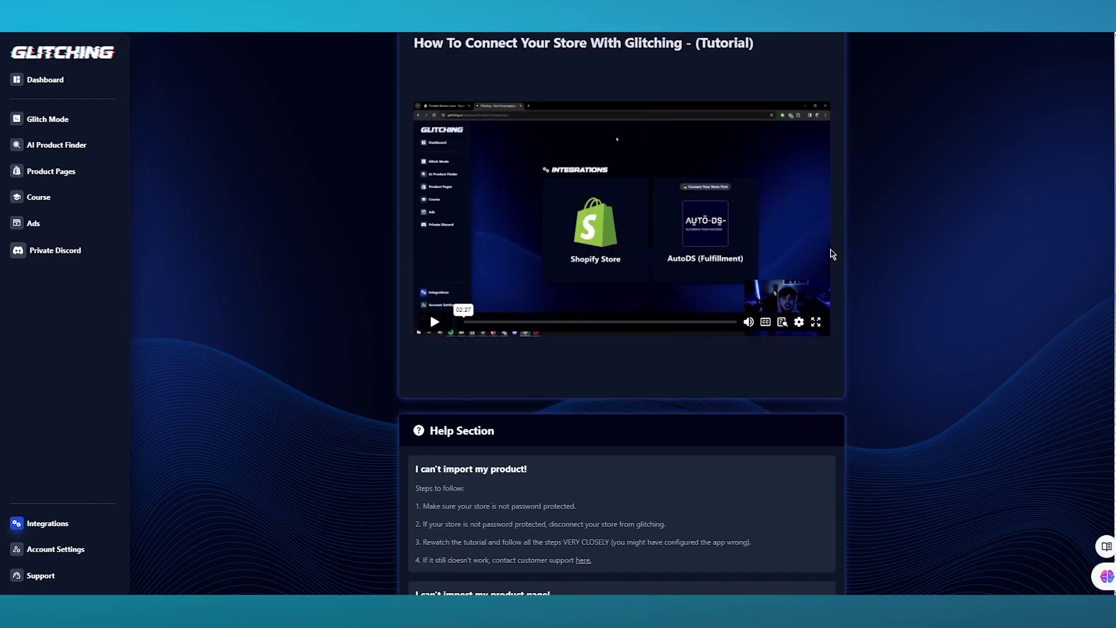
scroll(832, 254, "up", 1)
Play the connection tutorial video and seek ahead to the Store details step at about 0:40.
left_click(813, 273)
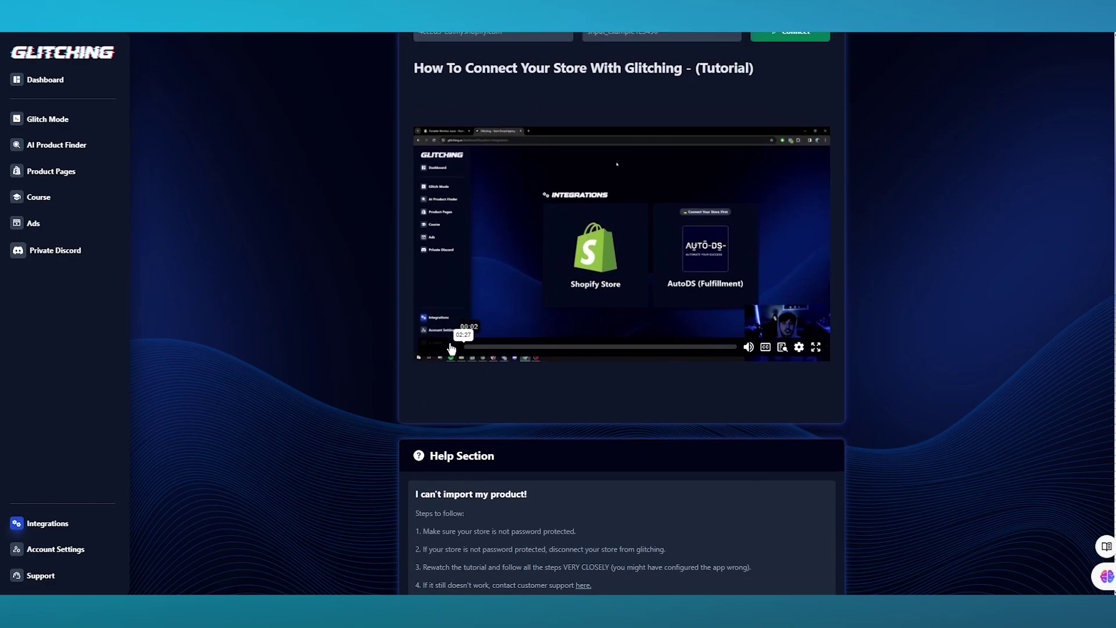
left_click(748, 347)
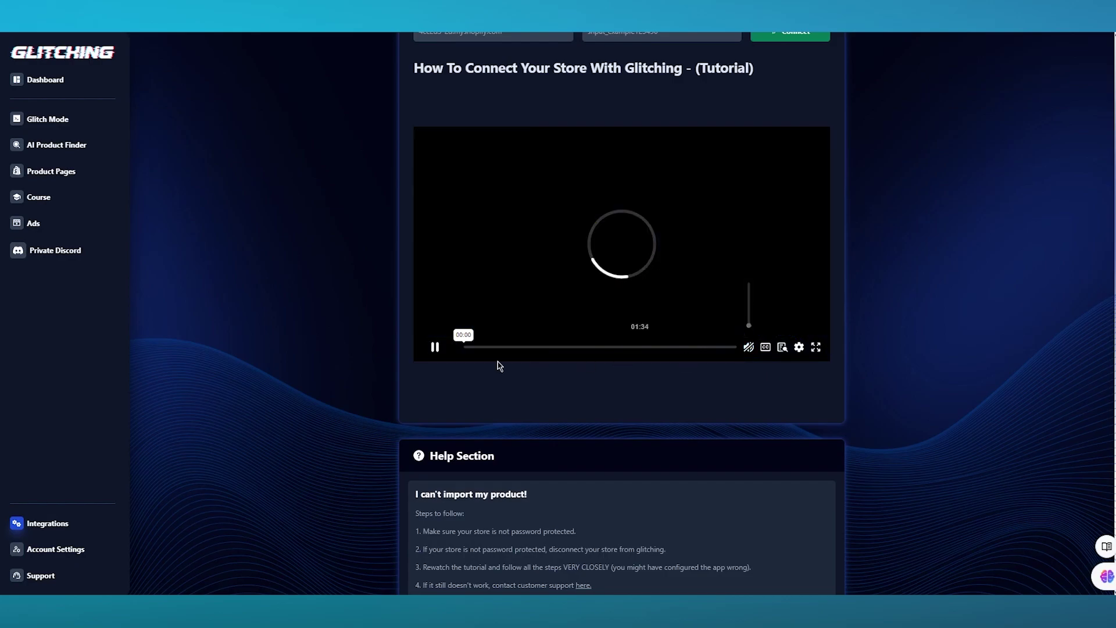
scroll(565, 394, "down", 3)
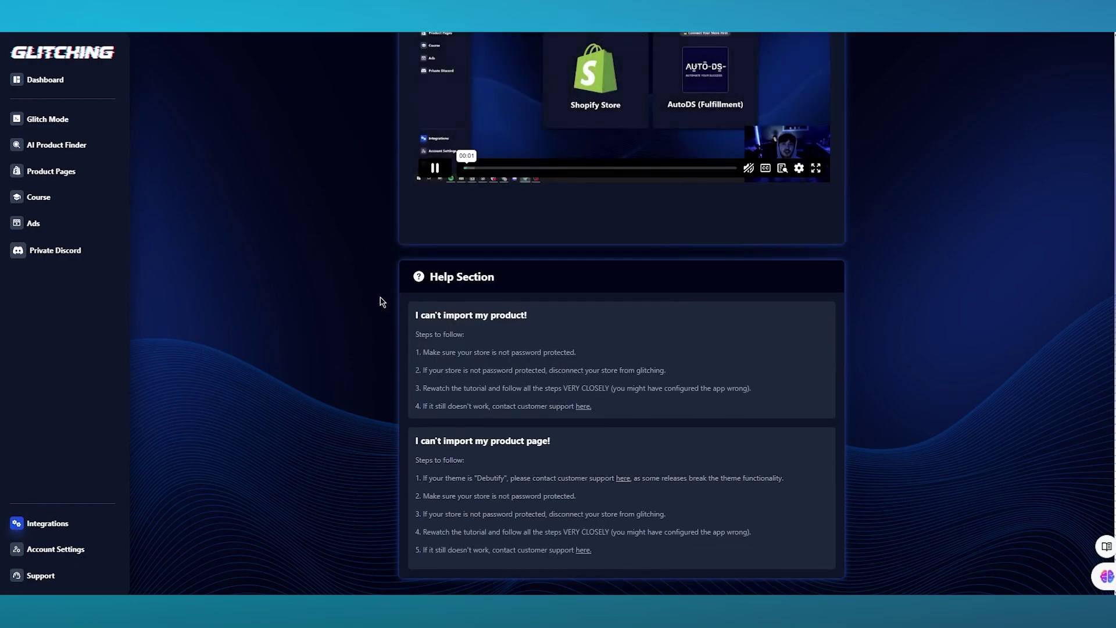
scroll(381, 302, "up", 5)
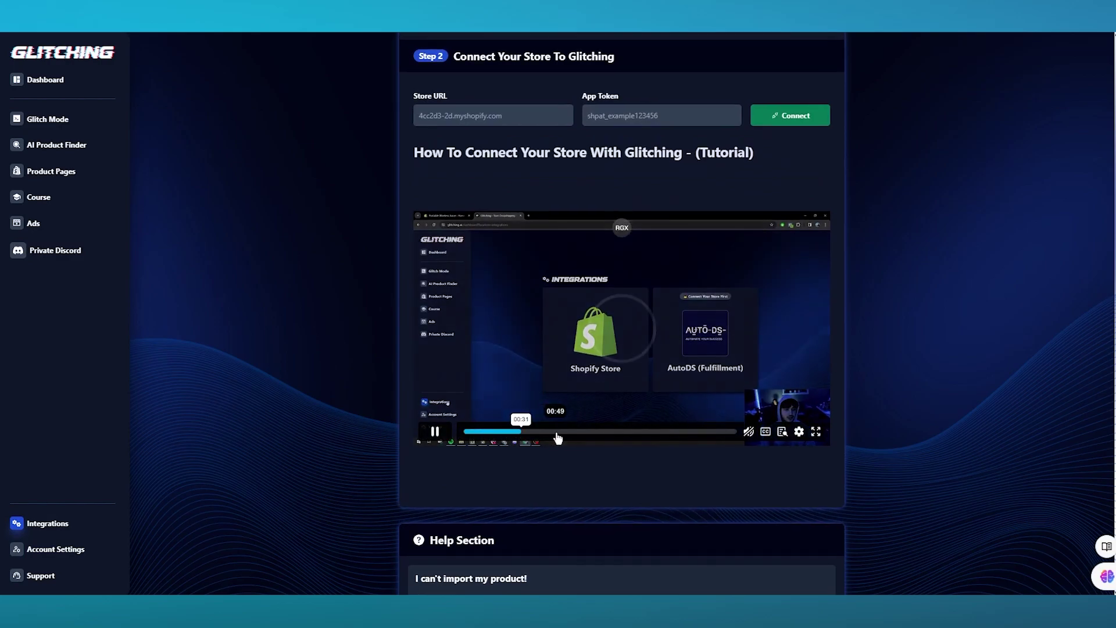
left_click(587, 432)
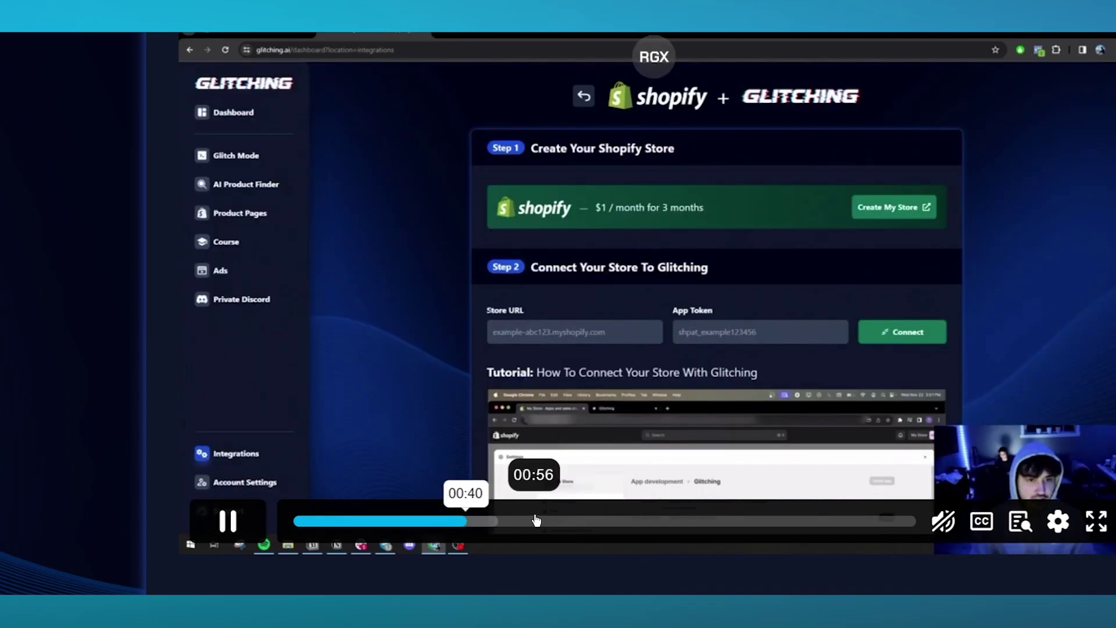
Seek the tutorial back and forth between the apps settings and app development steps.
left_click(535, 520)
left_click(595, 520)
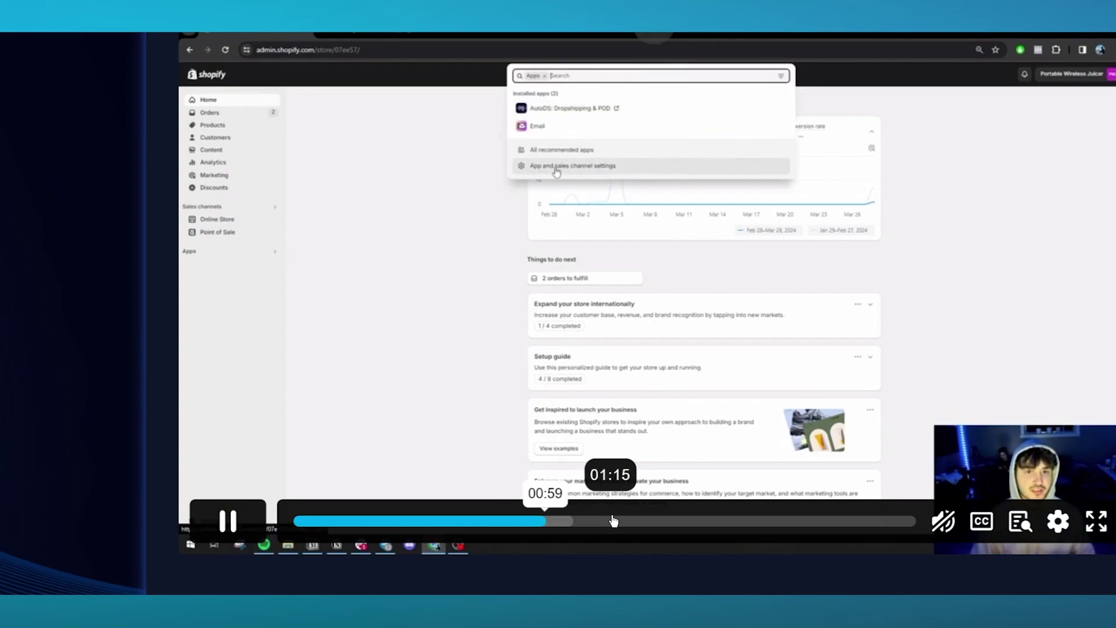
left_click(571, 521)
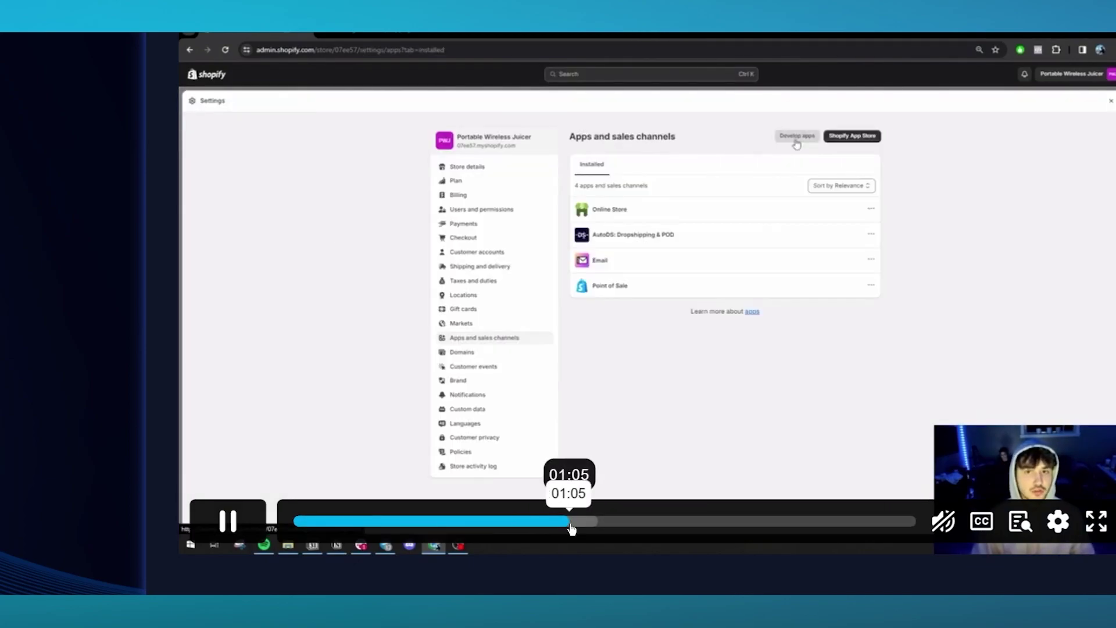
left_click(591, 523)
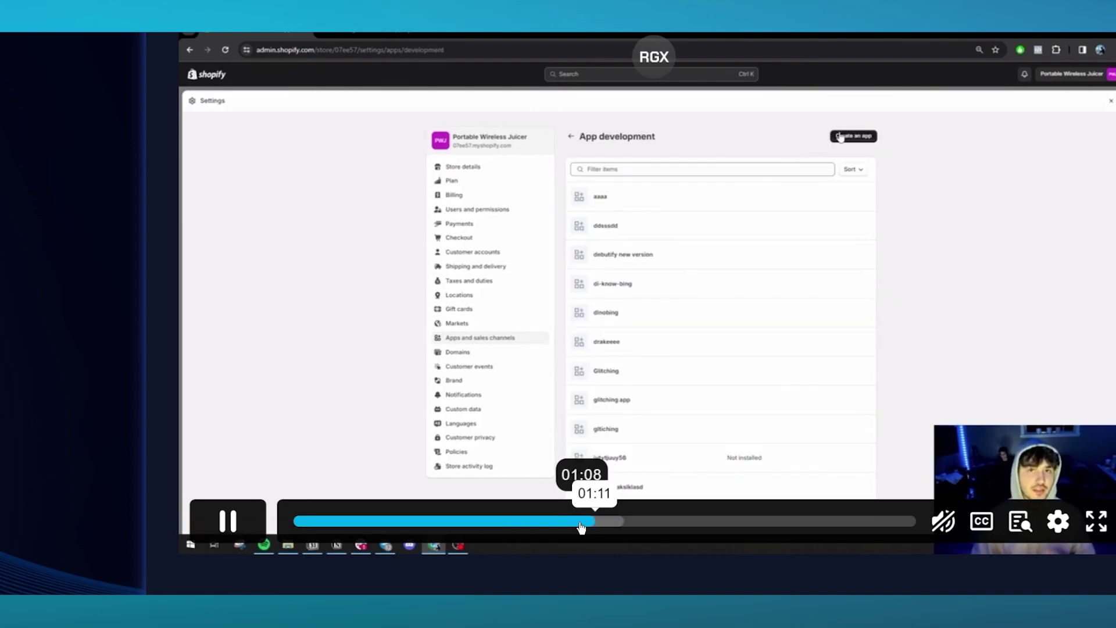
left_click(575, 522)
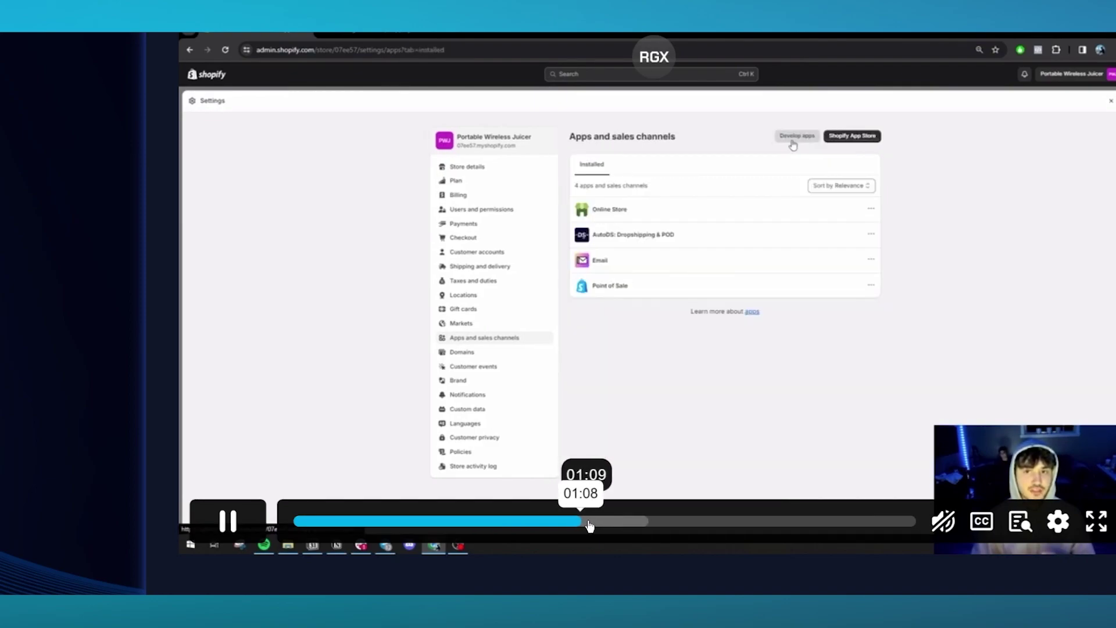
left_click_drag(589, 524, 680, 529)
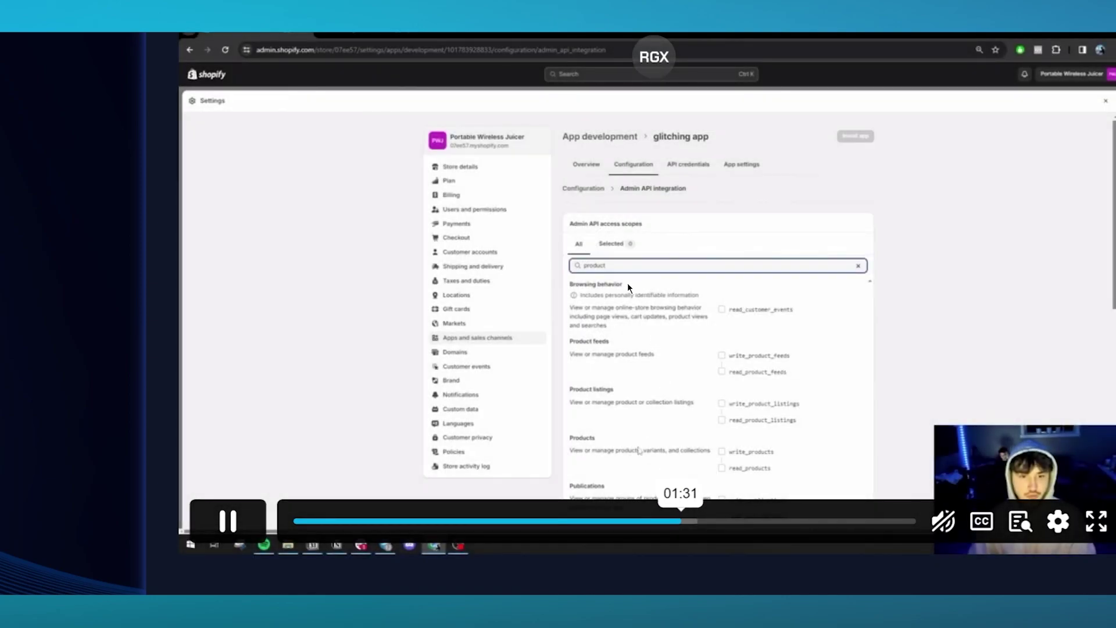
Pause the tutorial at 1:33 on Admin API access scopes, exit fullscreen, and return to the page top.
left_click(670, 369)
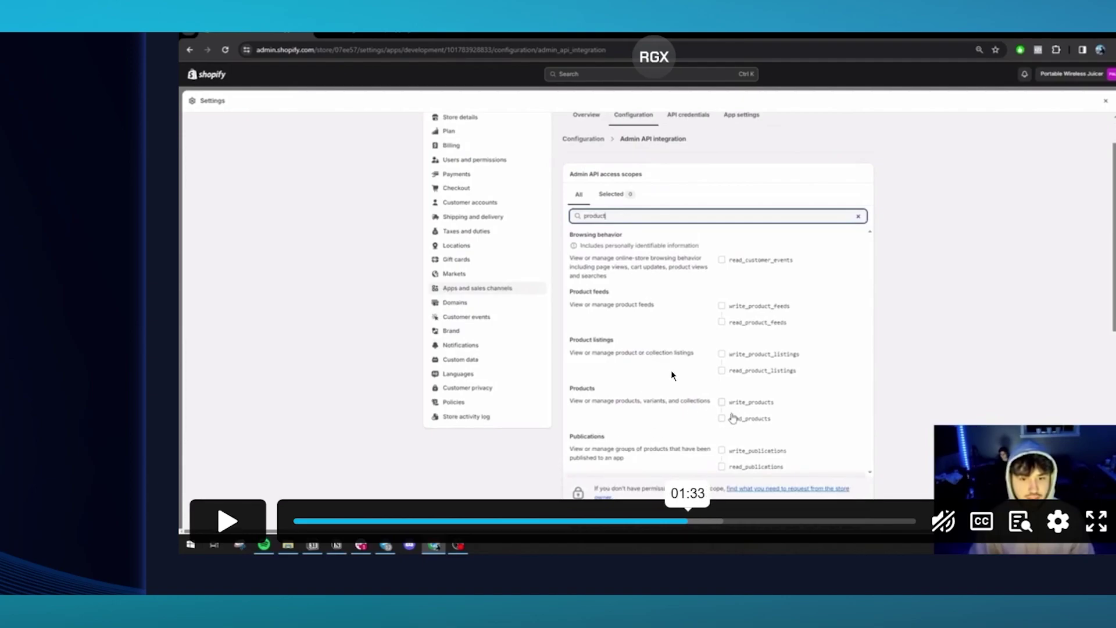
key("Escape")
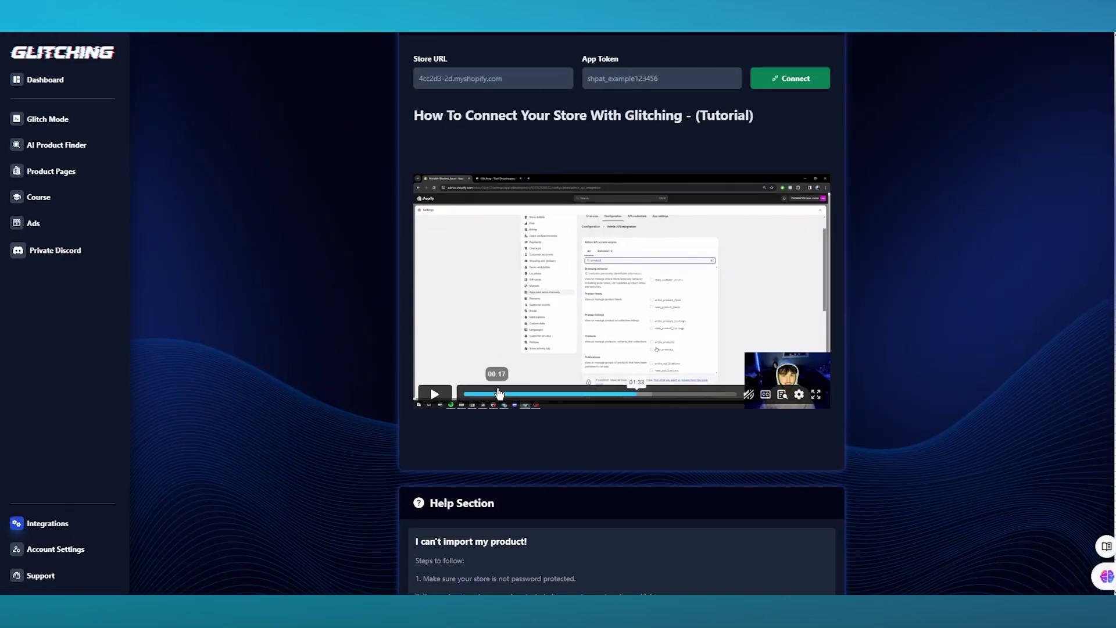
scroll(499, 390, "up", 3)
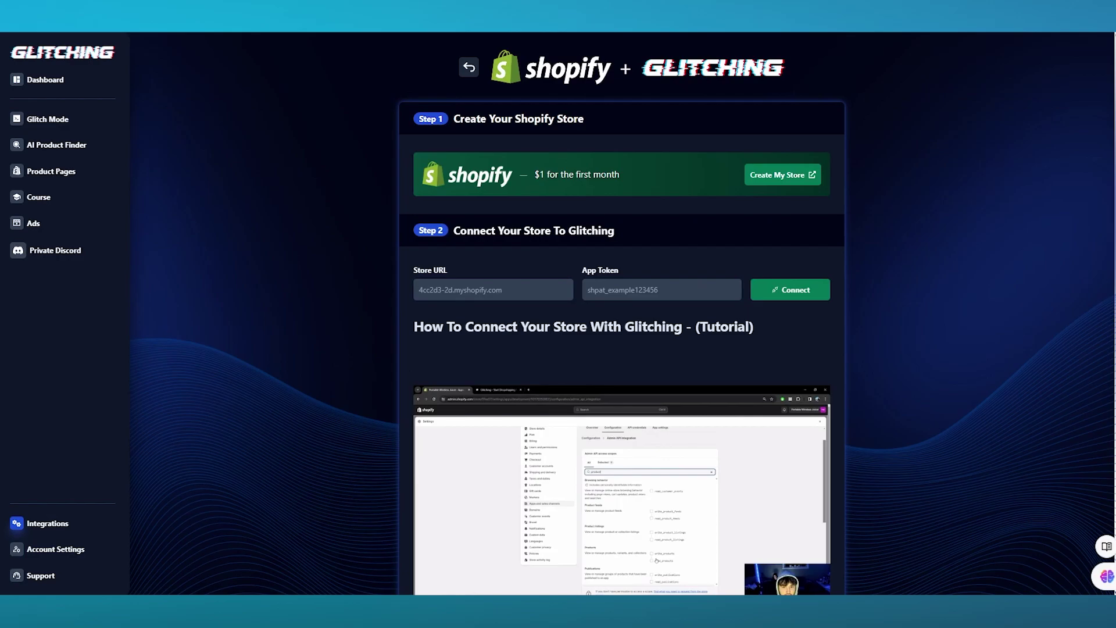